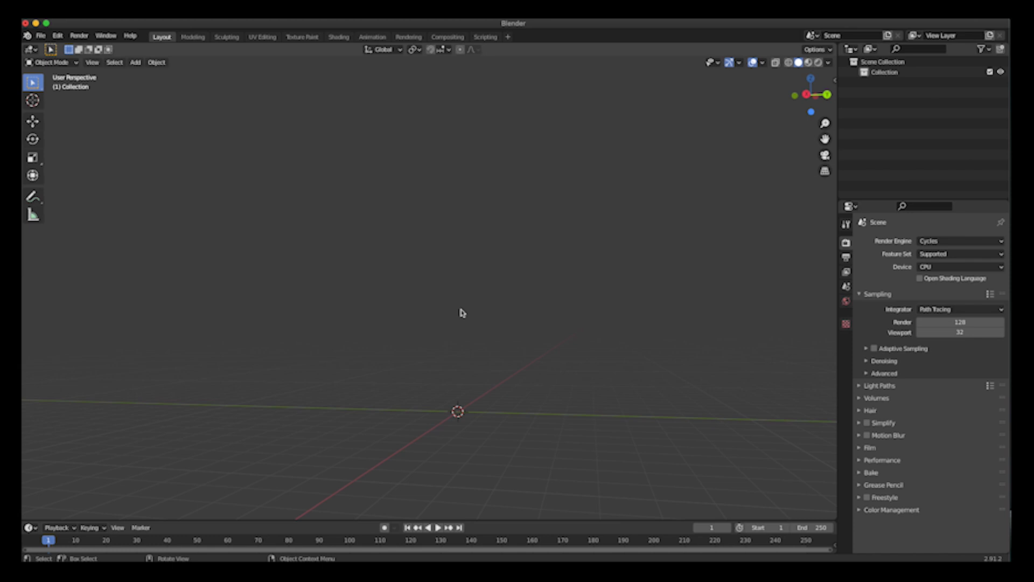
Step: Place the 3D cursor in empty space above the grid floor as the explosion's origin
scroll(402, 341, right, 8)
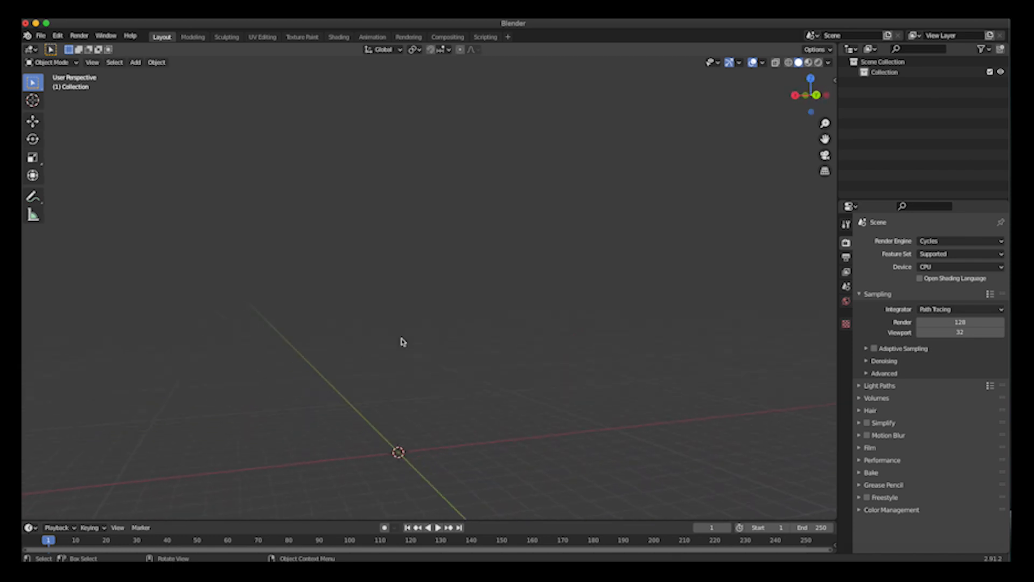
shift+scroll(404, 341, left, 3)
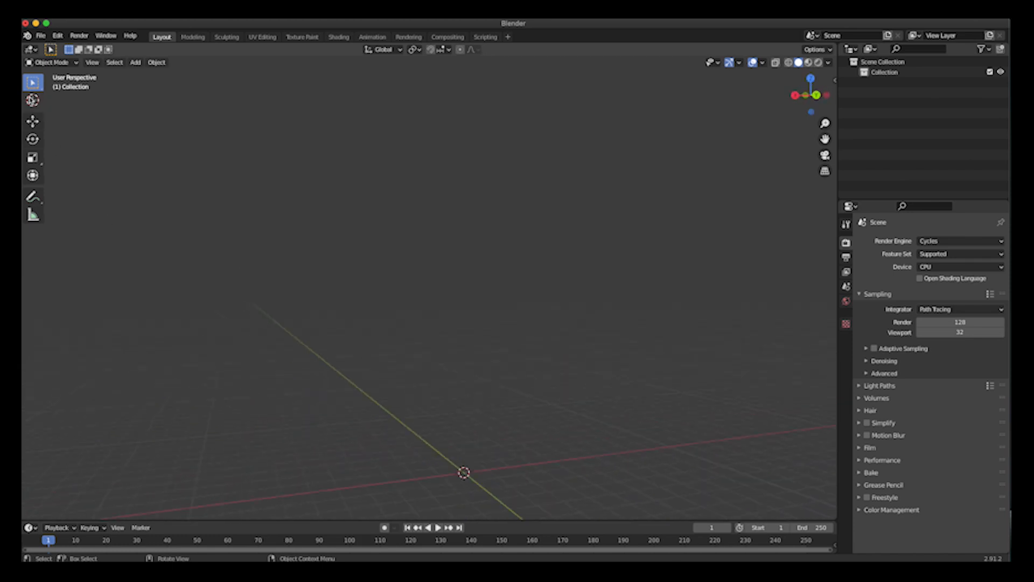
click(32, 100)
scroll(541, 345, right, 5)
click(412, 264)
scroll(445, 257, right, 5)
scroll(446, 258, right, 5)
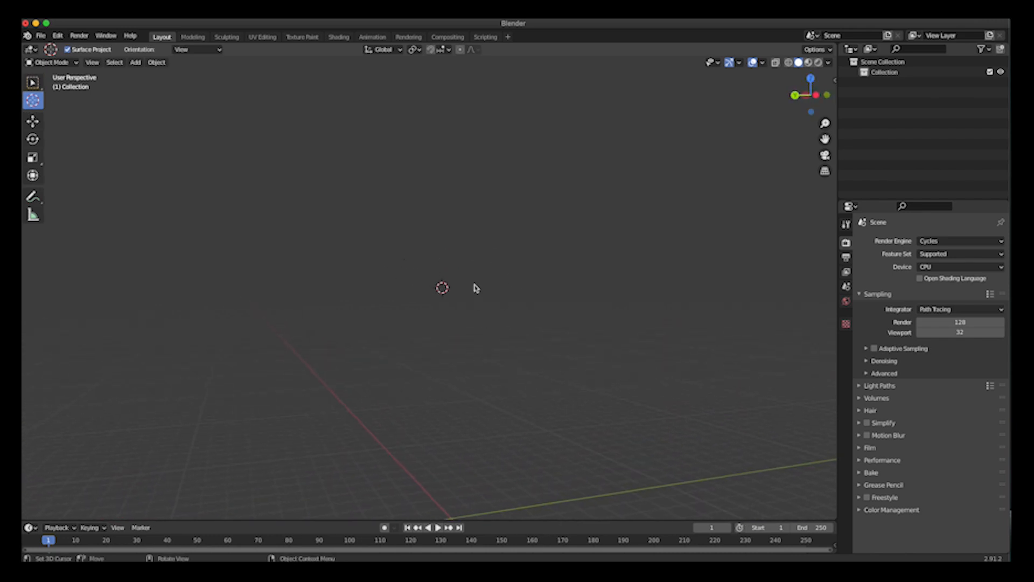
Step: Show the KHAOS add-on settings, set the smoke's Initial Starting Velocity to 8, and open its Initial Ending Velocity for editing
click(835, 80)
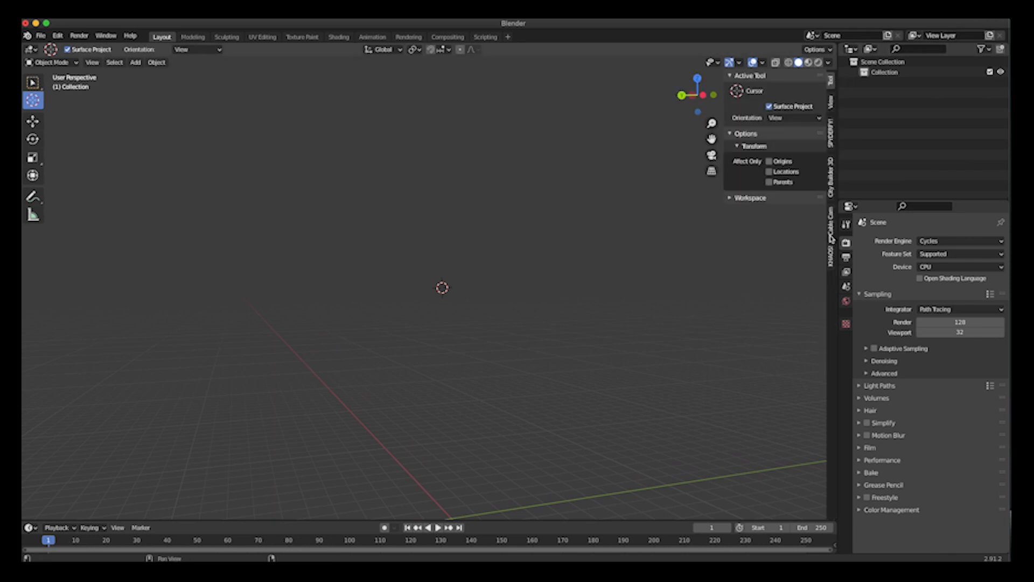
click(830, 254)
drag(724, 137, 708, 137)
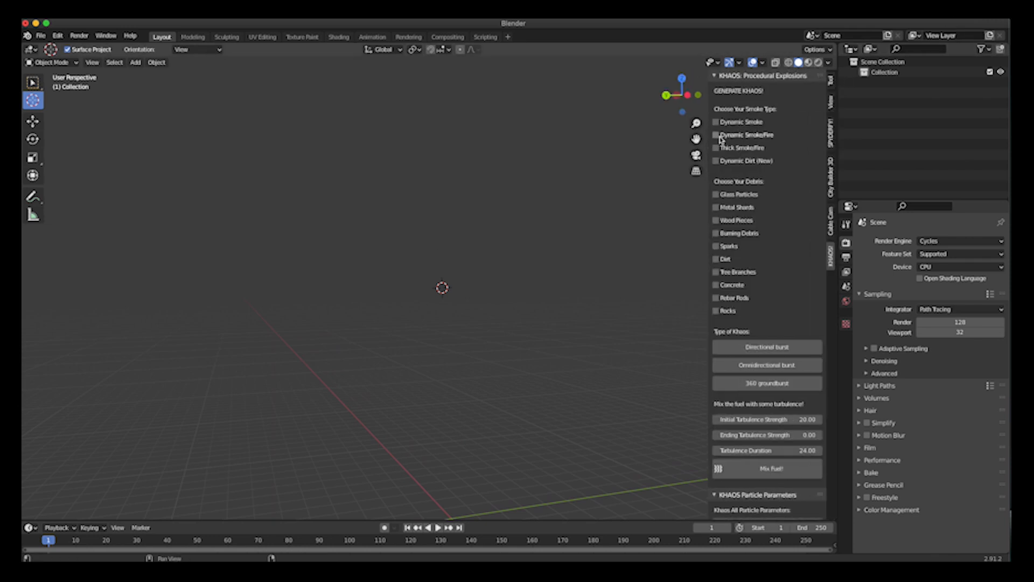
scroll(750, 384, down, 12)
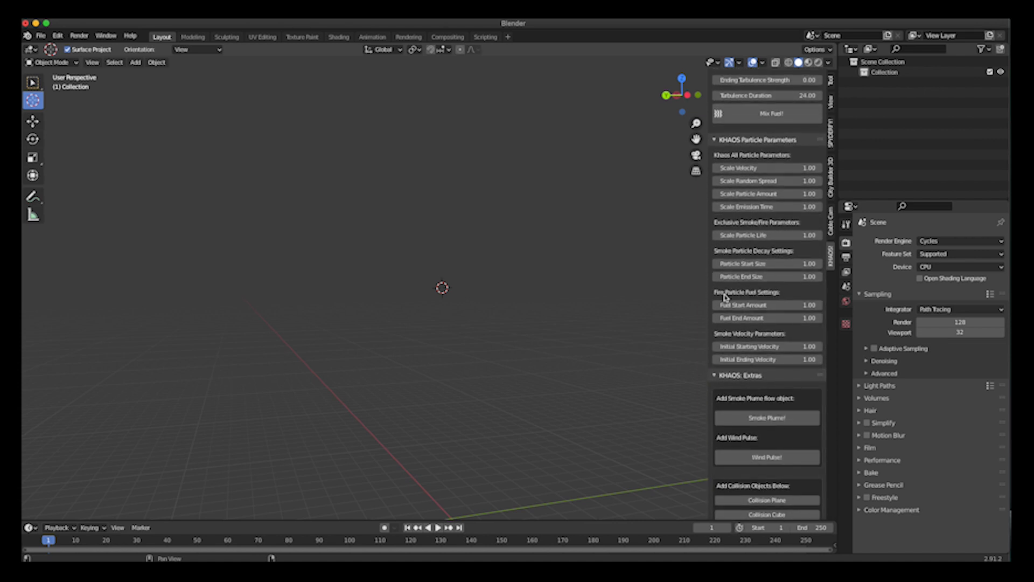
click(769, 347)
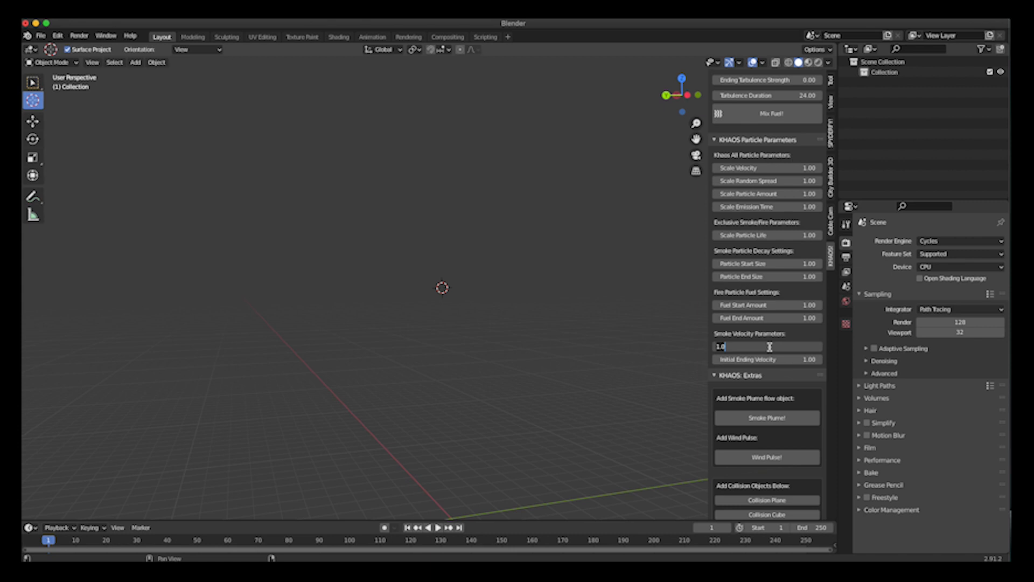
text(8)
key(Return)
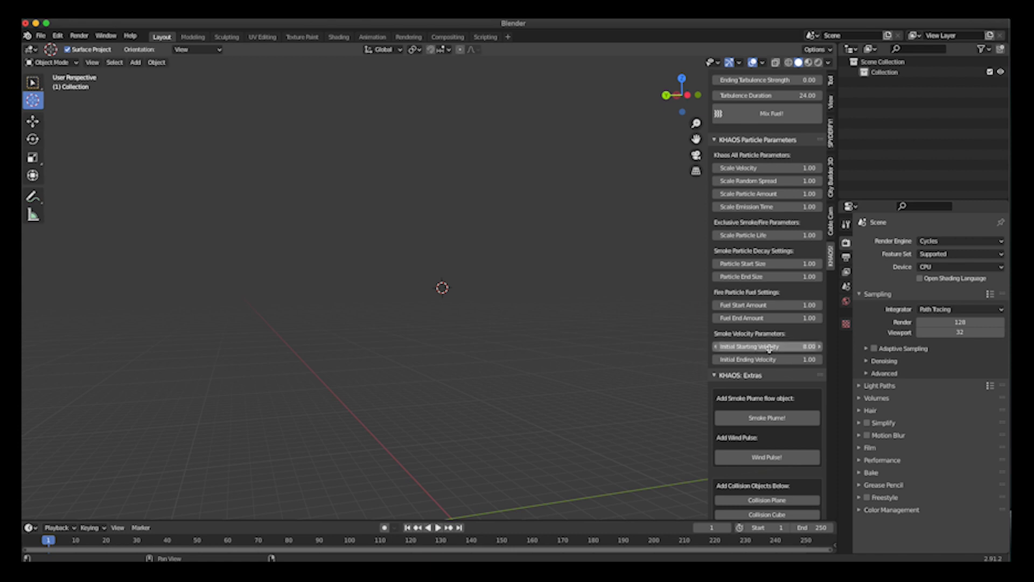
click(759, 360)
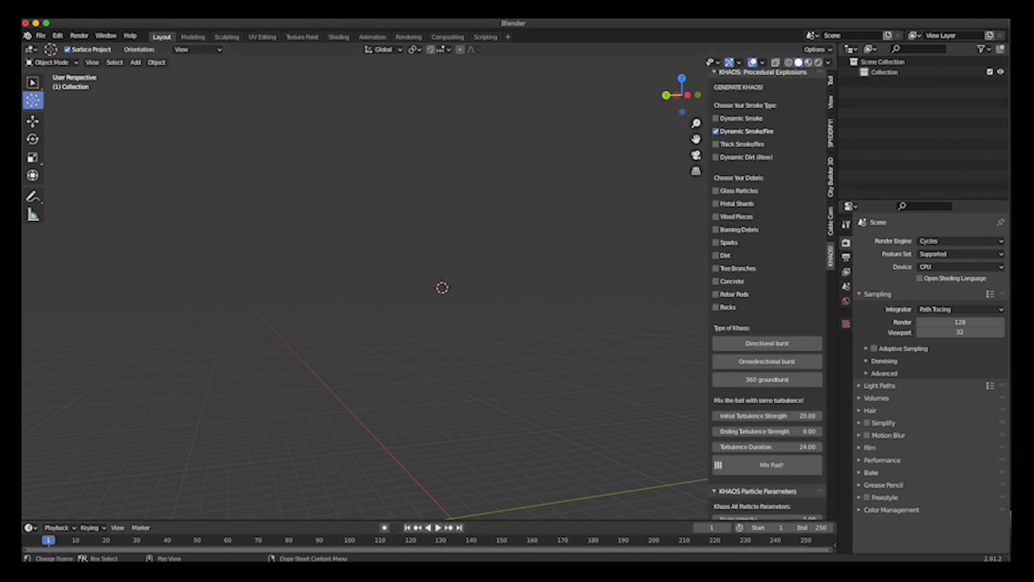
Step: Generate a Dynamic Smoke/Fire omnidirectional burst at frame 20 and preview its emitter's particles at frame 26
click(107, 540)
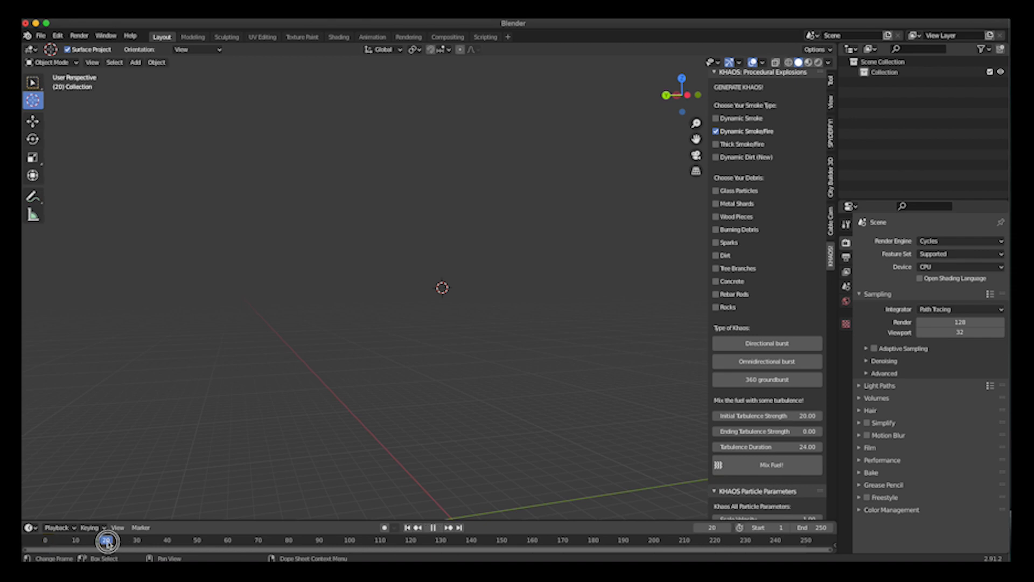
click(774, 364)
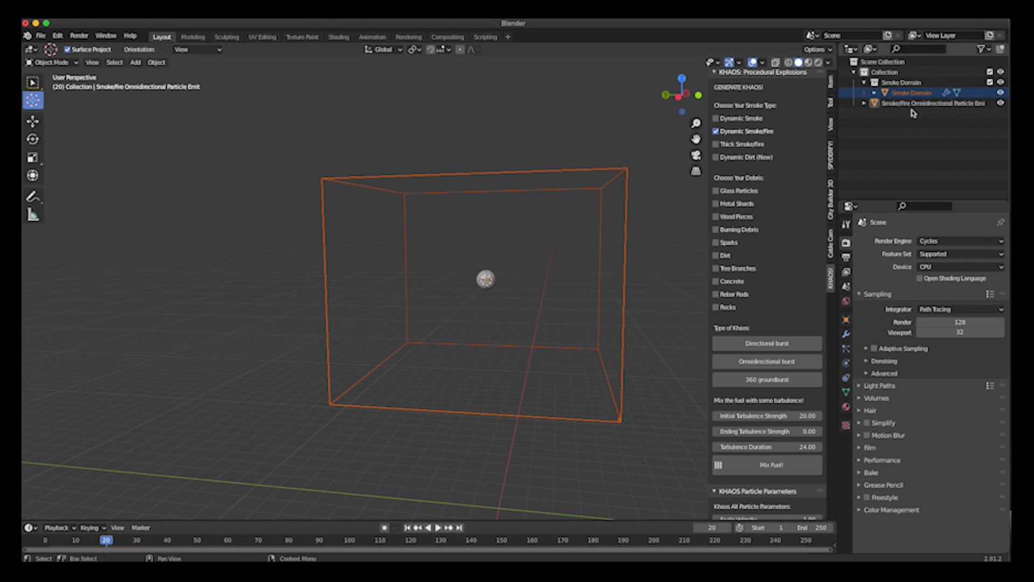
click(916, 104)
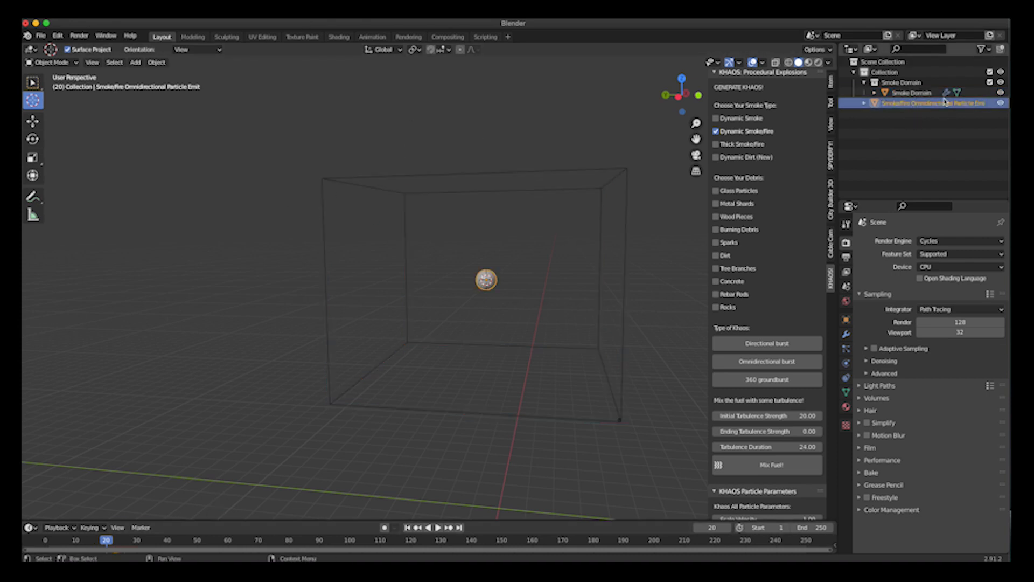
key(space)
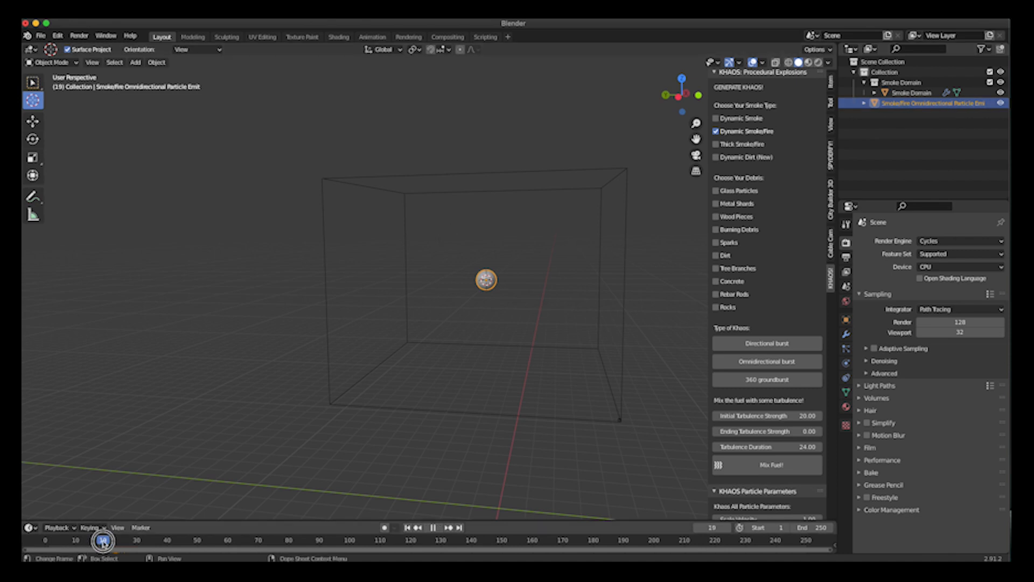
drag(123, 543, 125, 543)
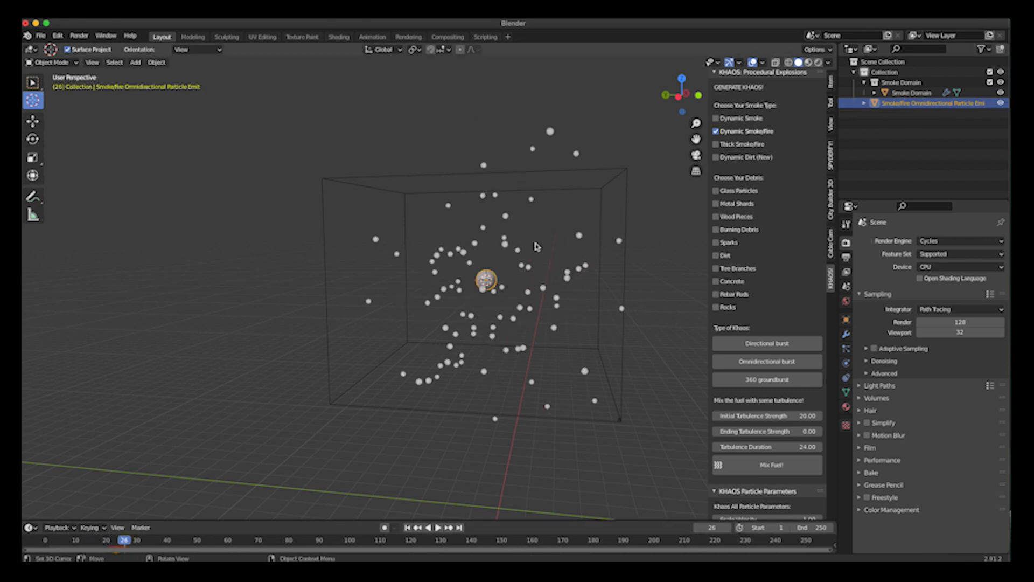
Step: Scale the Smoke Domain box up uniformly to roughly twice its size so it encloses the particles
scroll(536, 247, right, 10)
scroll(536, 246, right, 5)
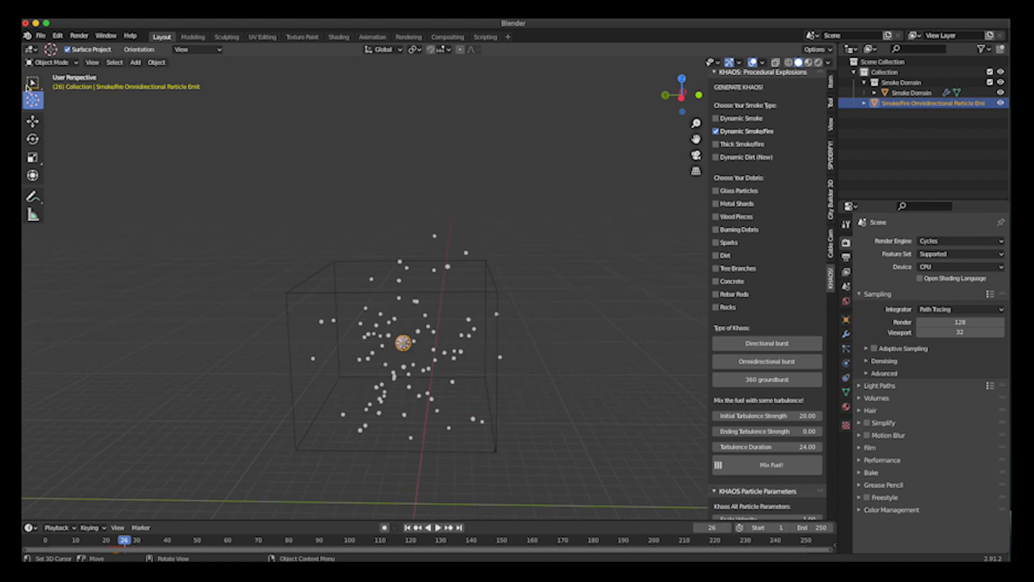
click(33, 82)
click(418, 287)
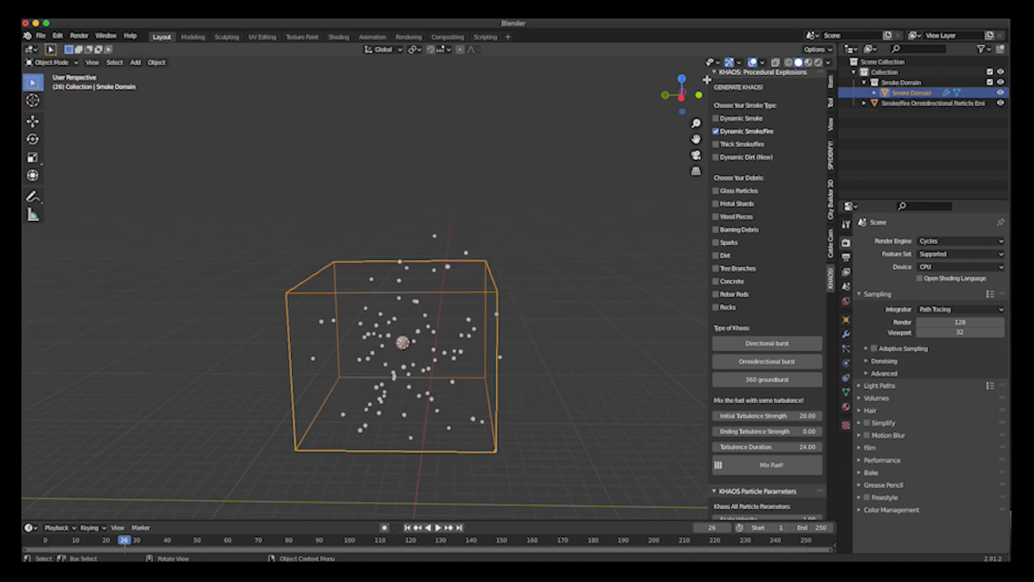
key(s)
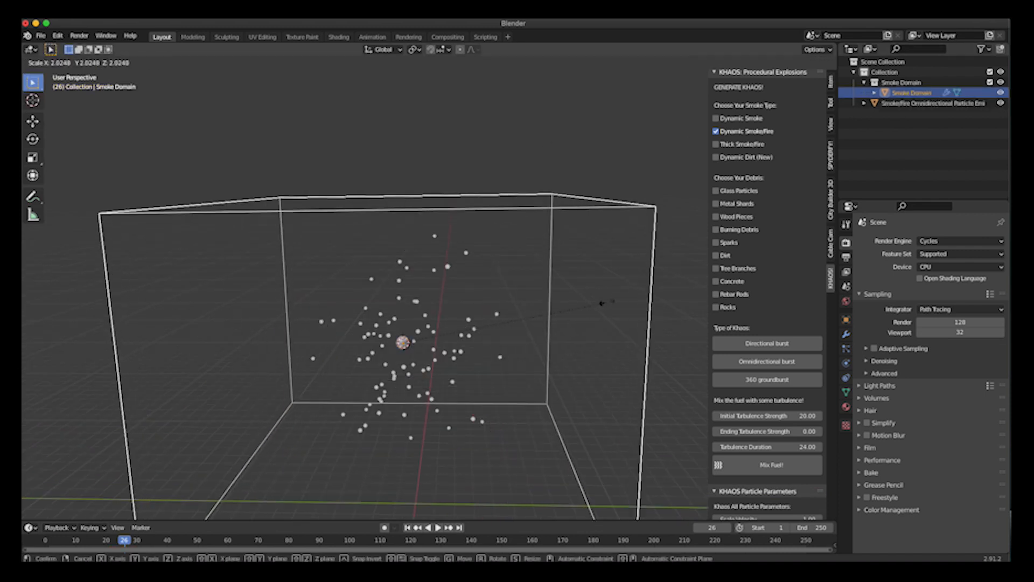
click(338, 331)
middle_drag(339, 331, 337, 331)
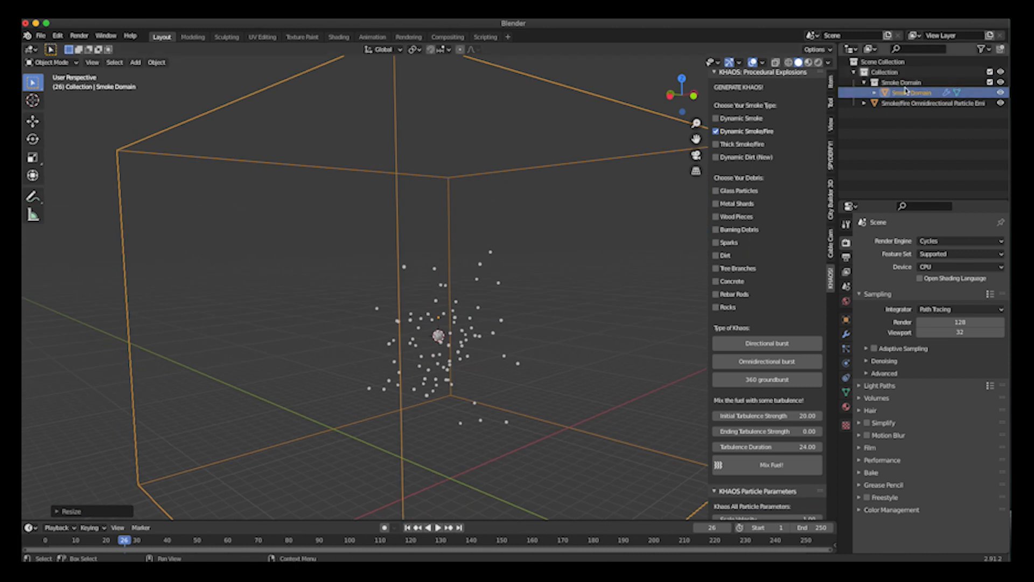
Step: Rename both the Smoke Domain object and its collection to Gas Smoke Domain
click(898, 95)
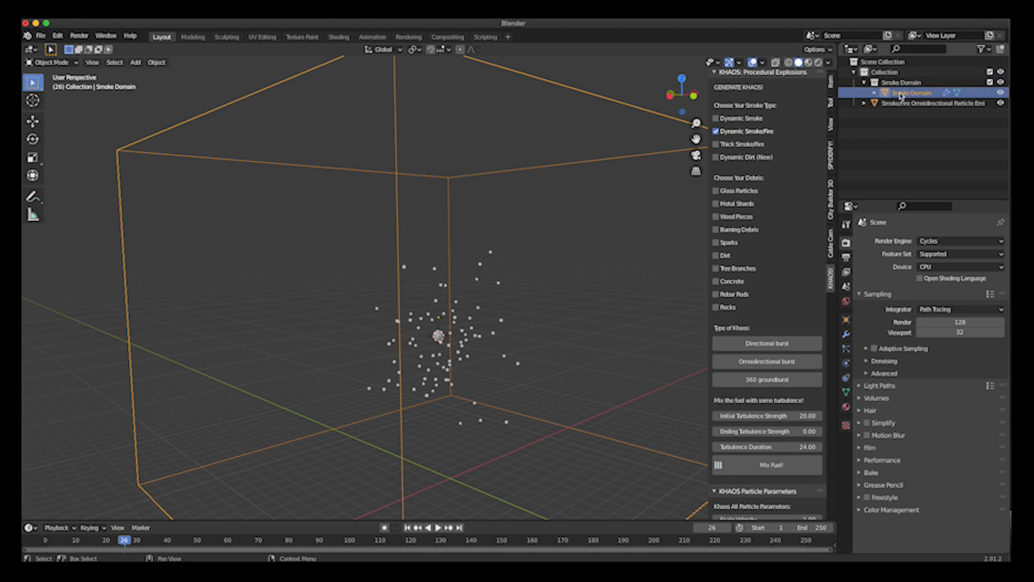
double_click(899, 92)
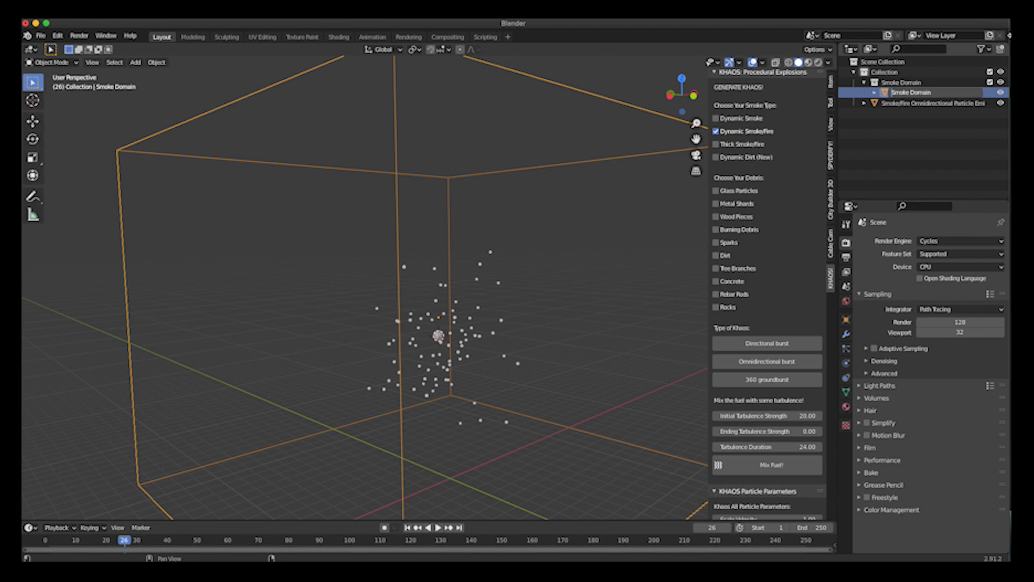
click(894, 82)
double_click(890, 81)
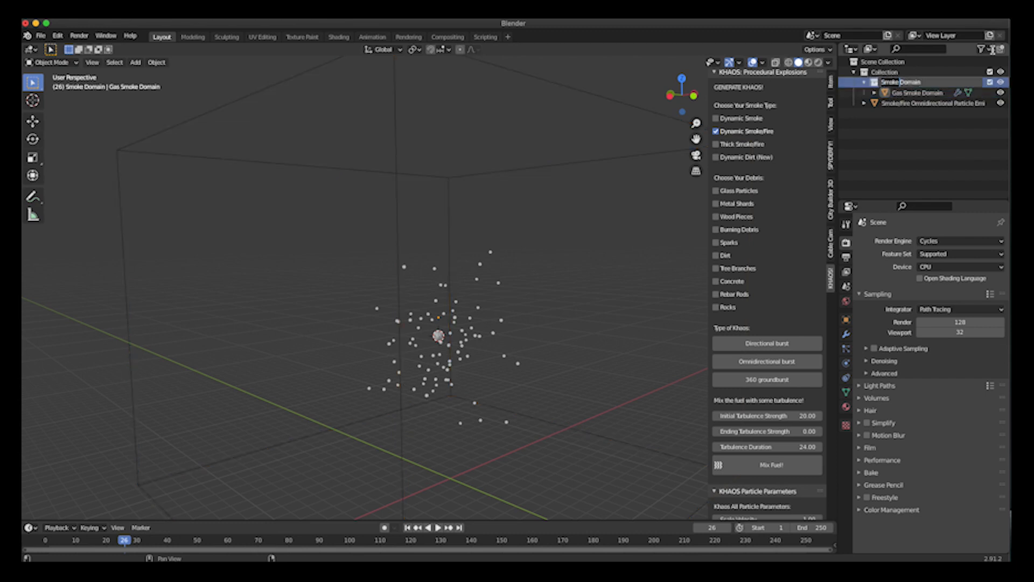
key(Return)
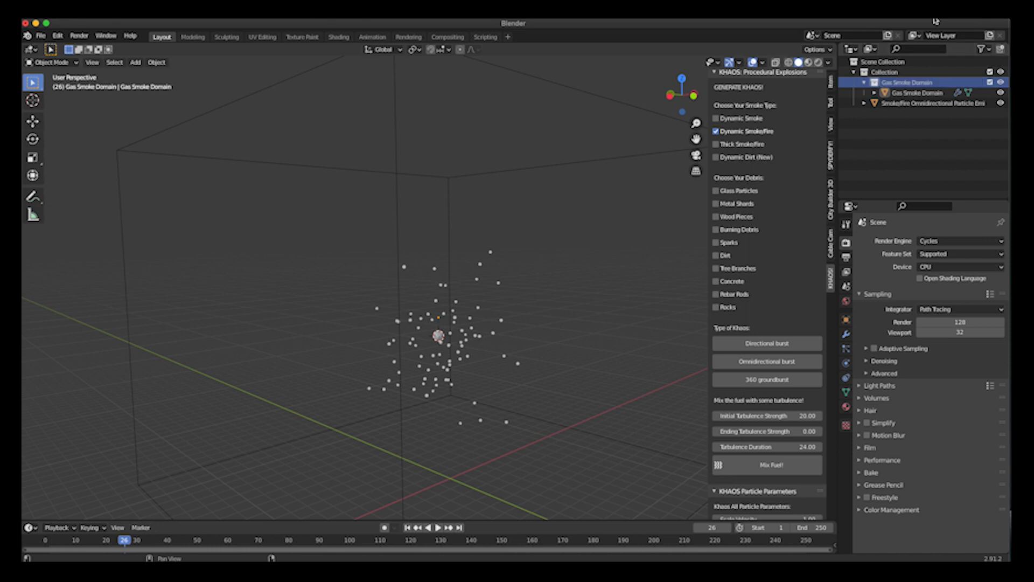
Step: Move the omnidirectional particle emitter into a new collection named "Gasoline fuel fields"
click(924, 104)
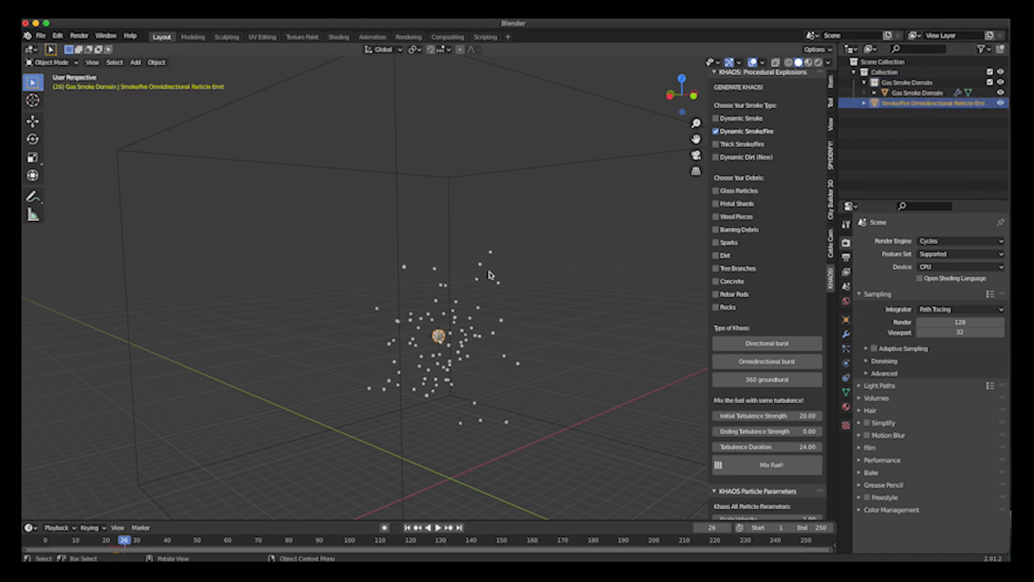
key(m)
click(446, 271)
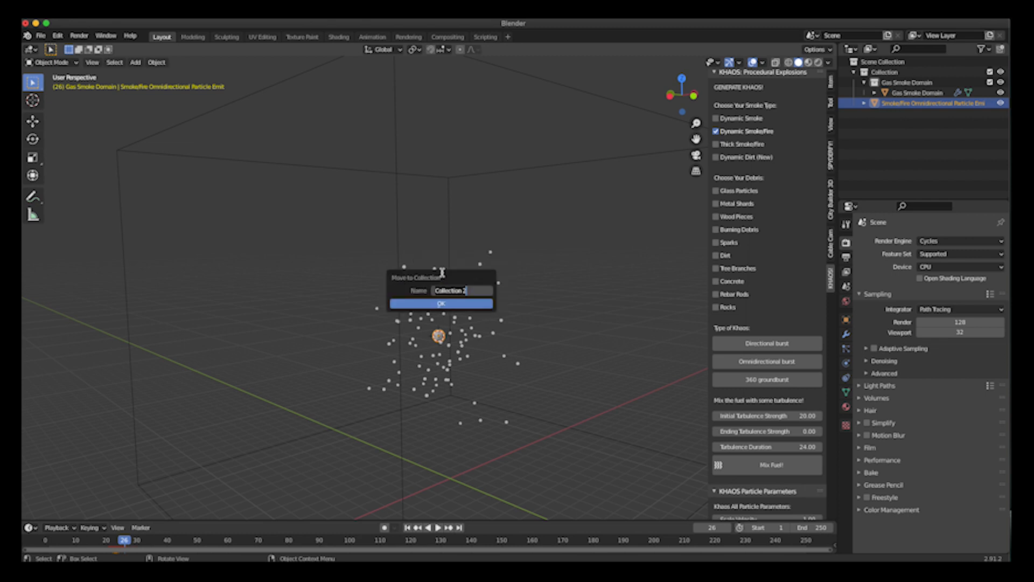
text(Gasoline fuel fields)
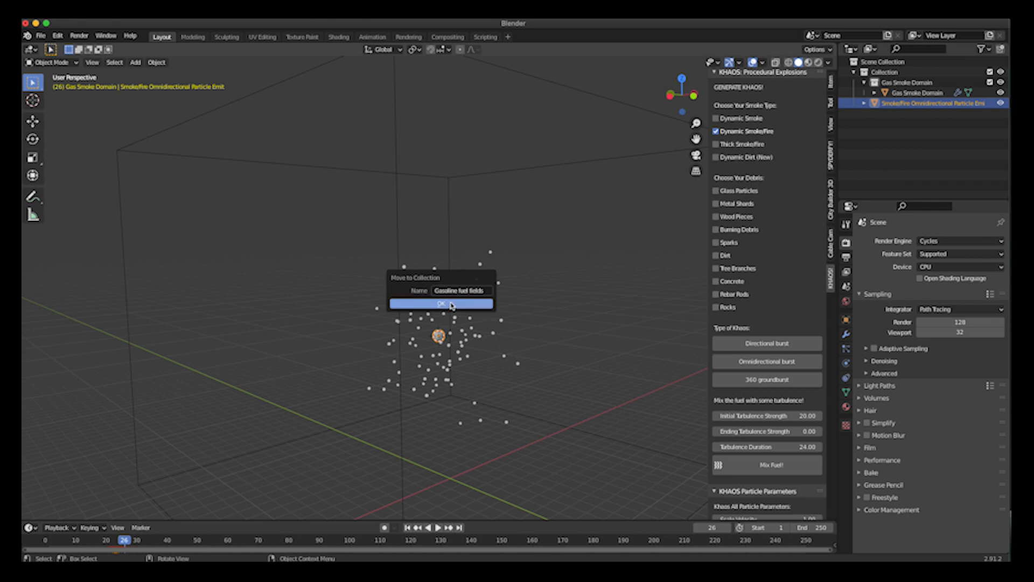
click(446, 304)
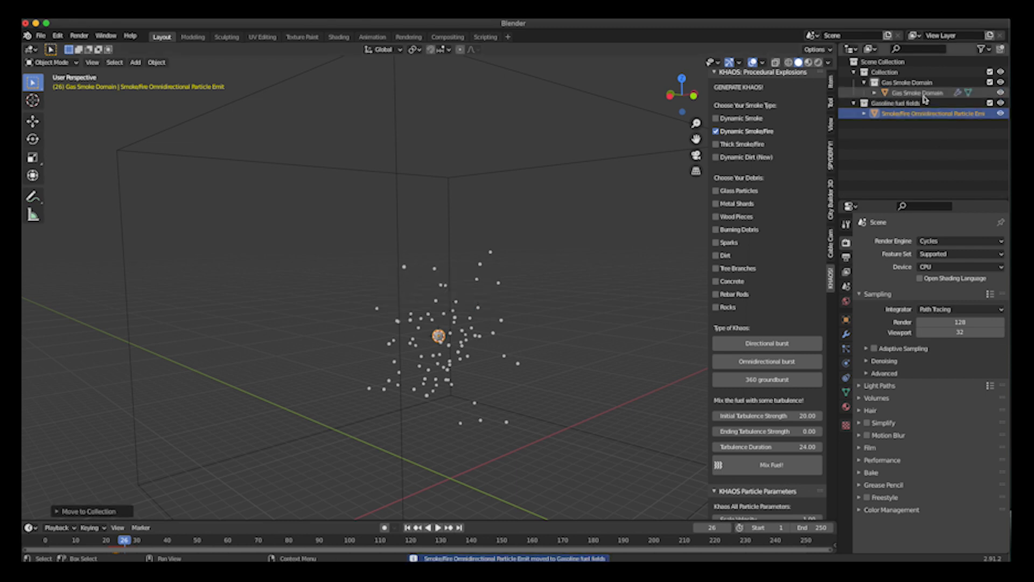
Step: Set the emission Number of the emitter's Smoke/Fire explosion particle system to 400
middle_drag(502, 323, 431, 328)
middle_drag(348, 304, 290, 302)
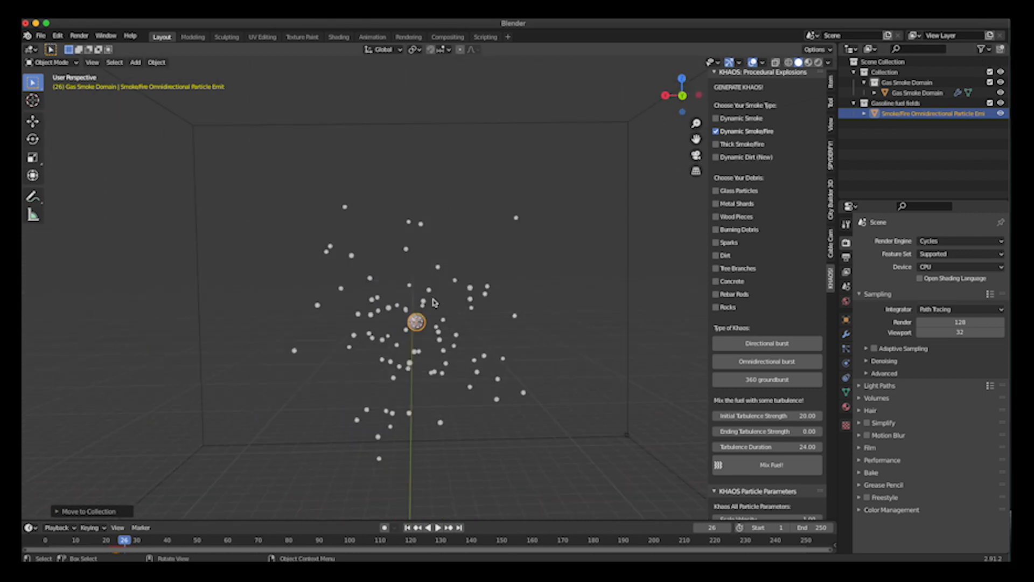
click(846, 349)
middle_drag(431, 322, 377, 326)
mouse_move(124, 540)
mouse_down()
mouse_move(105, 540)
mouse_move(121, 541)
mouse_up()
click(941, 331)
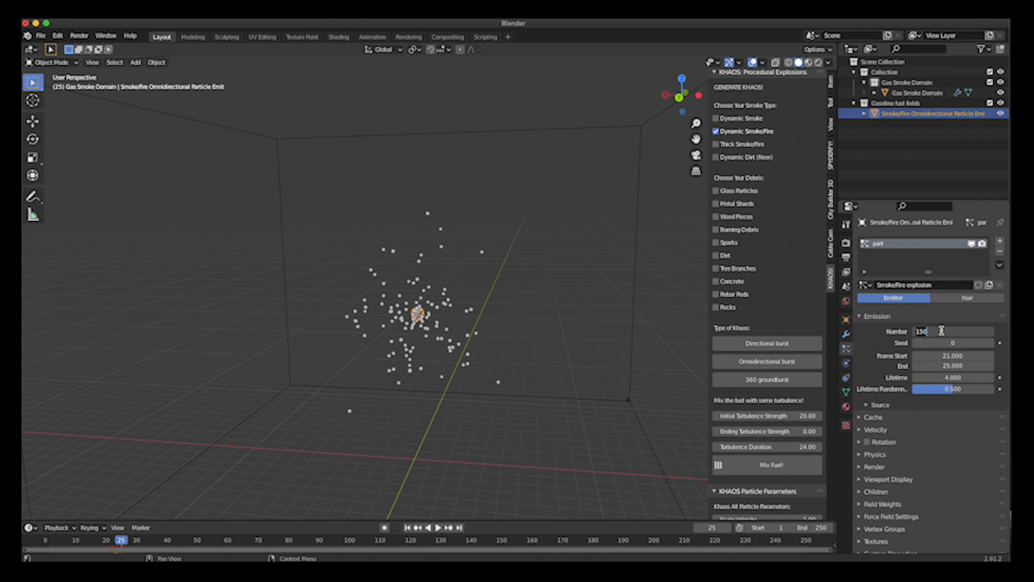
text(400)
key(Return)
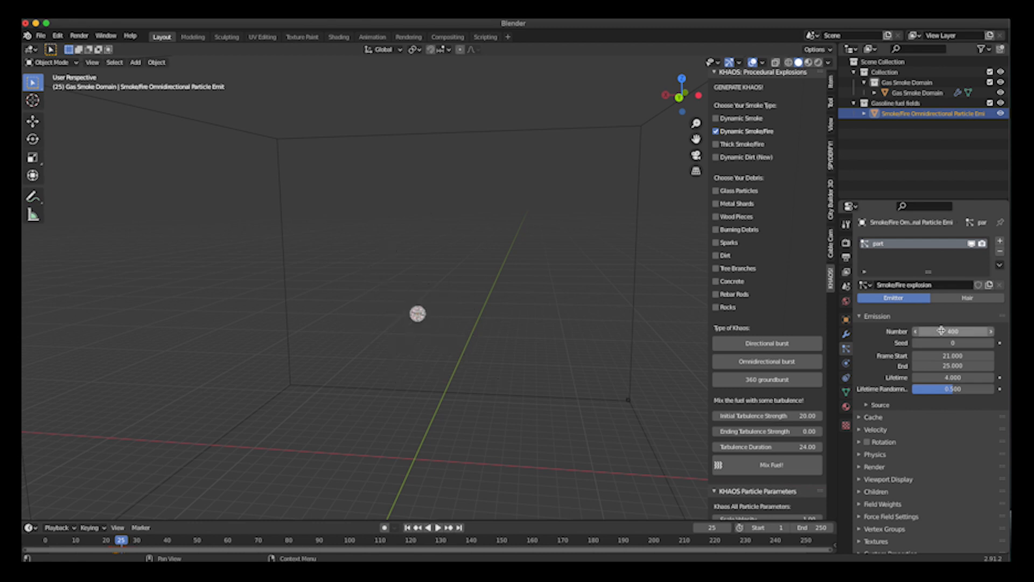
Step: Set the particles' Normal velocity to 22 m/s and Randomize to 14, and preview the burst at frame 26
click(862, 430)
double_click(943, 445)
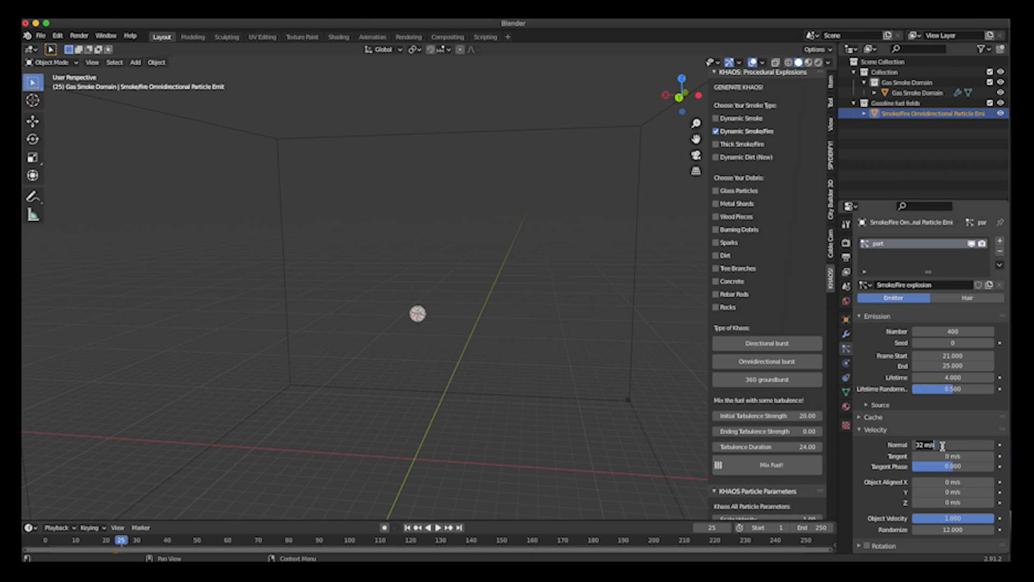
text(22)
key(Return)
scroll(944, 448, down, 2)
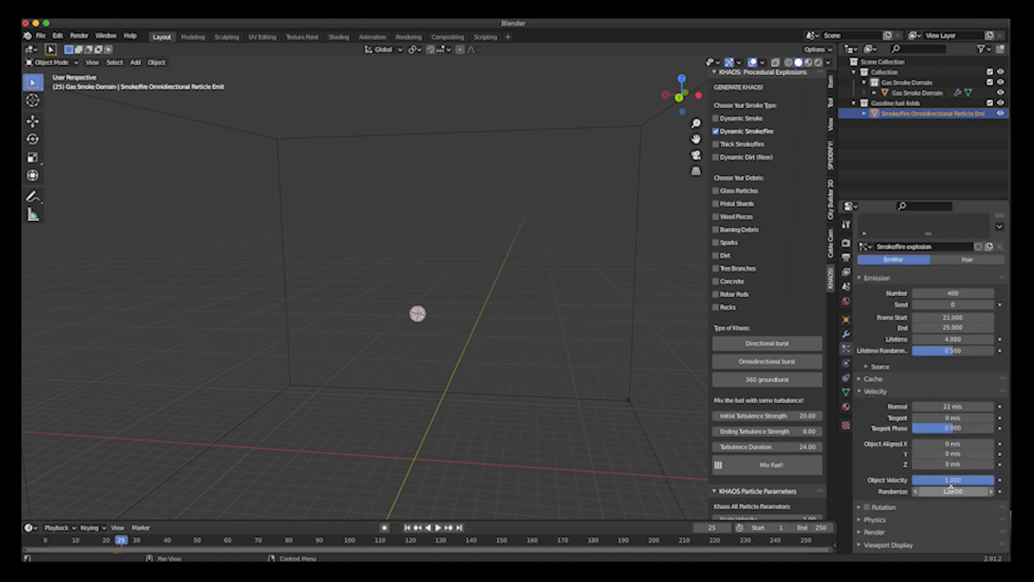
click(940, 492)
text(14)
key(Return)
key(Right)
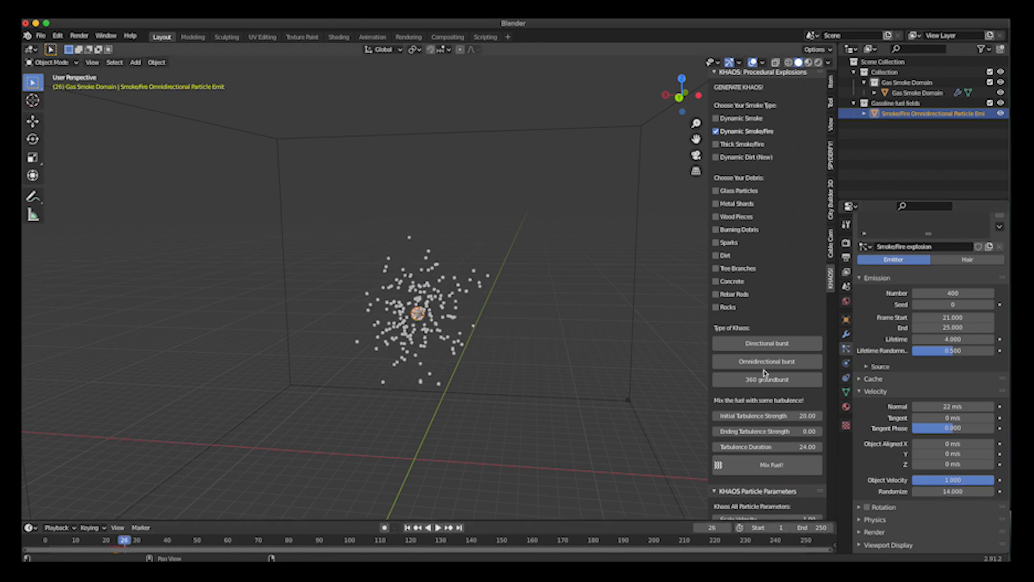
Step: Set the particle emission's End frame to 23 and preview the shortened burst at frame 26
click(949, 327)
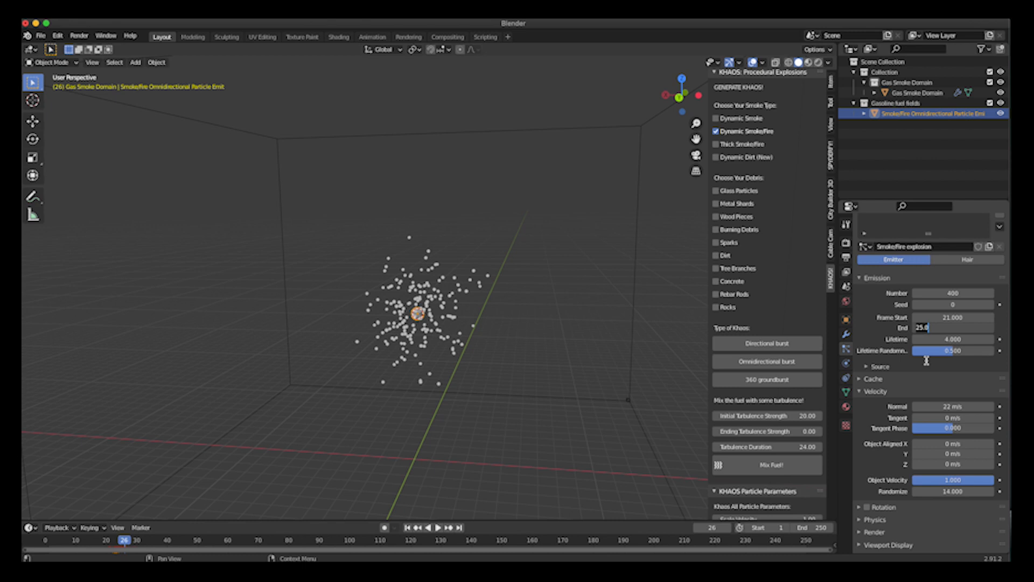
drag(95, 542, 124, 542)
scroll(346, 377, right, 10)
scroll(346, 377, left, 10)
scroll(346, 377, up, 4)
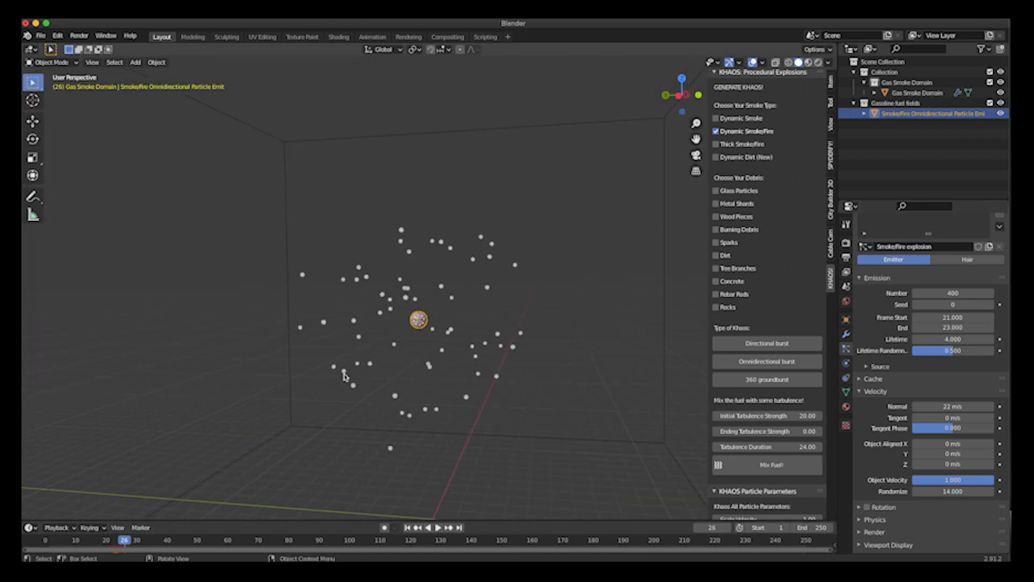
Step: Scale the emitter sphere along Z, rotate it freehand, and replay the burst
key(s)
key(z)
click(466, 346)
key(r)
click(559, 269)
scroll(557, 265, up, 5)
key(space)
click(97, 541)
drag(97, 542, 128, 545)
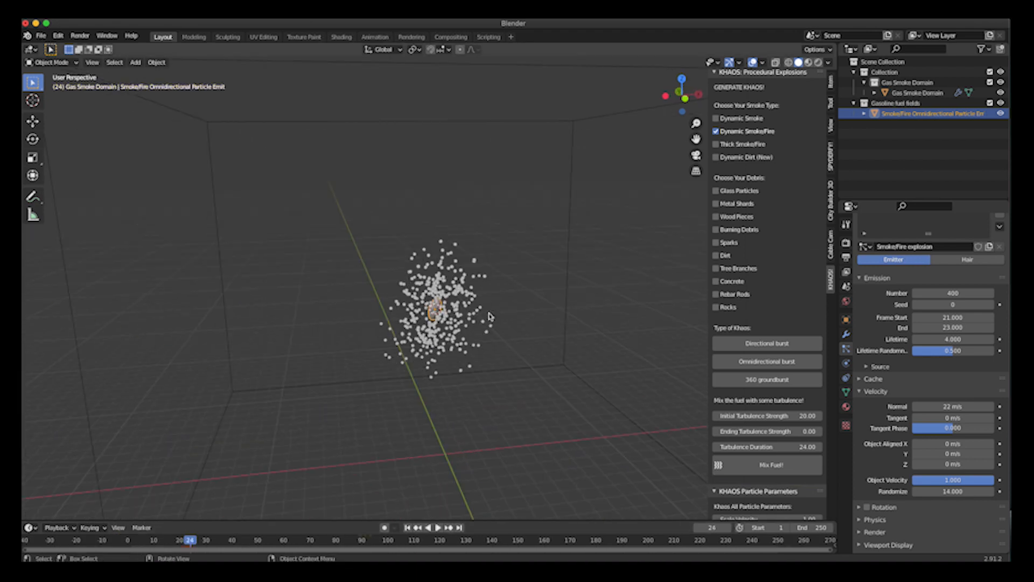
Step: Set the omnidirectional emitter's emission Number to 650 and preview the burst at frame 27
scroll(489, 317, right, 10)
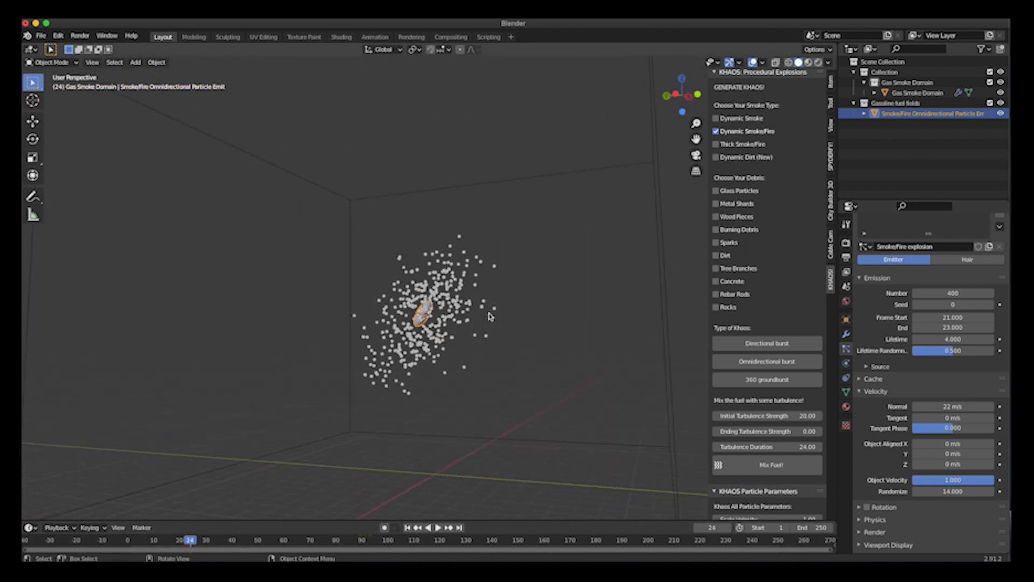
click(956, 293)
text(650)
key(Return)
click(197, 540)
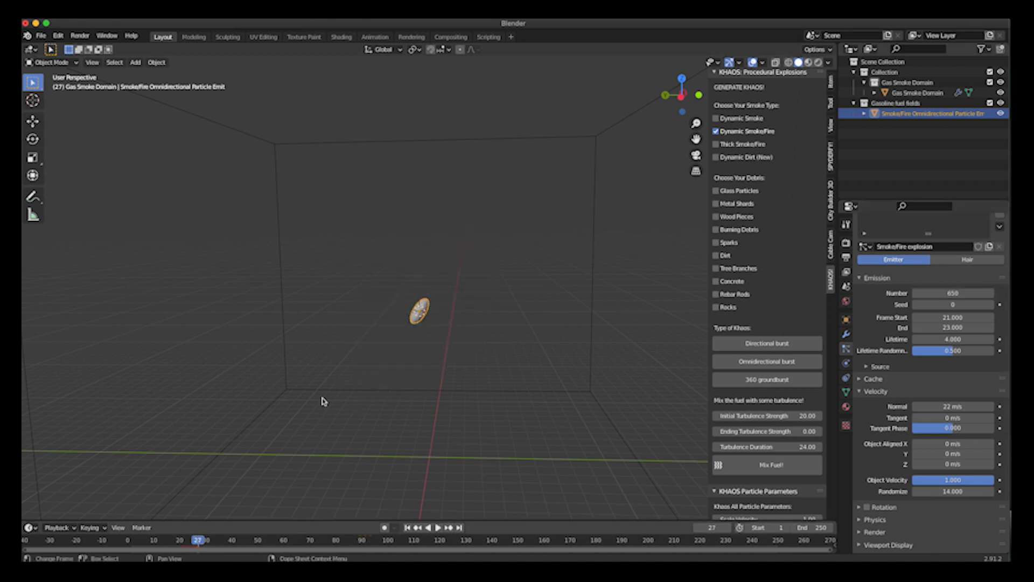
Step: Scale the omnidirectional emitter freehand, set its particle Lifetime to 5, and preview the burst at frame 26
scroll(417, 330, down, 2)
key(s)
click(473, 307)
click(958, 338)
text(4.05)
key(Return)
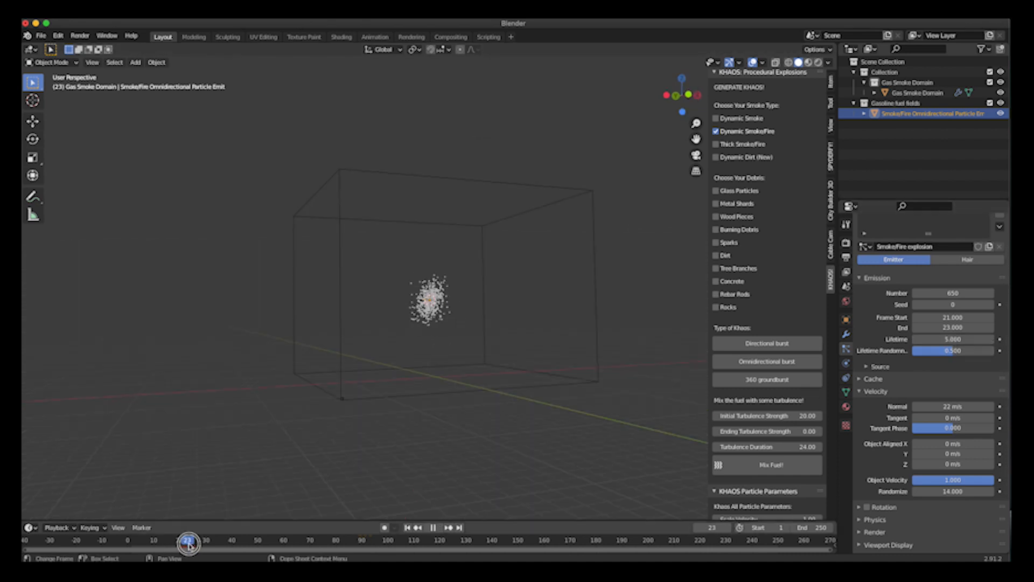
drag(189, 546, 196, 547)
Step: Scale the Gas Smoke Domain up uniformly to about 1.45 times its size and check the burst at frame 25
middle_drag(517, 301, 456, 300)
click(547, 249)
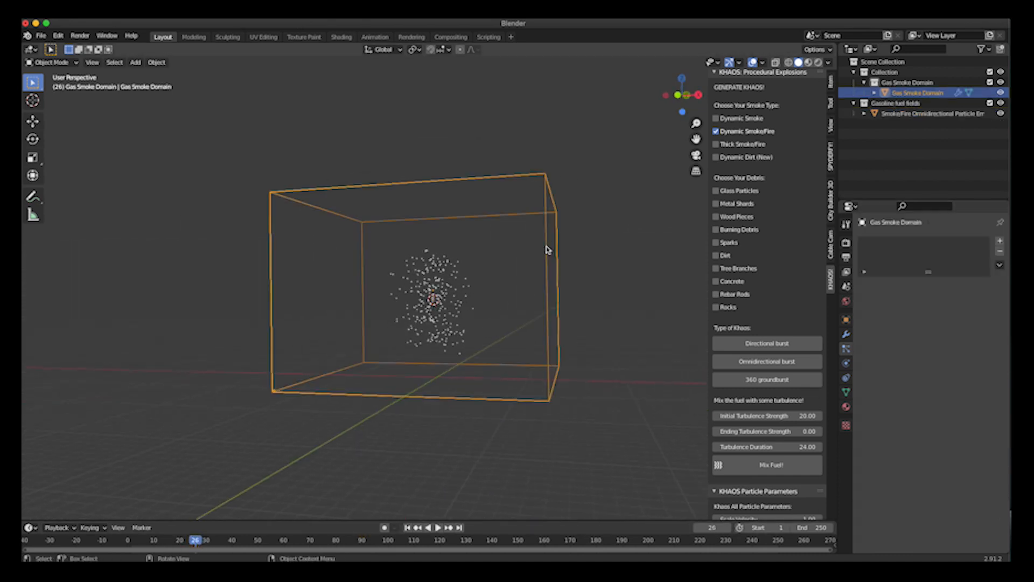
key(s)
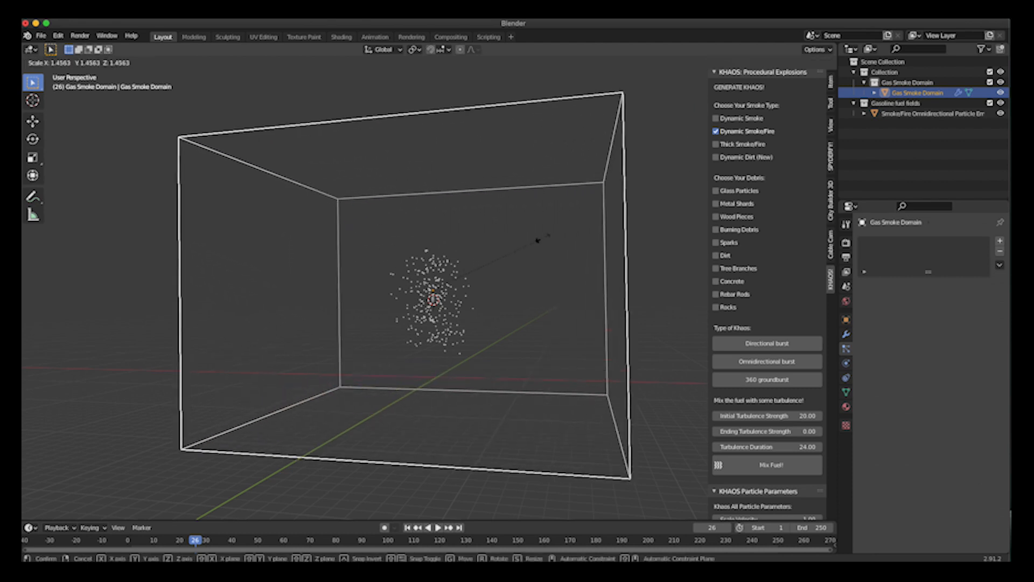
click(543, 236)
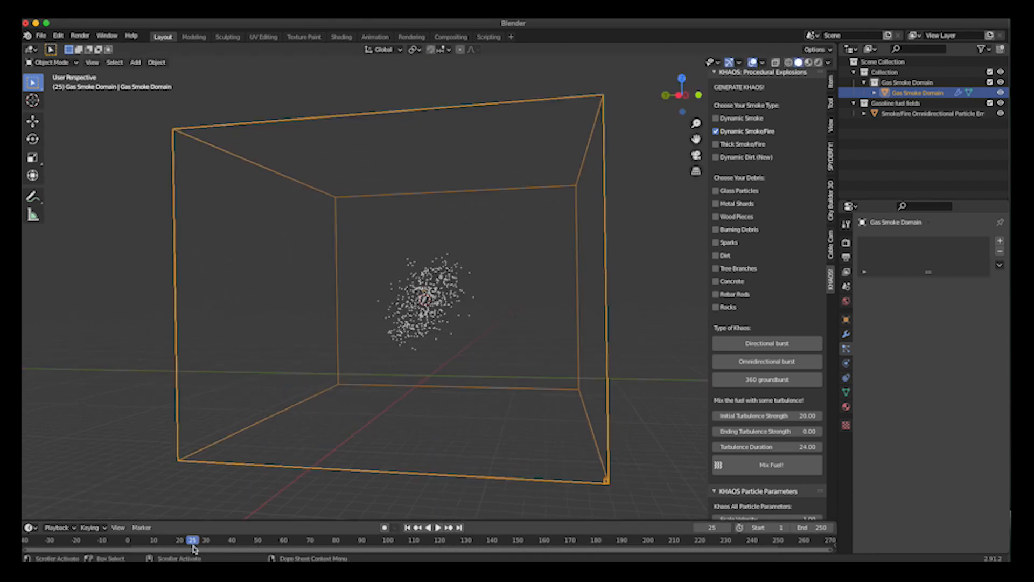
middle_drag(466, 247, 465, 246)
Step: Set the omnidirectional emitter's particles to display as Cross in the viewport
click(431, 300)
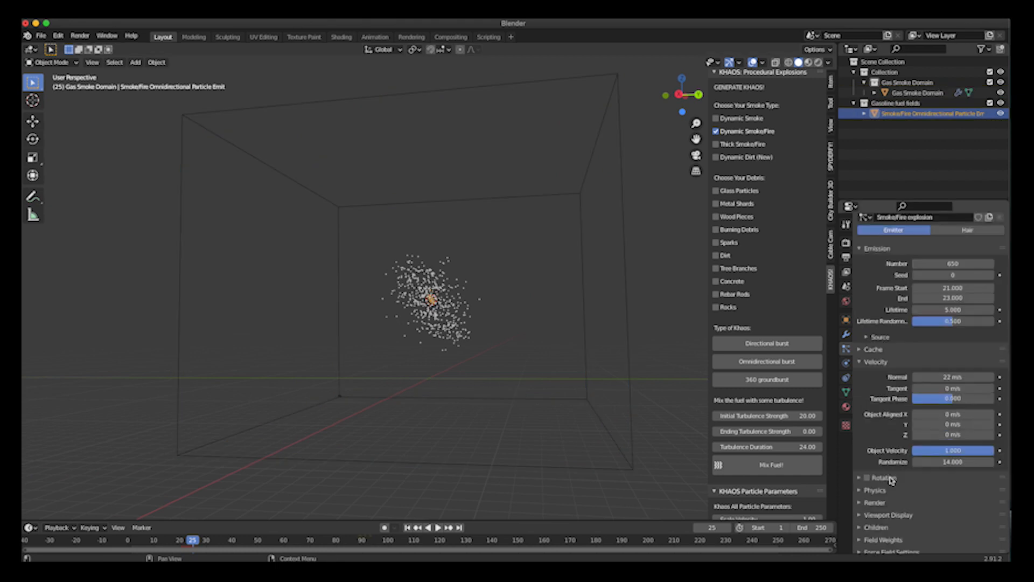
click(877, 474)
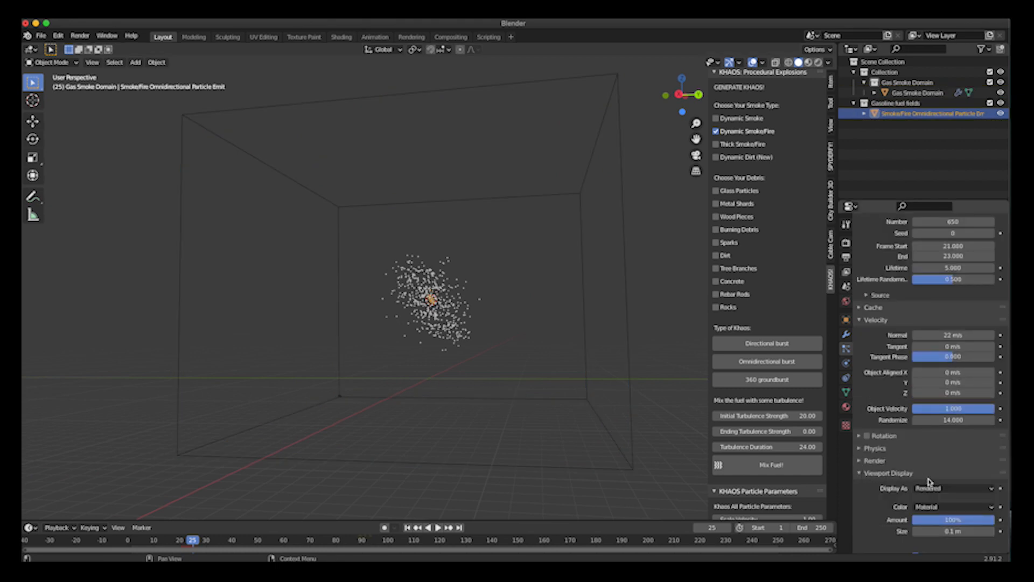
click(922, 488)
click(923, 430)
middle_drag(405, 341, 525, 311)
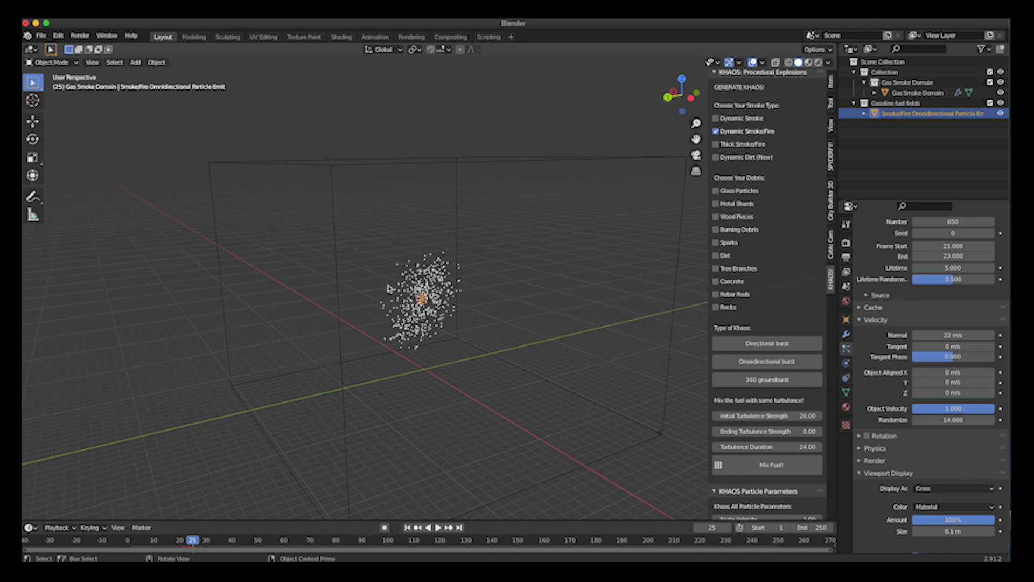
mouse_move(451, 300)
middle_down()
mouse_move(525, 304)
mouse_move(442, 285)
middle_up()
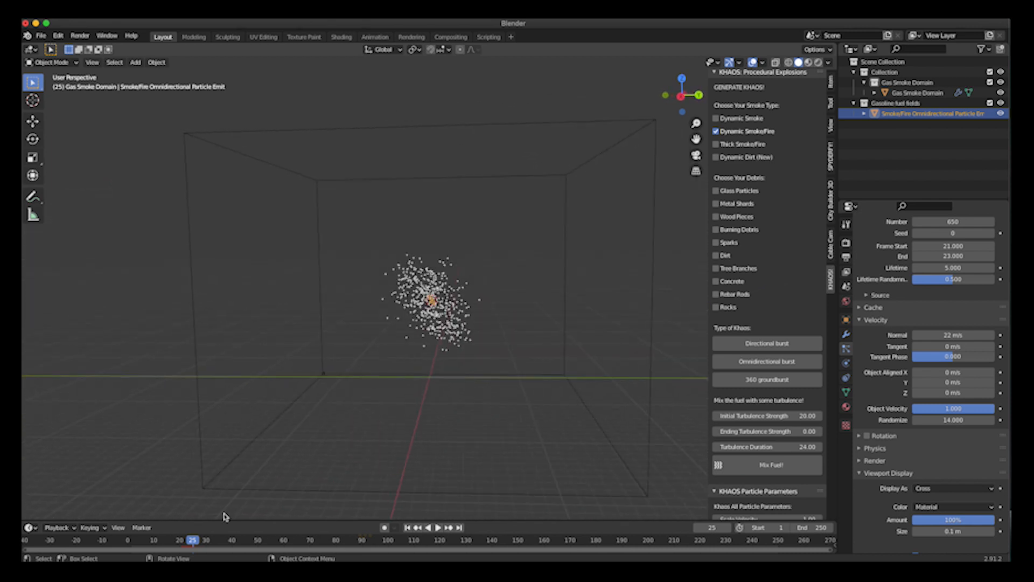
Step: Generate a Dynamic Smoke/Fire 360 groundburst at frame 20 and delete its extra smoke domain
click(181, 544)
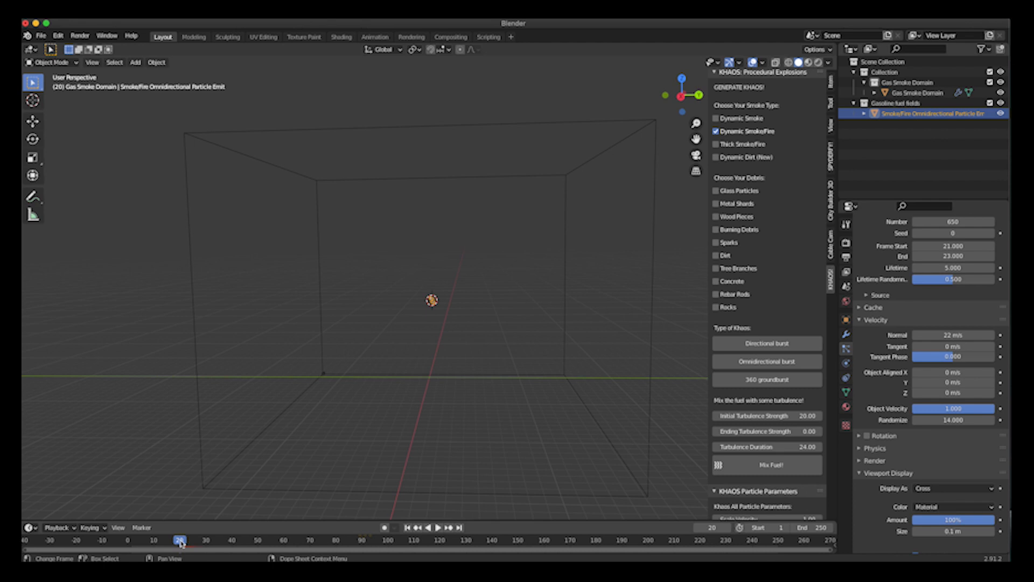
click(763, 384)
middle_drag(454, 340, 405, 352)
mouse_move(465, 345)
middle_down()
mouse_move(452, 339)
mouse_move(461, 337)
middle_up()
middle_drag(485, 226, 500, 234)
click(504, 235)
drag(520, 234, 471, 275)
key(x)
click(477, 232)
Step: Move the 360 groundburst emitter into the Gasoline fuel fields collection
click(437, 310)
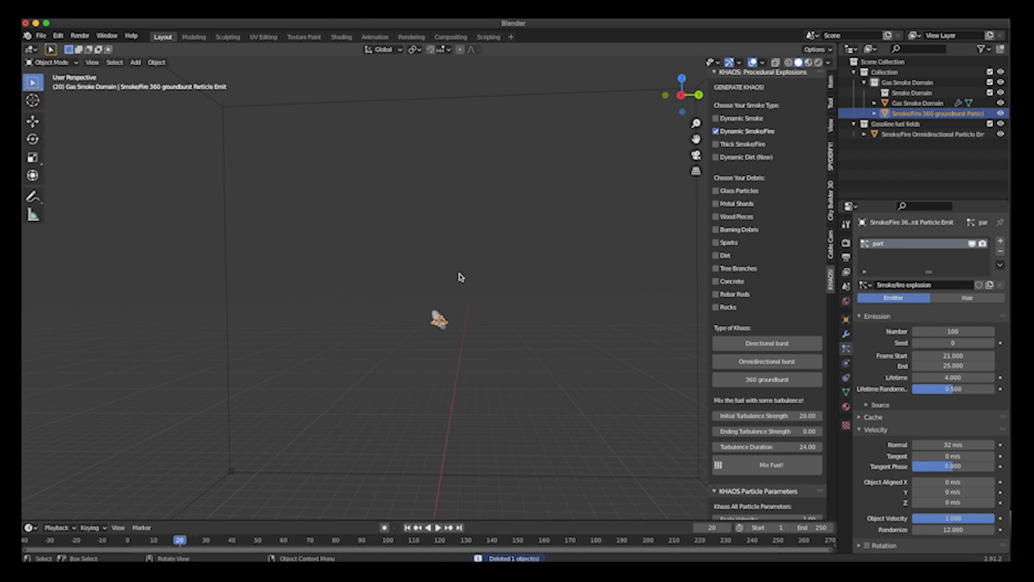
key(m)
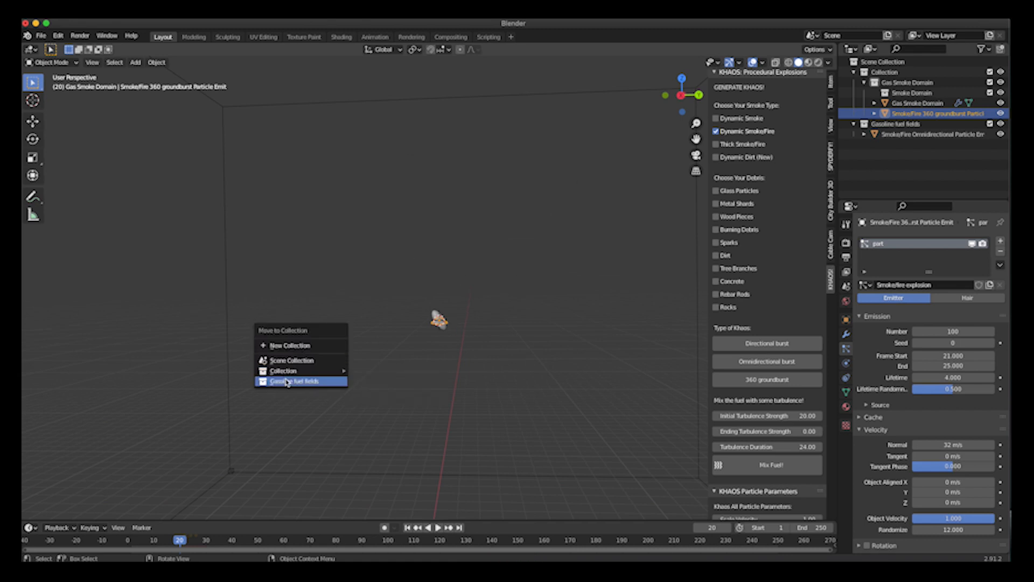
click(287, 382)
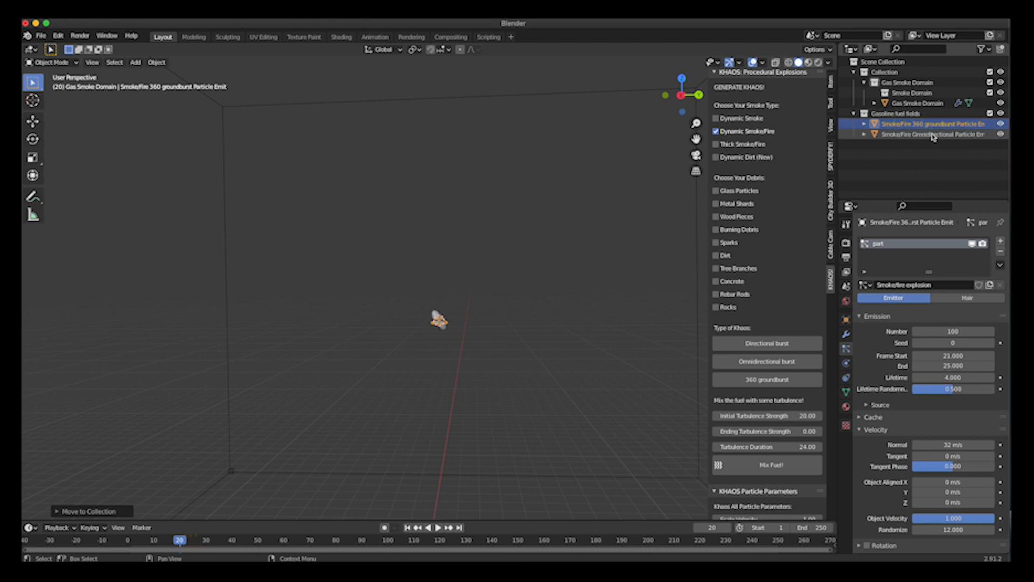
Step: Scale the groundburst emitter along its Z axis and move it freehand beside the omnidirectional emitter
middle_drag(455, 301, 435, 323)
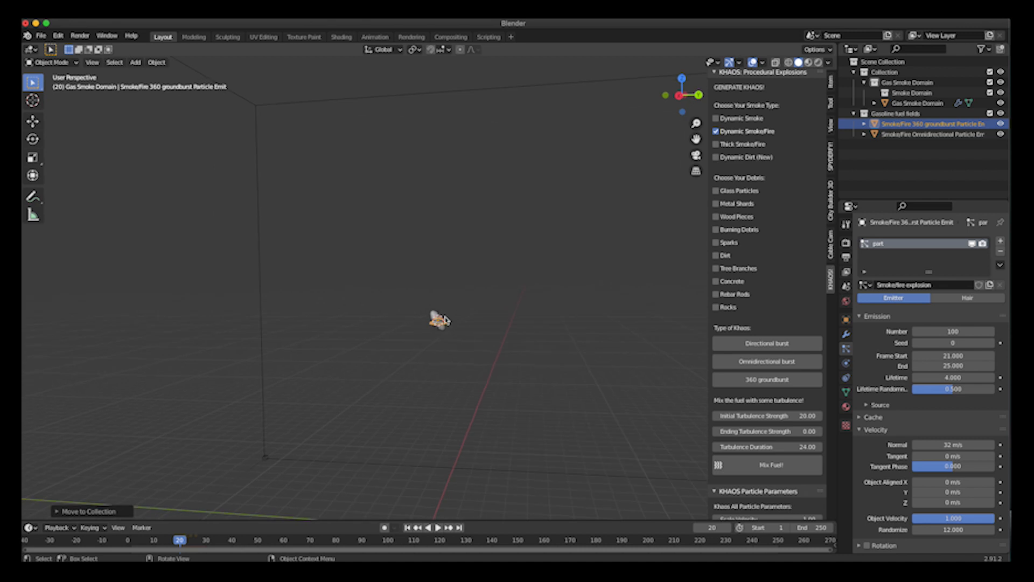
key(s)
key(z)
key(z)
click(681, 291)
key(r)
key(Escape)
key(g)
click(502, 310)
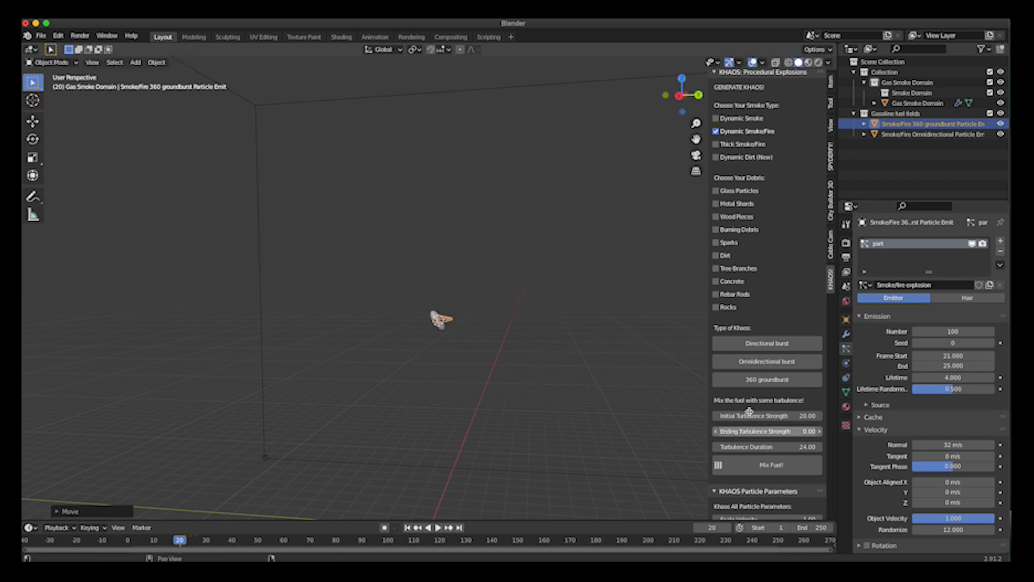
Step: Set the groundburst emitter's emission Number to 400 and preview both bursts at frame 25
click(944, 332)
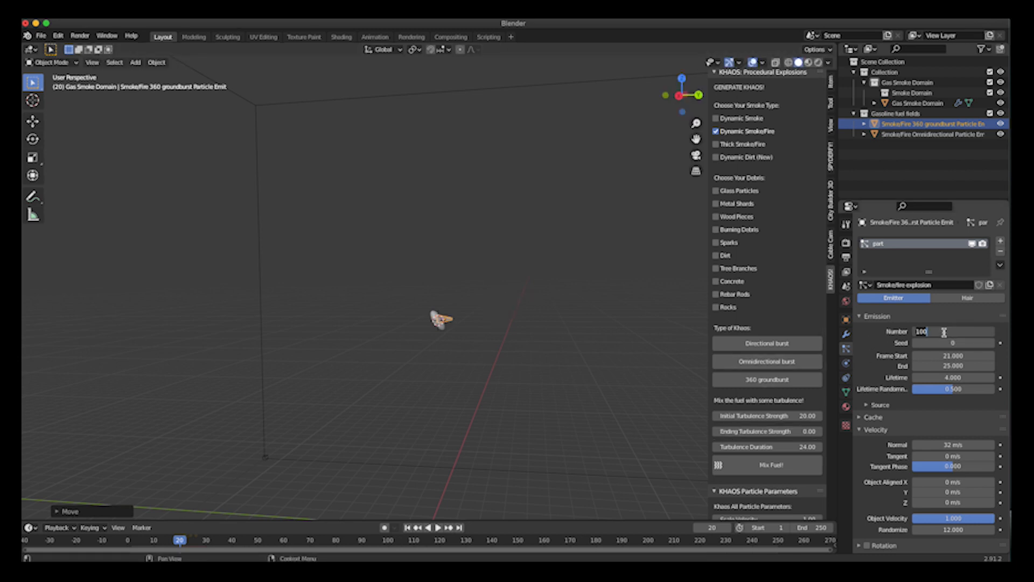
key(Return)
drag(184, 541, 192, 542)
middle_drag(470, 338, 488, 321)
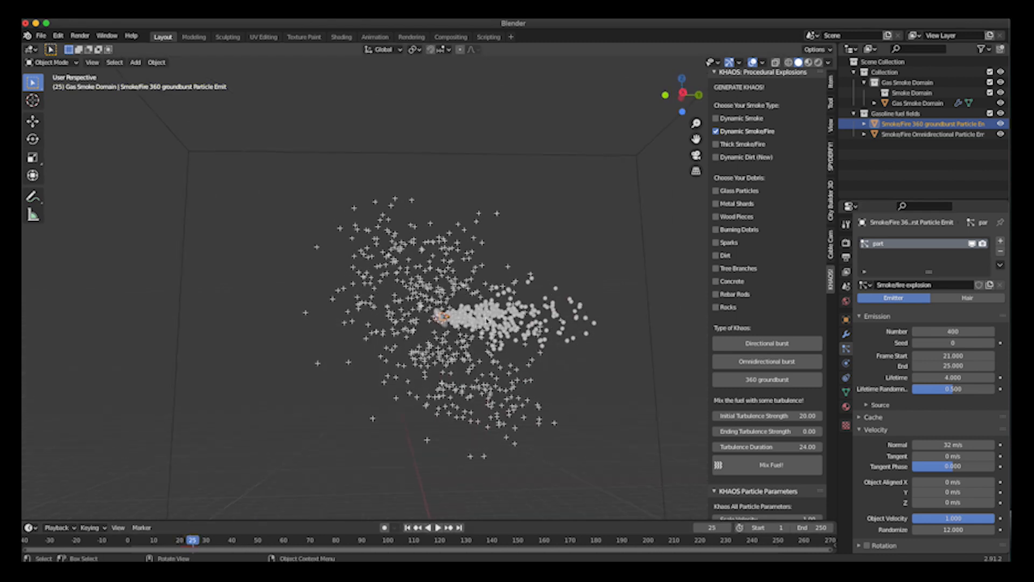
Step: Rotate the groundburst emitter freehand and reposition it near the centre of the main burst
key(r)
click(566, 298)
key(r)
click(570, 309)
key(g)
click(566, 323)
key(r)
click(578, 337)
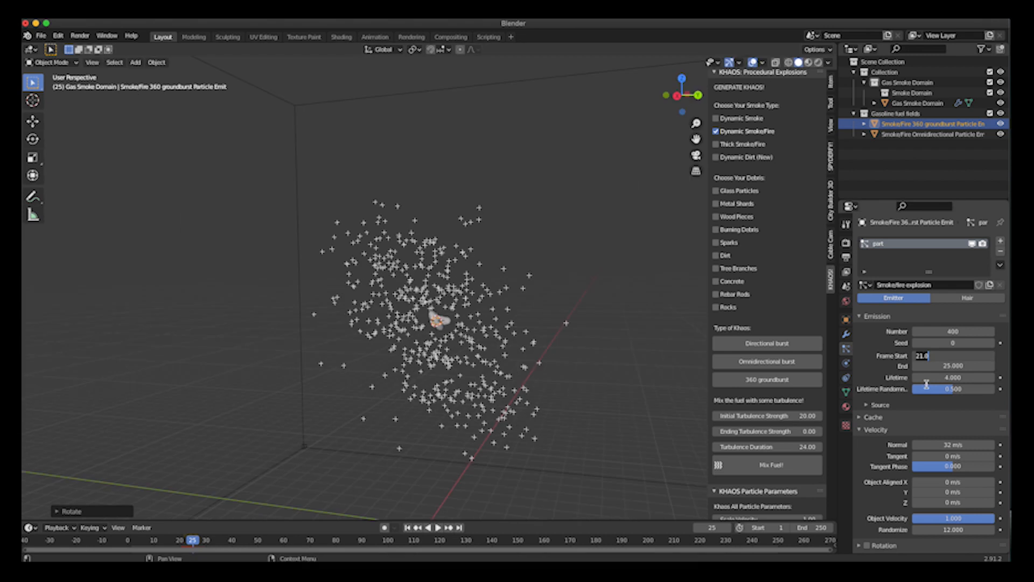
Step: Set the groundburst's emission Frame Start to 23 and preview the bursts at frame 27
click(951, 355)
text(23)
key(Return)
mouse_move(157, 542)
mouse_down()
mouse_move(204, 545)
mouse_move(155, 551)
mouse_up()
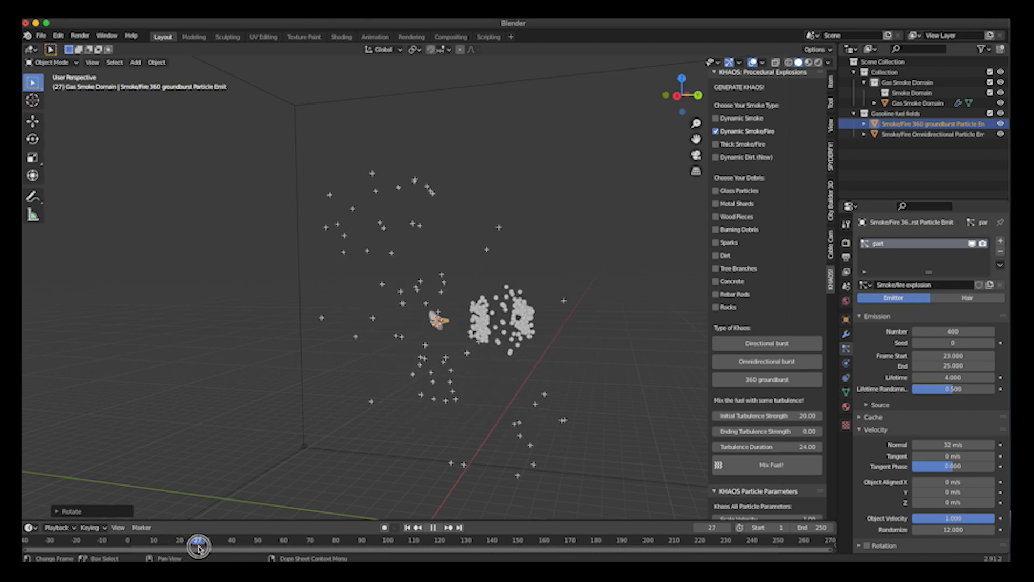
key(space)
Step: Set the groundburst particles' Lifetime to 5 and replay the combined burst to frame 25
double_click(948, 378)
text(5)
key(Return)
drag(189, 545, 198, 545)
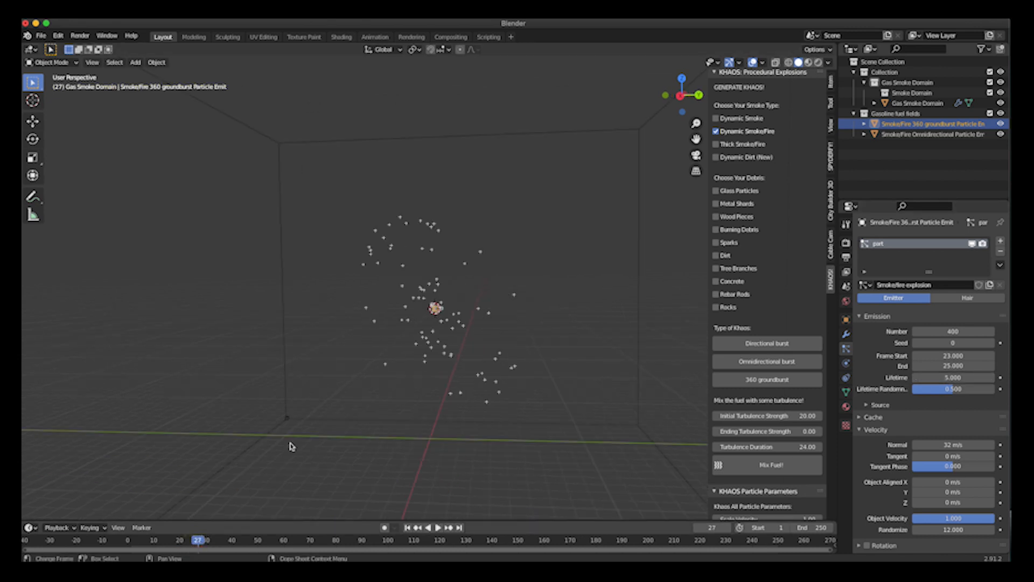
scroll(445, 324, right, 5)
click(155, 541)
drag(155, 541, 195, 545)
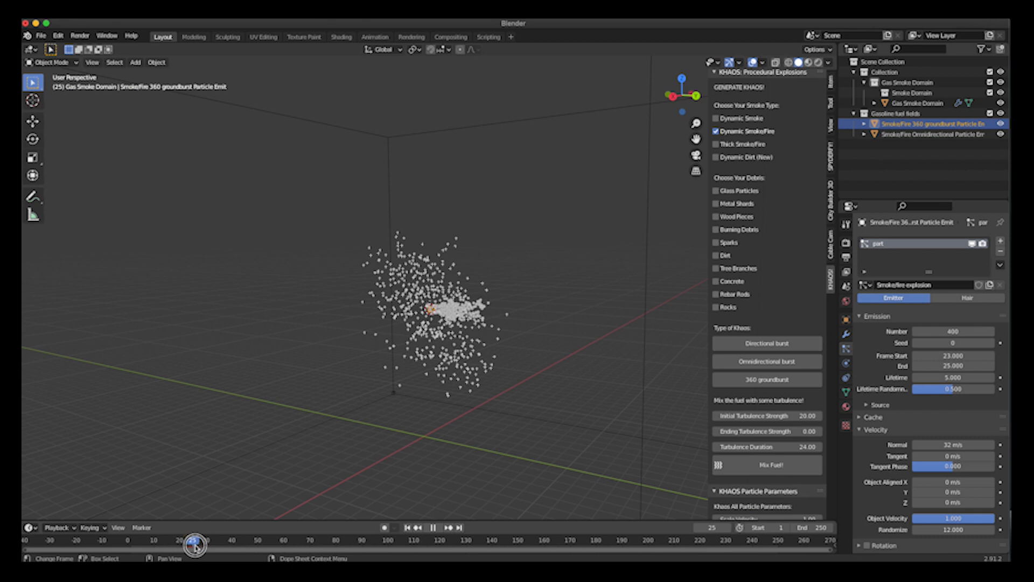
Step: Set the groundburst particles to display as Cross in the viewport
scroll(442, 360, right, 10)
scroll(442, 360, right, 8)
scroll(928, 457, down, 8)
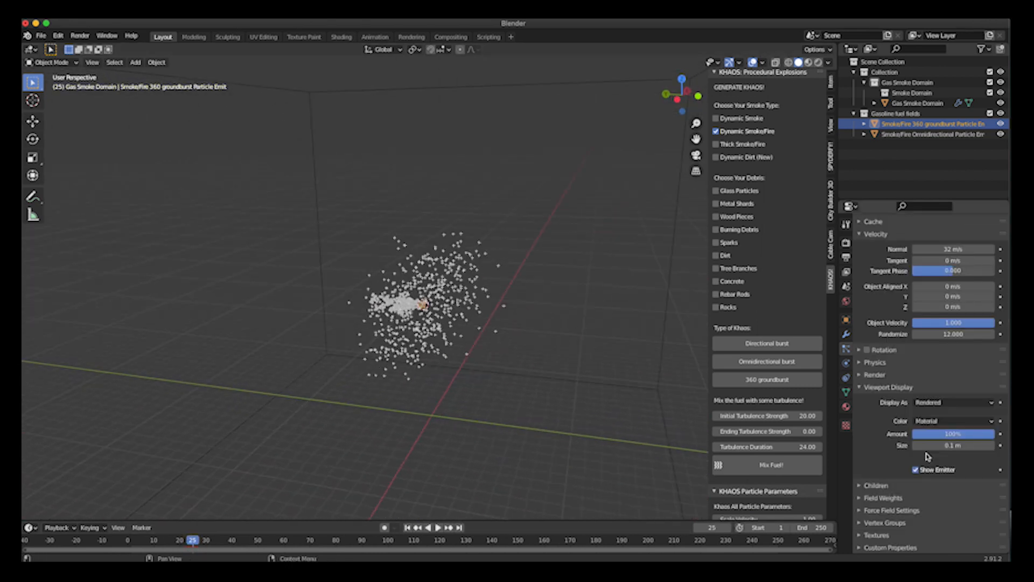
click(928, 403)
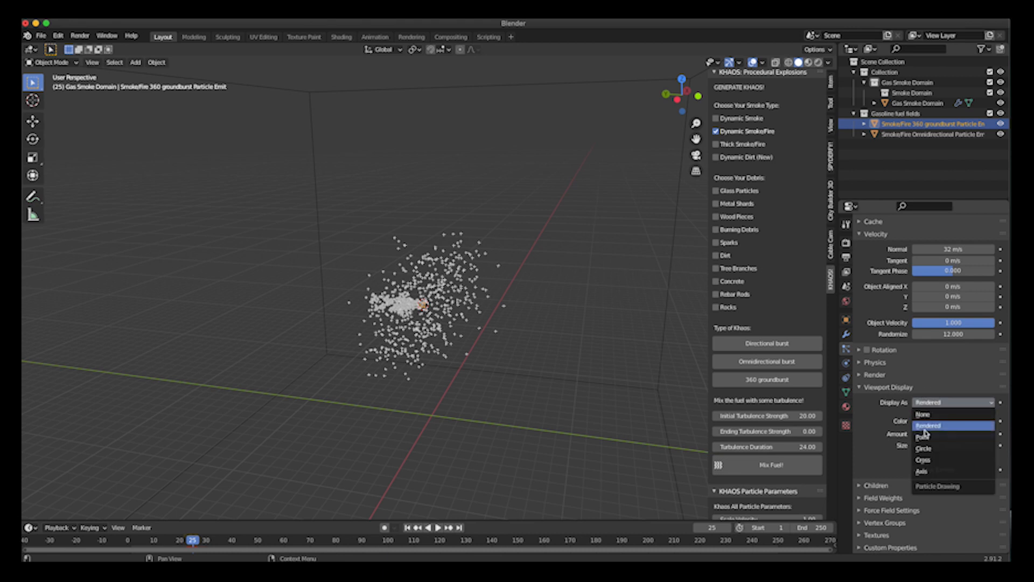
click(918, 461)
scroll(485, 269, right, 6)
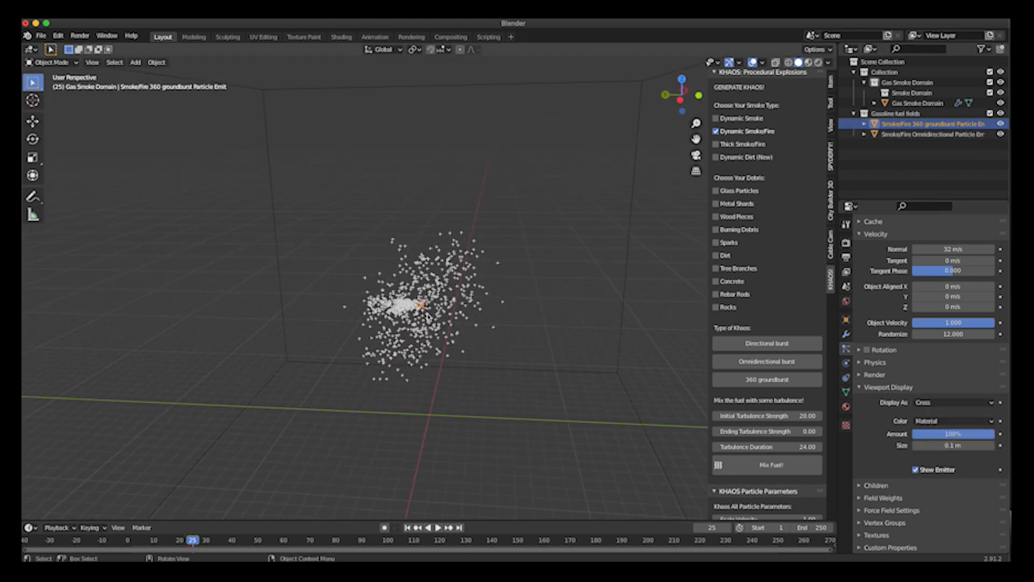
Step: Duplicate the groundburst emitter in place and make the copy's particle settings independent of the original
scroll(485, 270, right, 5)
key(shift+d)
key(Escape)
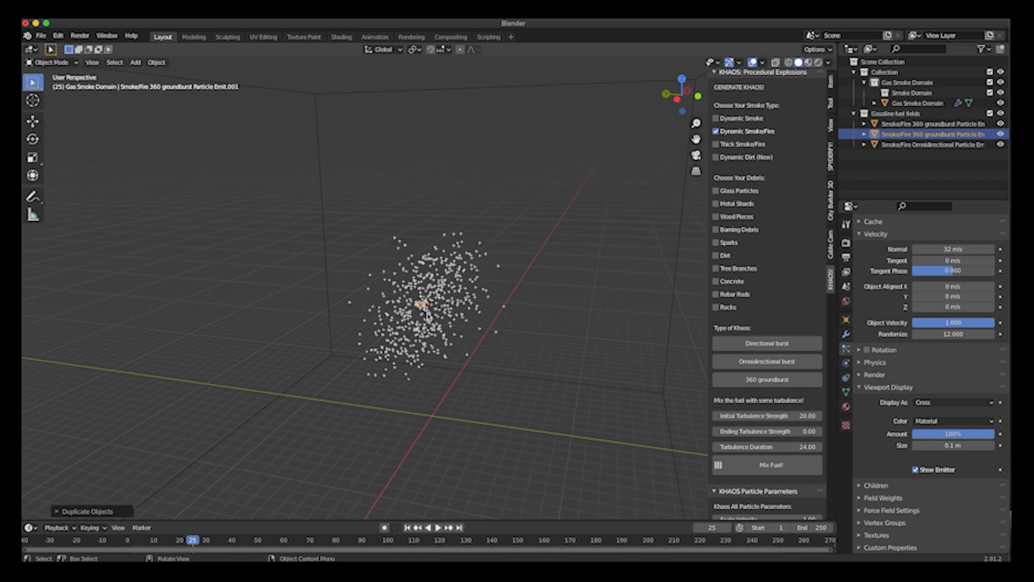
scroll(951, 278, up, 8)
click(990, 285)
scroll(331, 410, up, 2)
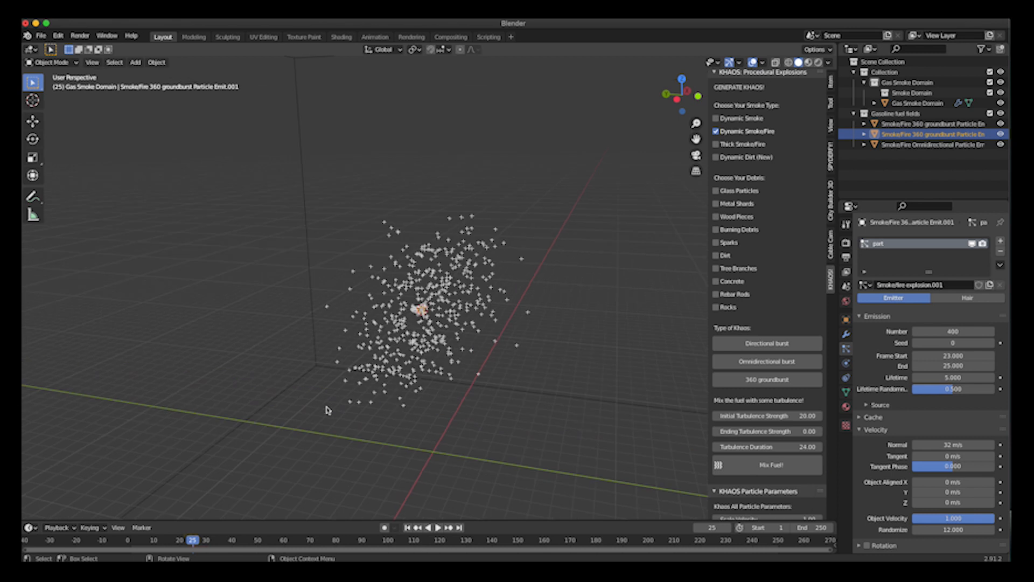
Step: Rotate and scale the duplicated groundburst emitter freehand
key(r)
click(514, 257)
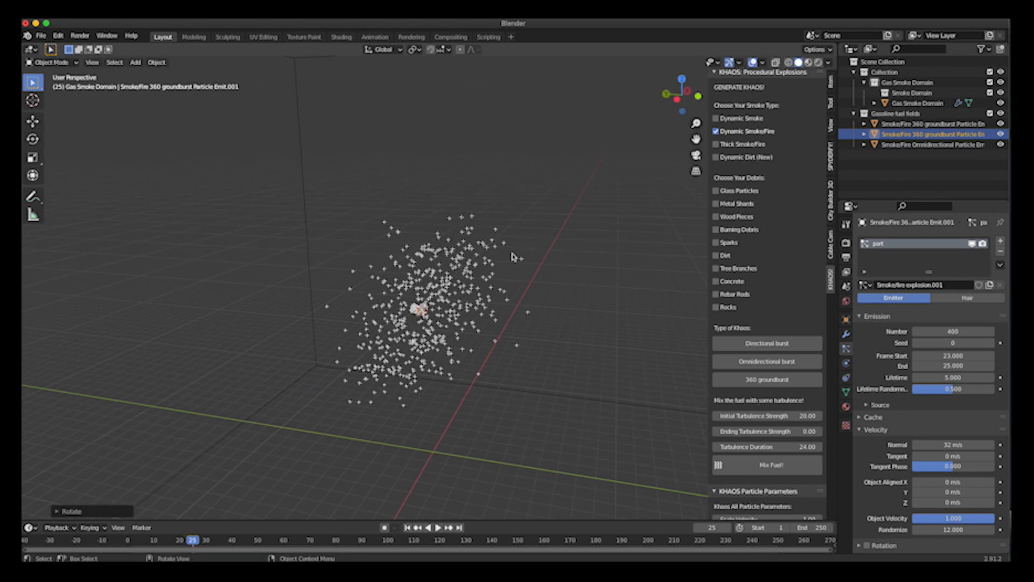
key(s)
click(537, 300)
Step: Make another groundburst emitter copy with its own particle settings, move it freehand, and preview the bursts
key(s)
key(g)
click(482, 302)
drag(153, 540, 189, 544)
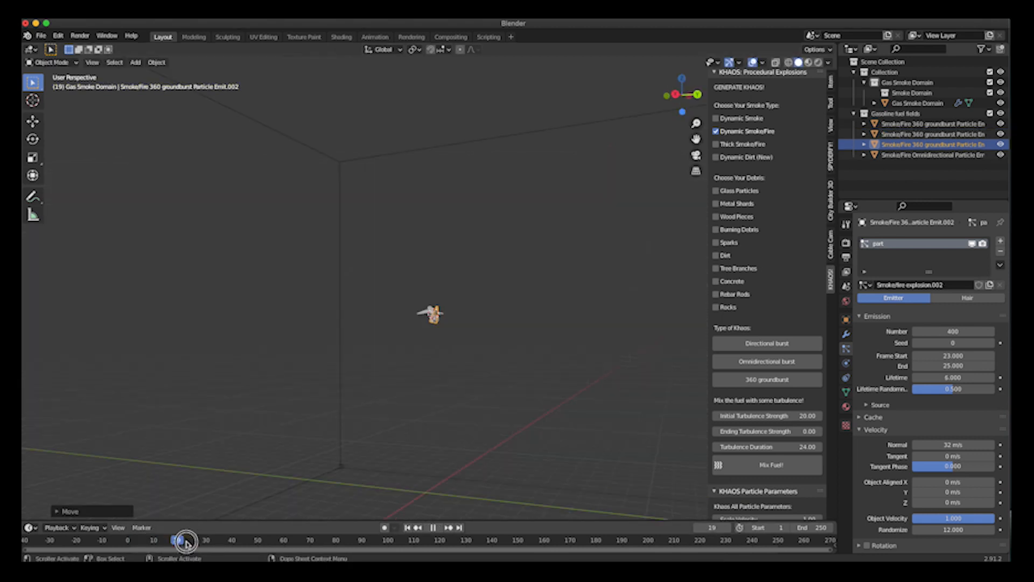
Step: Set the newest groundburst copy's emission Frame Start to 22 and replay the bursts
mouse_move(185, 544)
mouse_down()
mouse_move(208, 543)
mouse_move(141, 542)
mouse_move(200, 542)
mouse_up()
click(954, 355)
text(22)
key(Return)
click(954, 355)
text(2)
key(Return)
click(138, 542)
key(space)
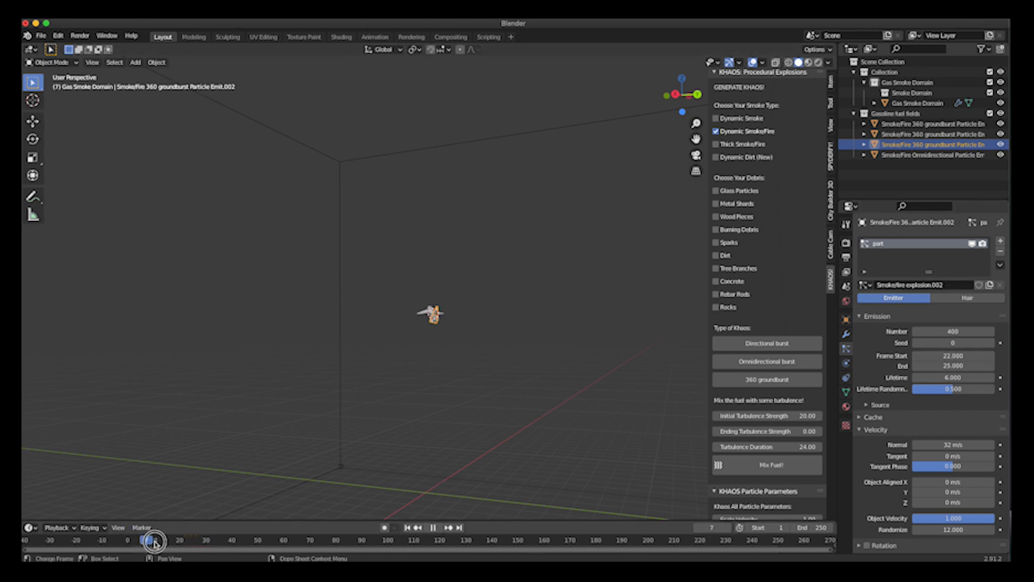
Step: Set the newest groundburst copy's Lifetime to 6 and Frame Start to 22, and preview the bursts at frame 30
drag(172, 542, 211, 543)
mouse_move(210, 542)
mouse_down()
mouse_move(132, 541)
mouse_move(210, 541)
mouse_move(200, 542)
mouse_up()
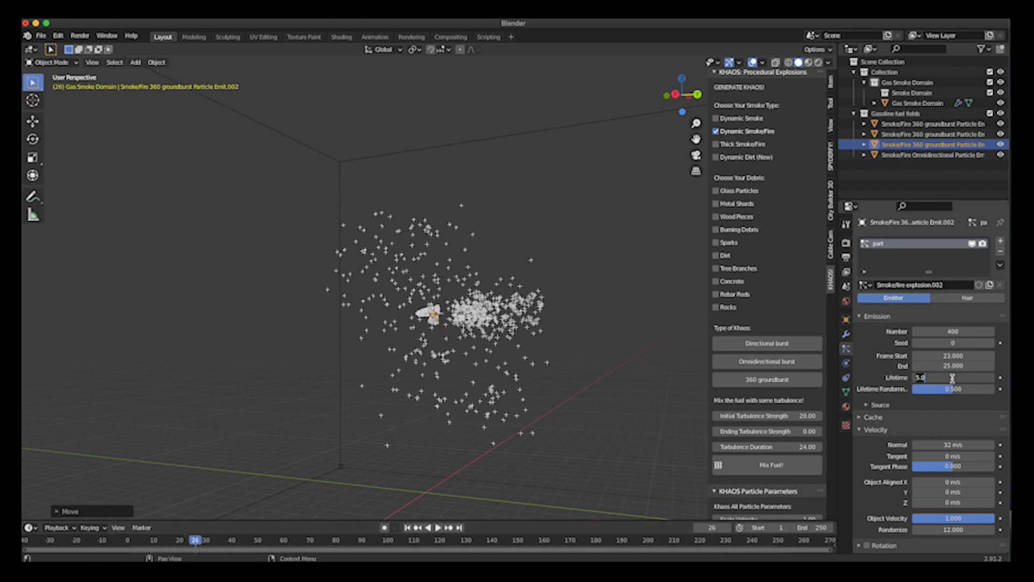
text(6)
key(Return)
click(954, 356)
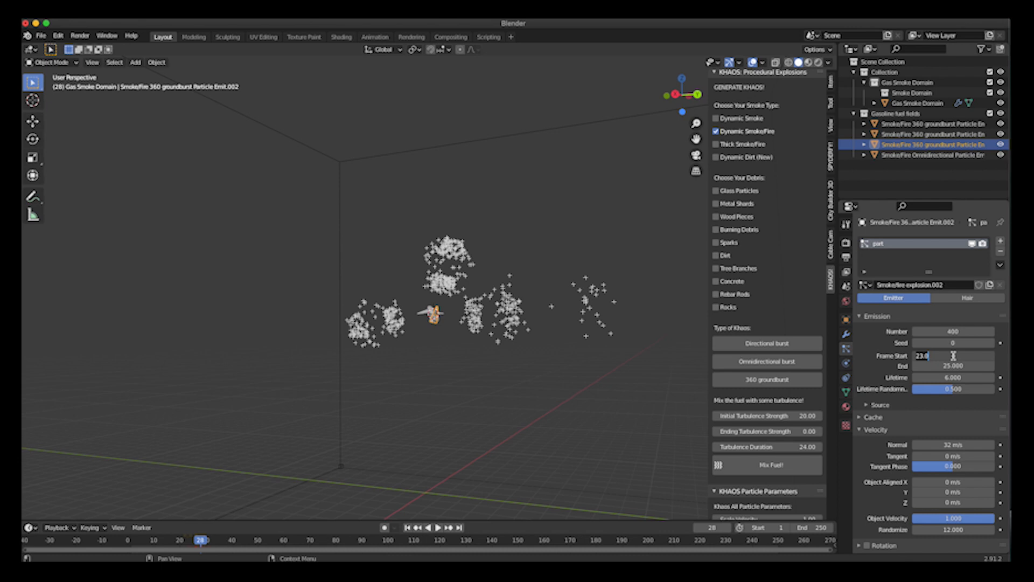
key(Return)
drag(136, 541, 207, 543)
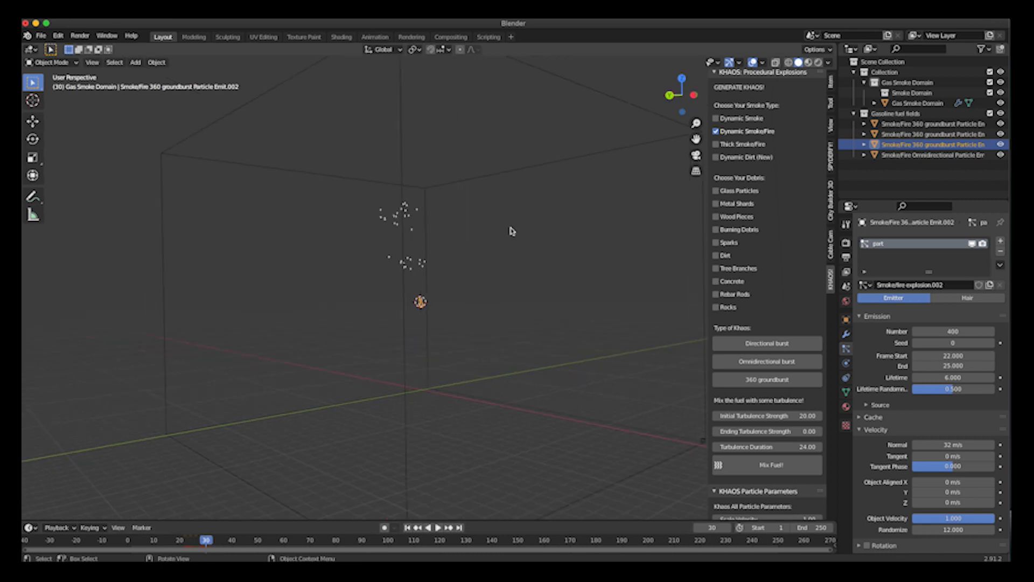
Step: Scale the newest groundburst emitter freehand and move it along Z
middle_drag(512, 231, 525, 208)
scroll(469, 292, down, 3)
click(470, 232)
middle_drag(498, 273, 466, 320)
key(s)
click(491, 320)
key(g)
key(z)
click(489, 307)
middle_drag(489, 307, 490, 307)
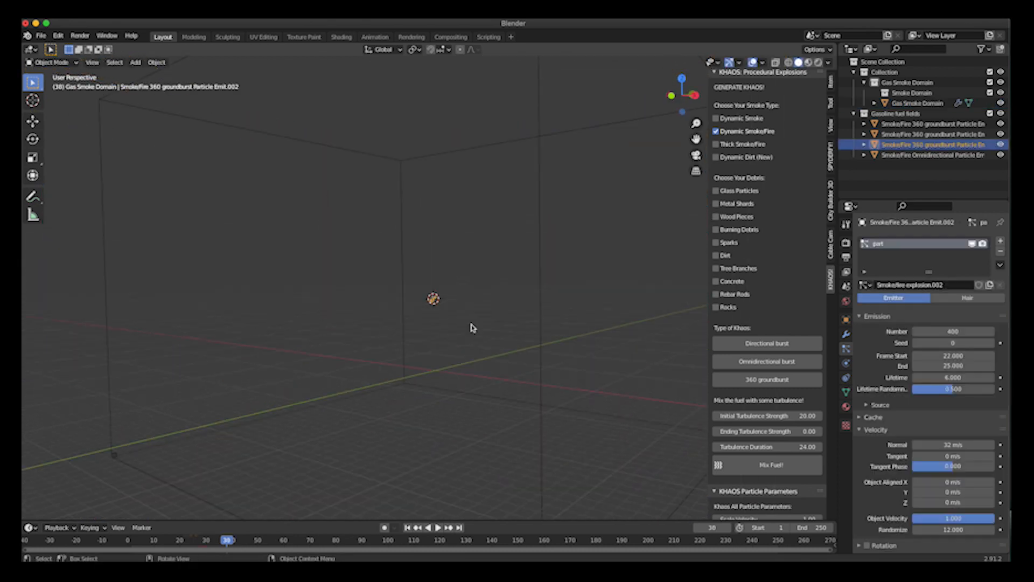
Step: Make the Gasoline fuel fields collection active
middle_drag(471, 327, 473, 325)
click(895, 113)
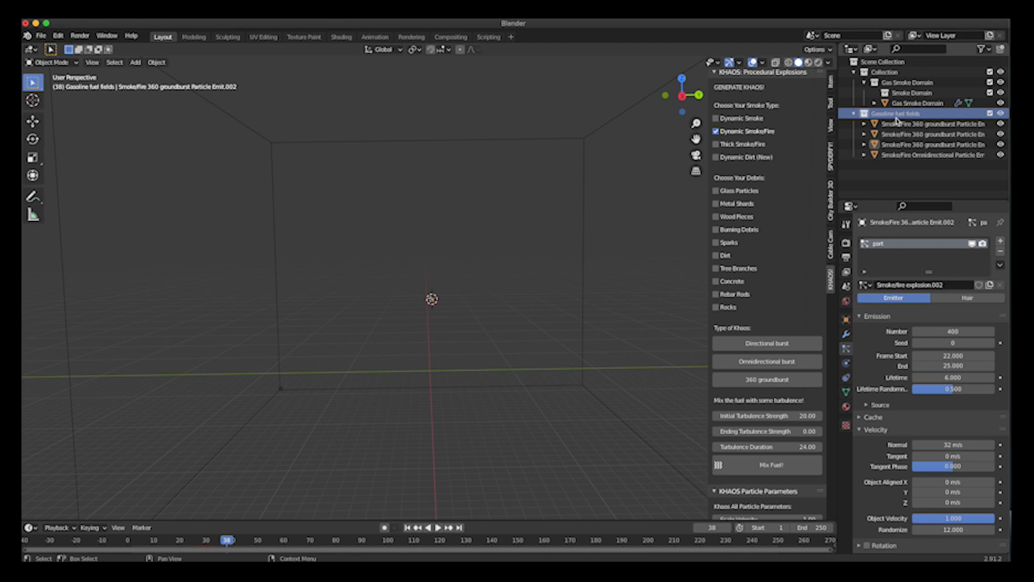
Step: Set the Gas Smoke Domain's fluid Resolution Divisions to 96
click(445, 142)
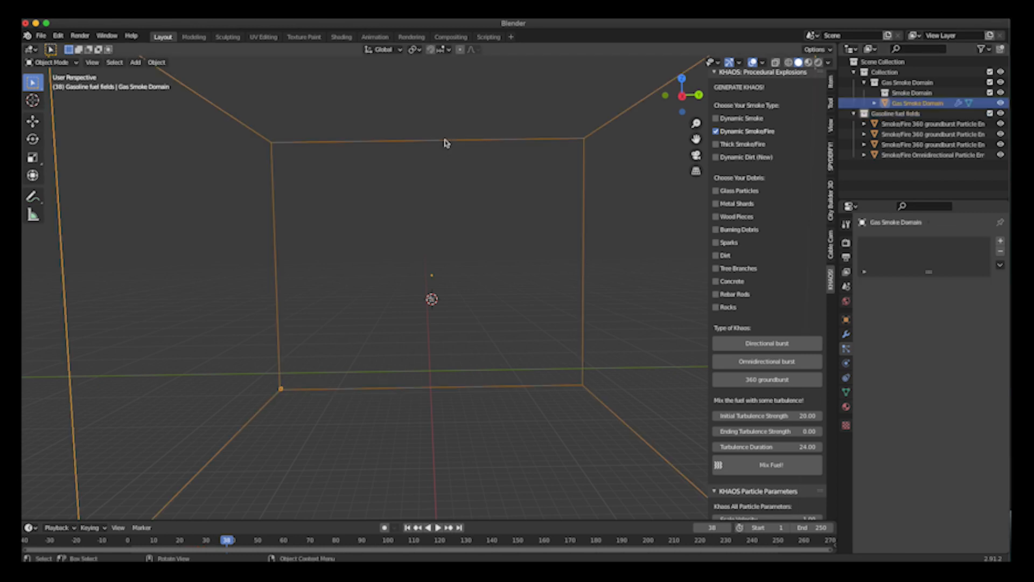
click(846, 363)
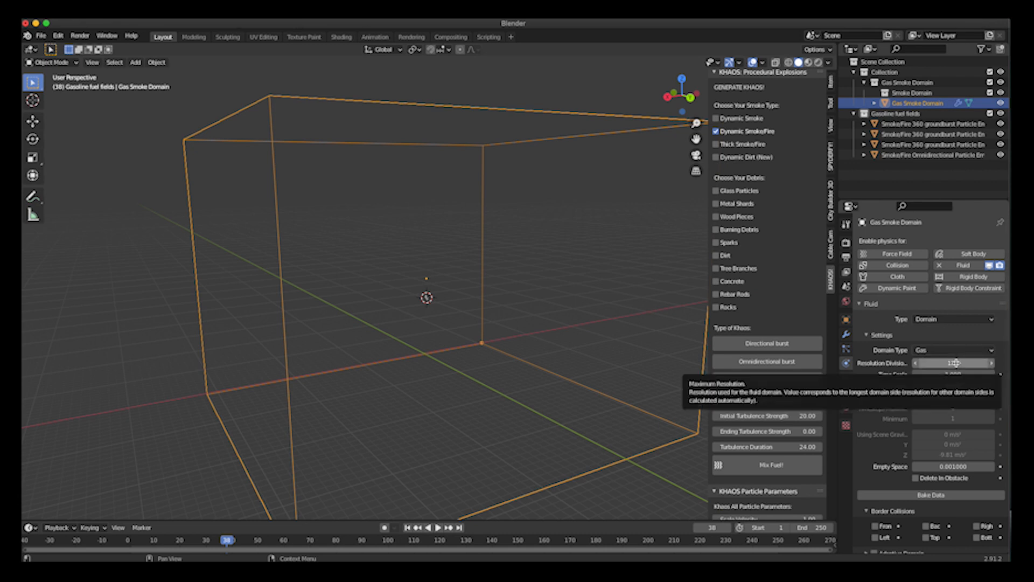
click(953, 363)
text(90)
key(Return)
Step: Expand the domain's Noise settings without enabling them, and set the gas Vorticity to 0.03
scroll(902, 402, down, 10)
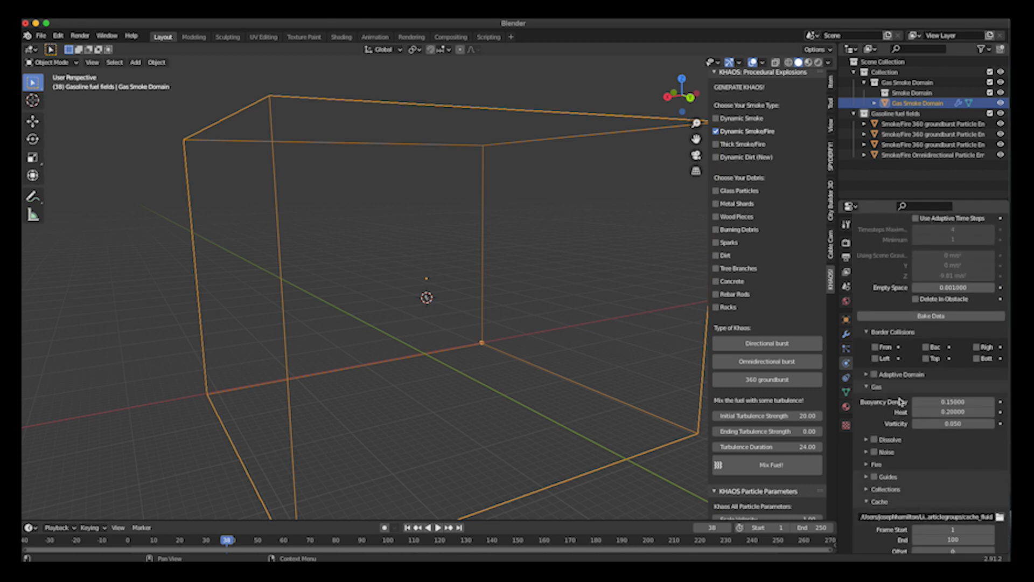
click(887, 380)
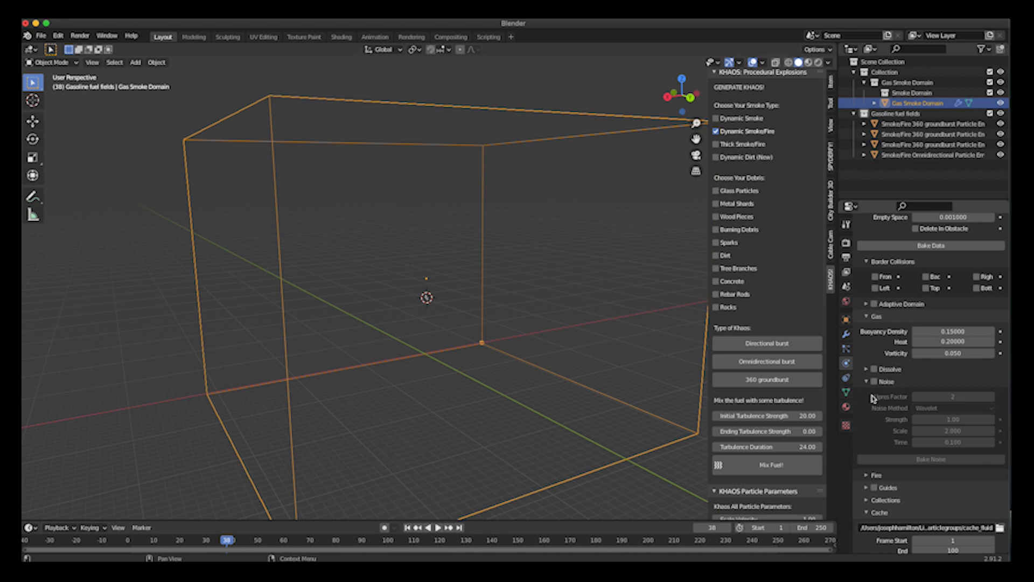
scroll(898, 377, up, 6)
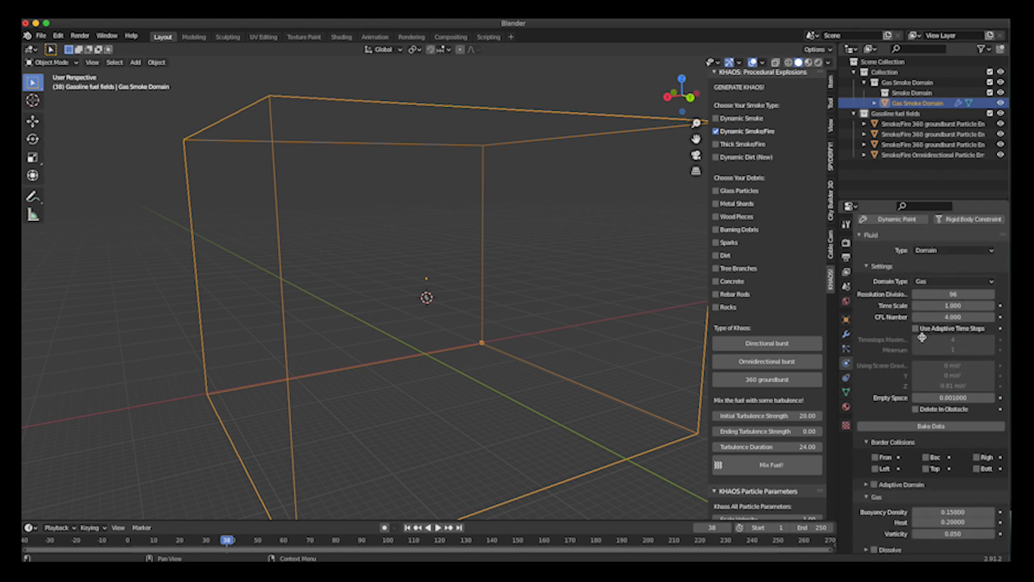
scroll(907, 366, down, 7)
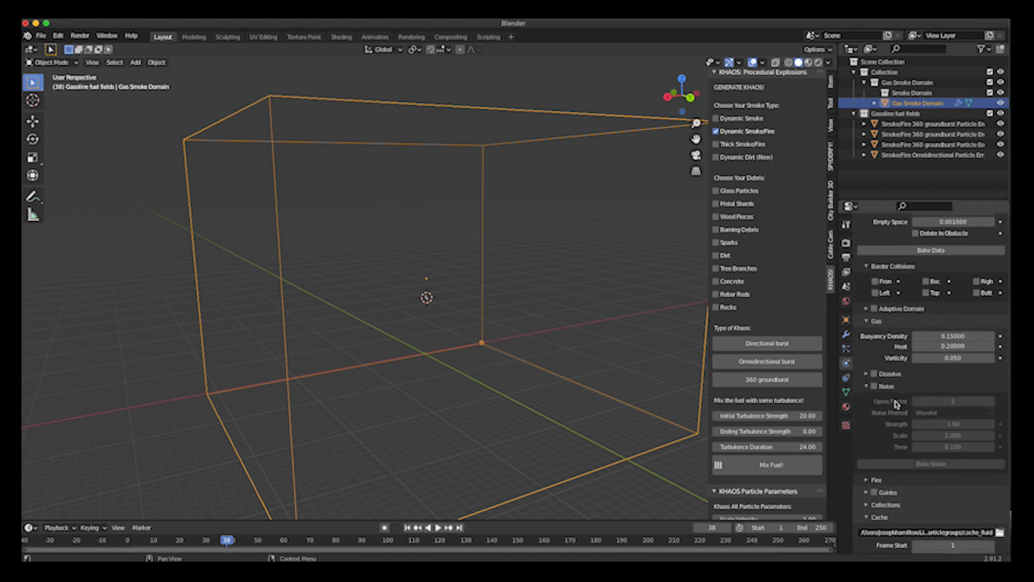
click(947, 339)
text(0.03)
key(Return)
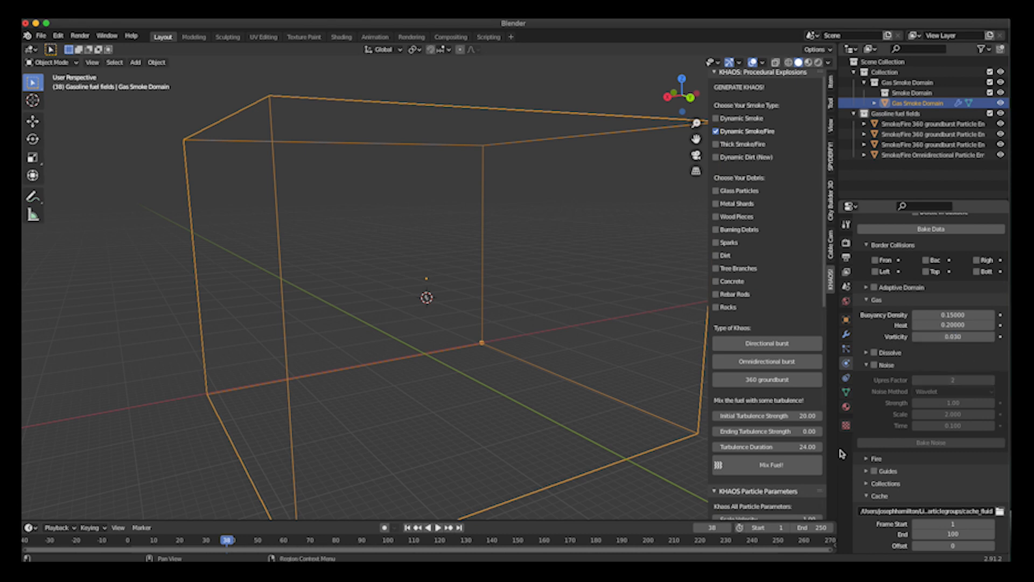
Step: Enable Dissolve for the domain's gas and set its Time to 300
scroll(889, 334, down, 1)
click(865, 330)
click(874, 328)
click(952, 344)
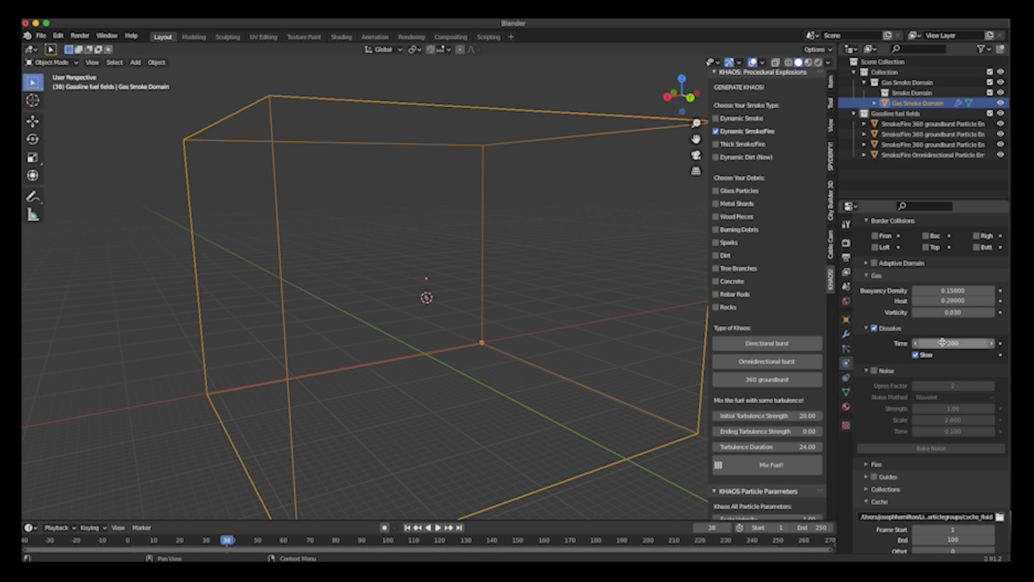
key(Return)
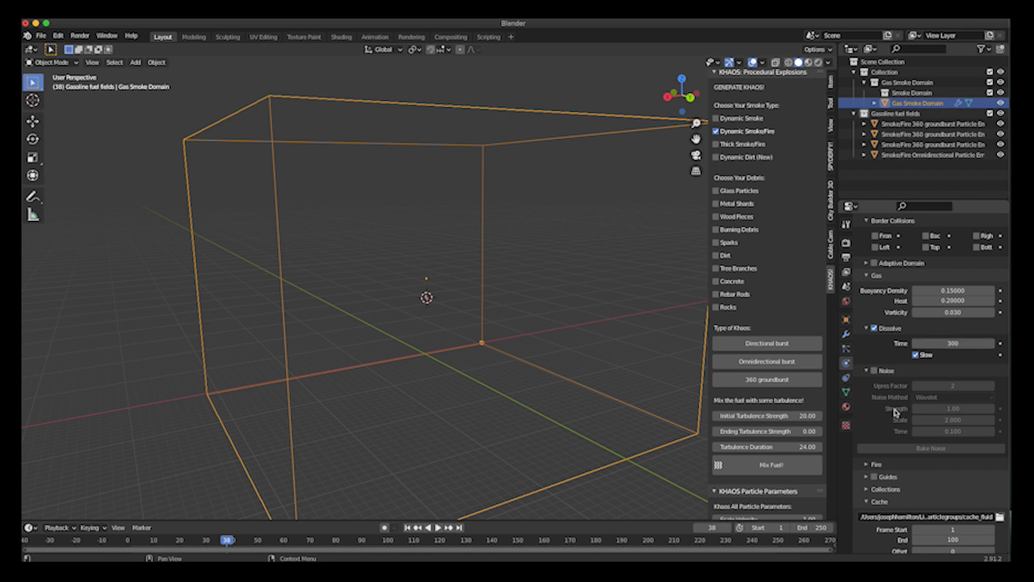
Step: Set the domain's fire Flame Smoke to 2.0 and Reaction Speed to 0.15
scroll(897, 412, down, 3)
click(876, 394)
click(952, 421)
text(3.0)
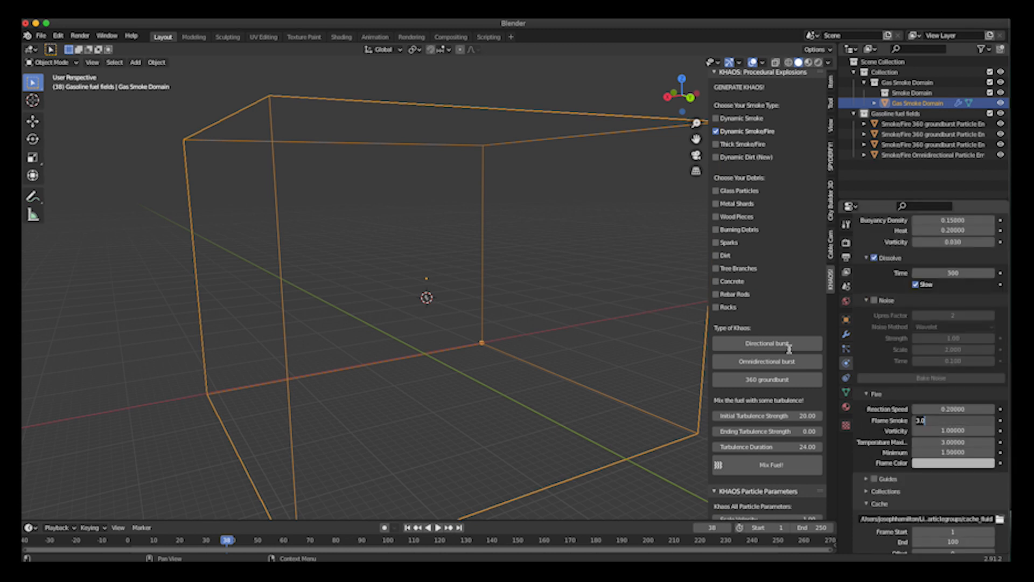
key(Return)
click(953, 409)
key(Return)
Step: Create a folder named Aerial explosioon among the project folders and save the project in it as Aerial explosion
scroll(916, 436, down, 3)
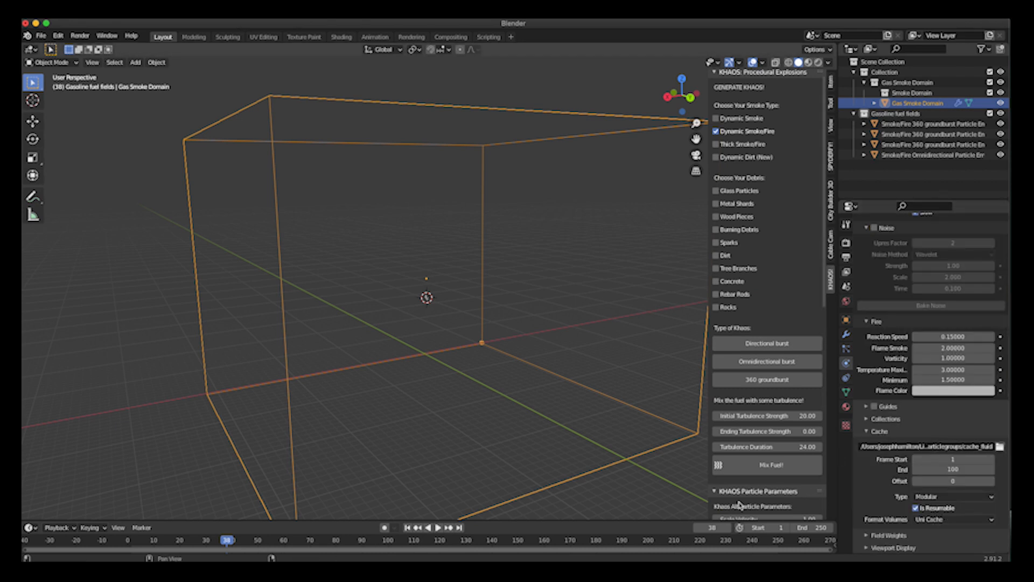
click(44, 37)
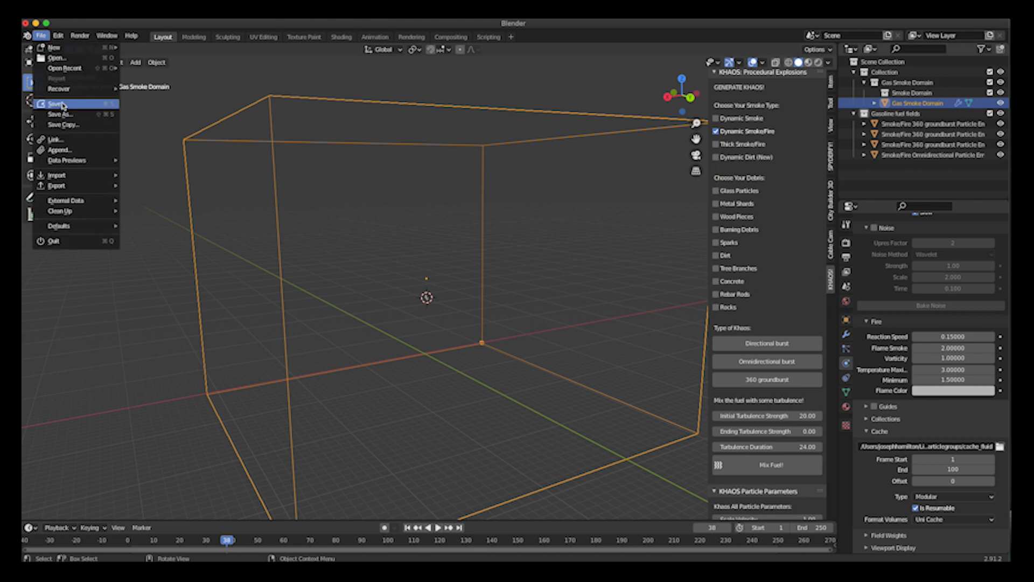
click(58, 113)
click(479, 264)
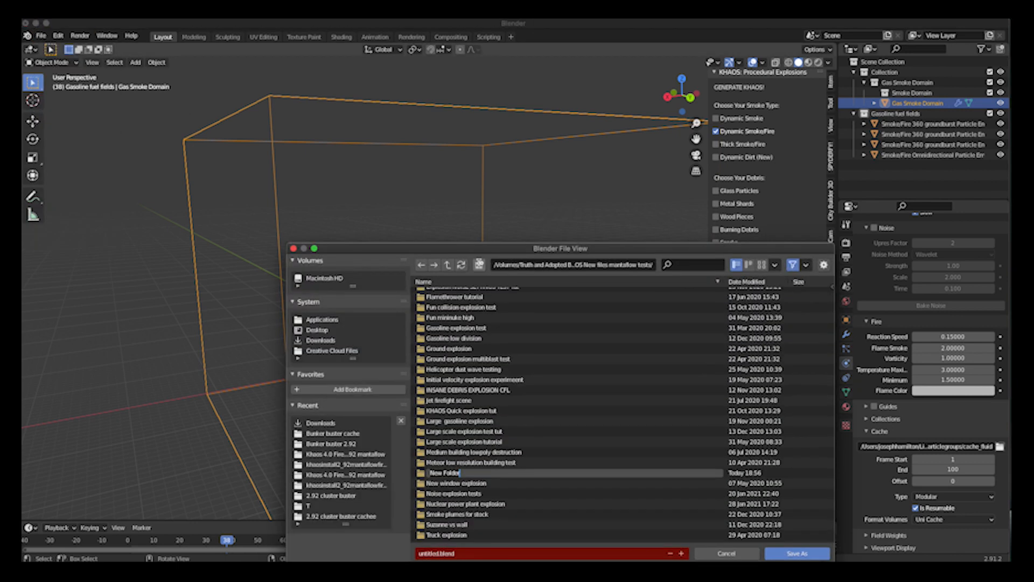
text(Aerial explosion)
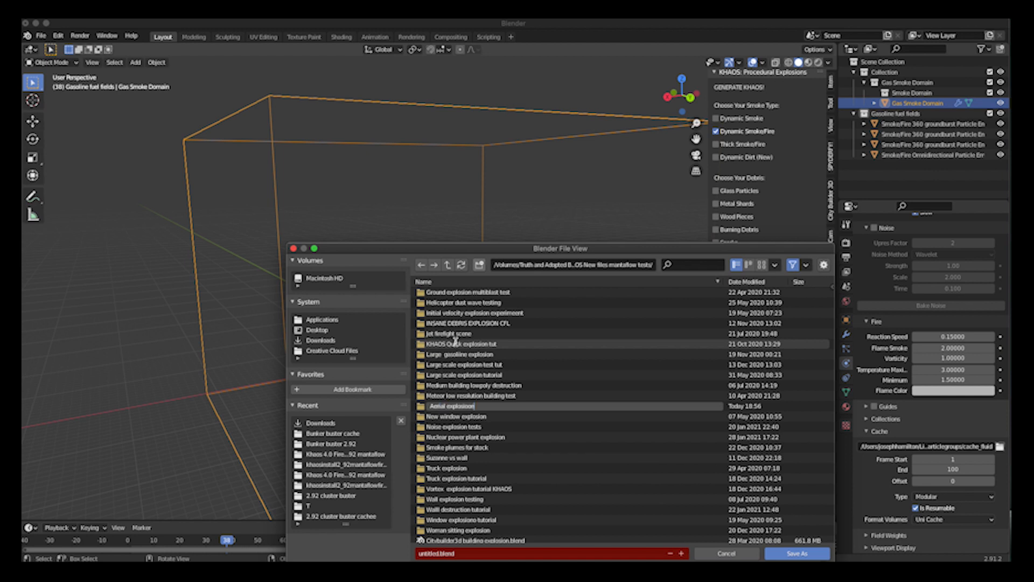
key(Return)
key(Return)
click(437, 553)
text(Aerial explosion)
click(803, 554)
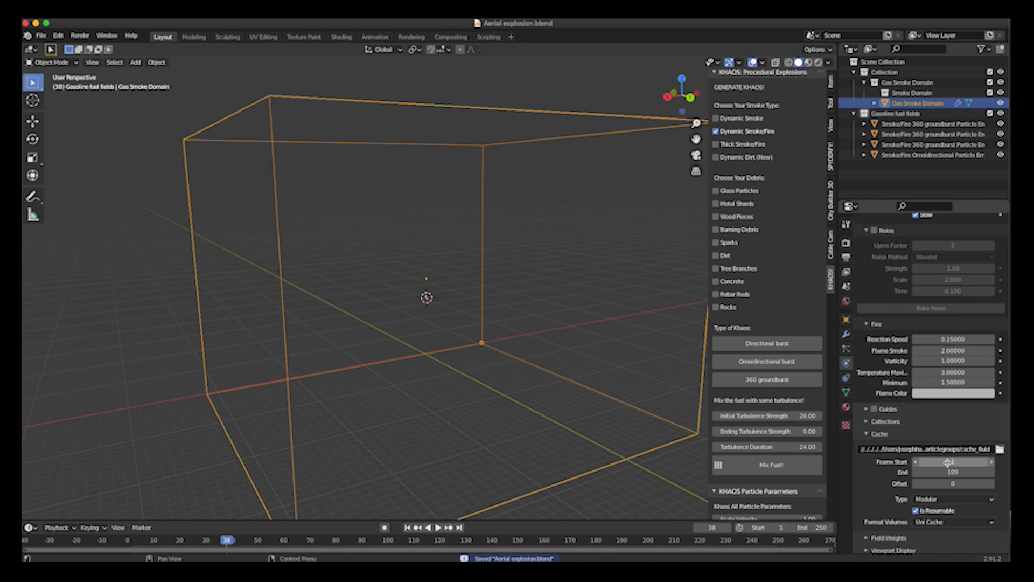
Step: Point the domain's cache to a new folder named Aerial cache gasoline inside the Aerial explosioon folder
click(1000, 449)
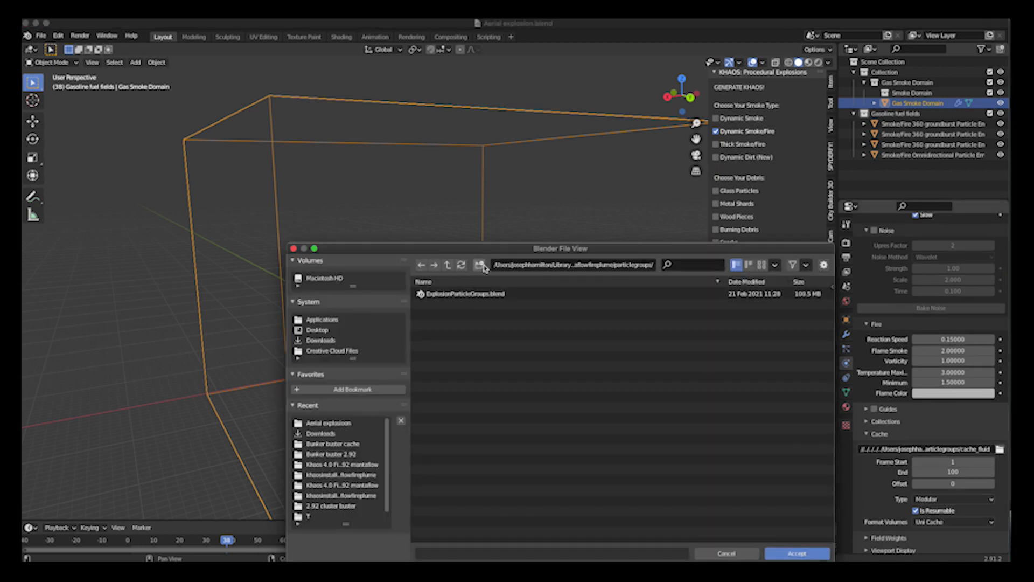
click(311, 425)
double_click(303, 422)
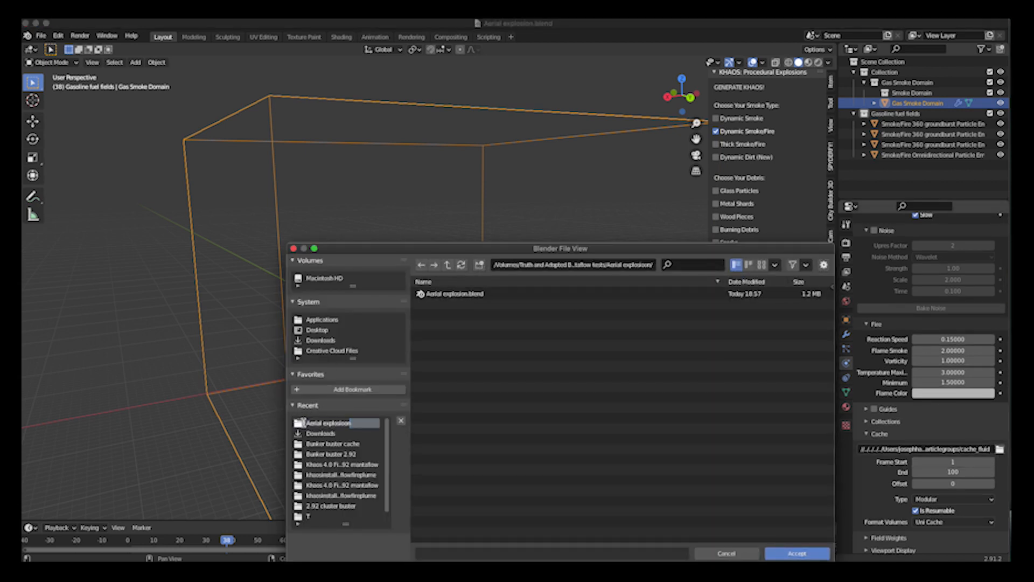
click(479, 264)
text(Aerial cache gasoline)
key(Return)
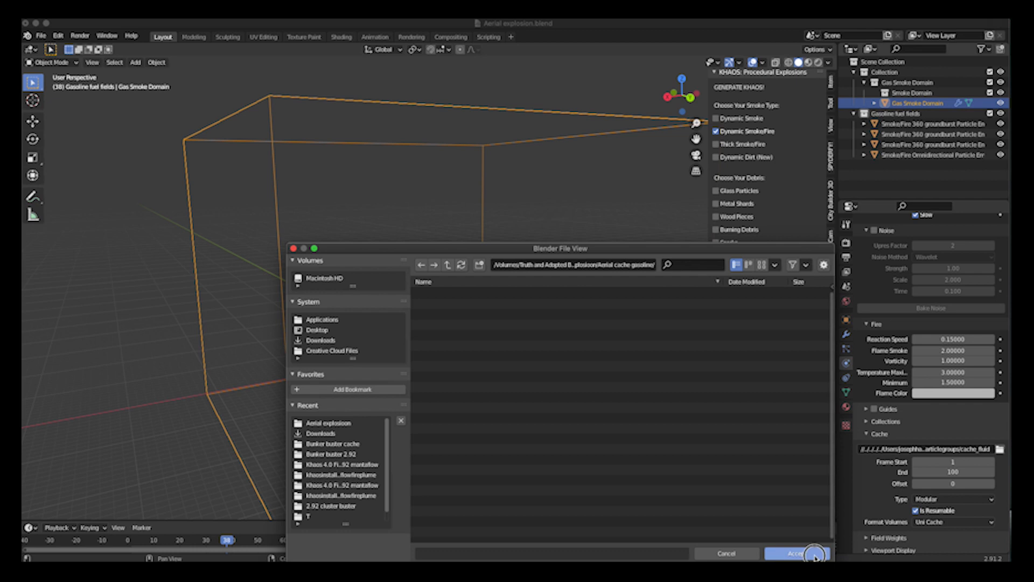
click(798, 553)
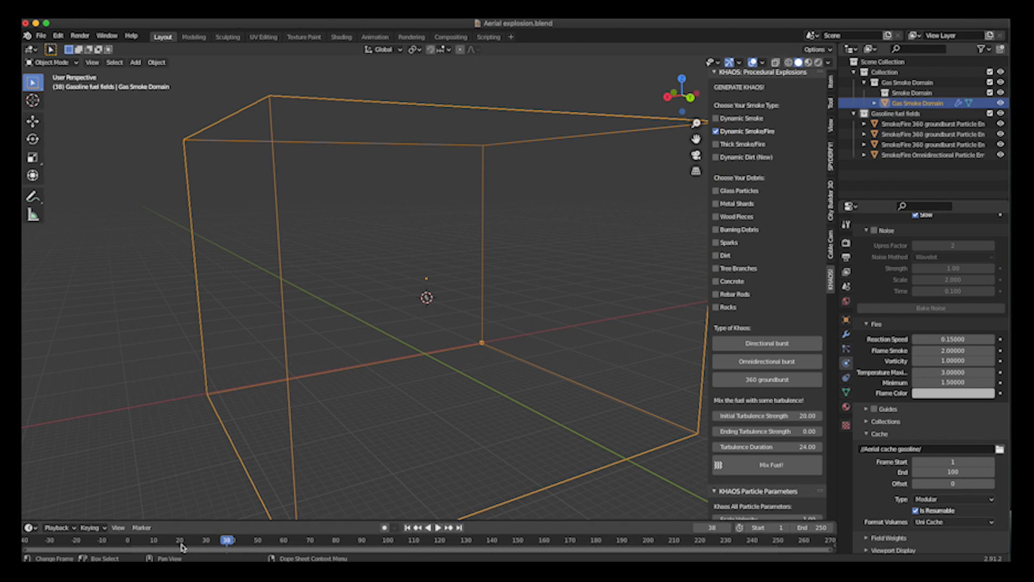
Step: Set the domain cache's end frame to 135 and save the project
click(946, 472)
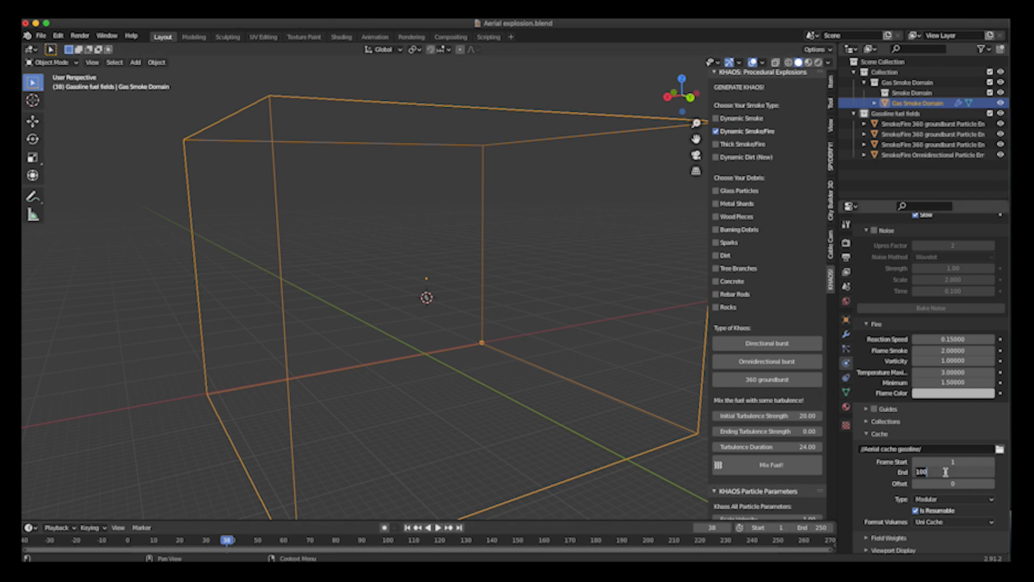
text(135)
key(Return)
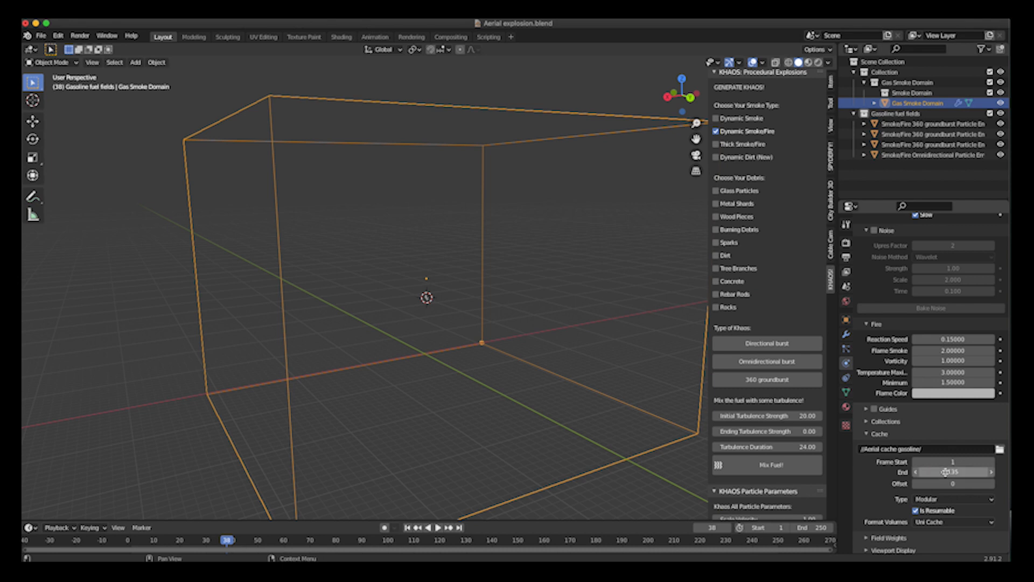
scroll(896, 350, up, 5)
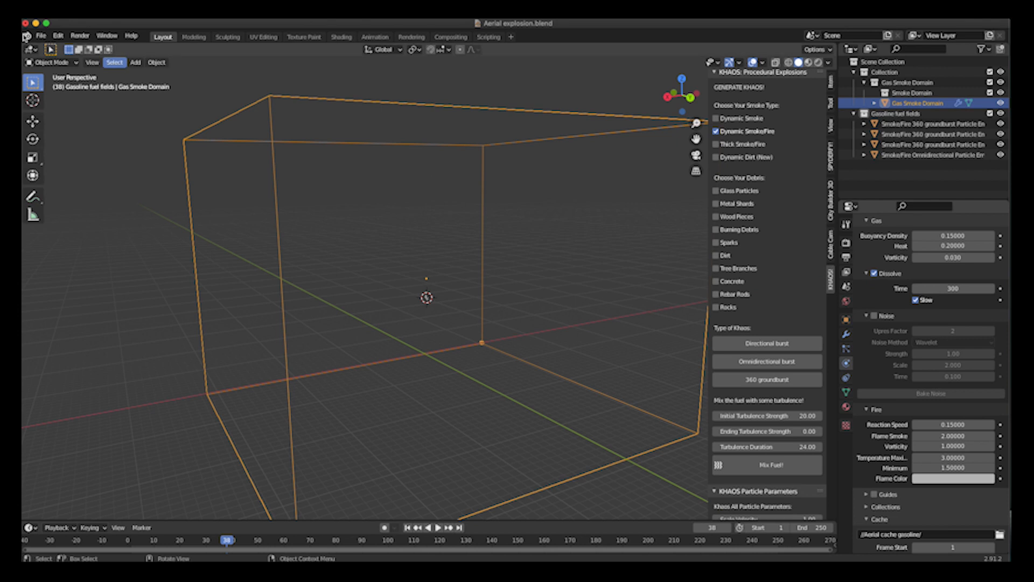
click(41, 36)
click(54, 106)
Step: Bake the gas domain's fluid data
scroll(935, 301, up, 10)
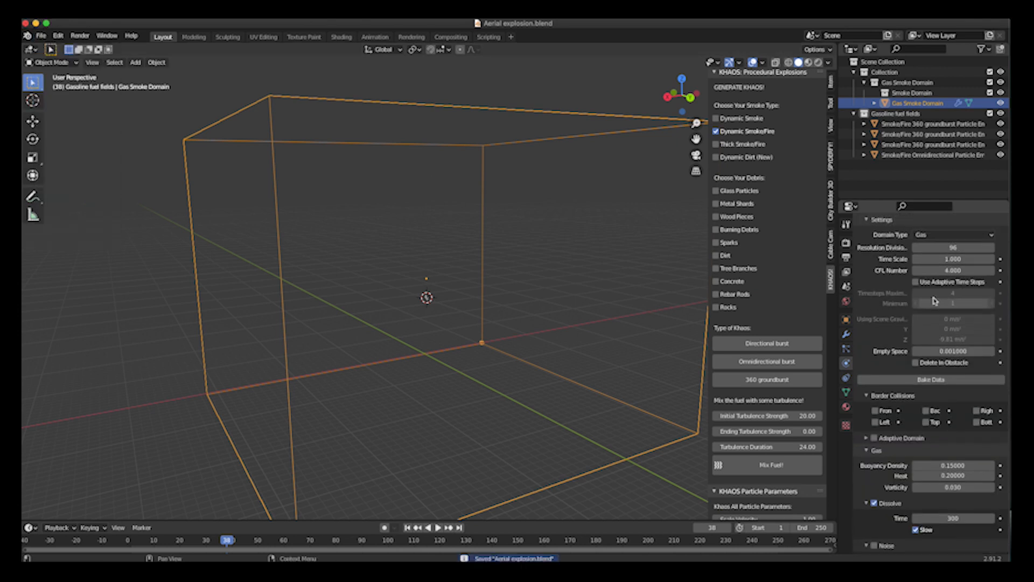
scroll(935, 300, up, 4)
click(938, 447)
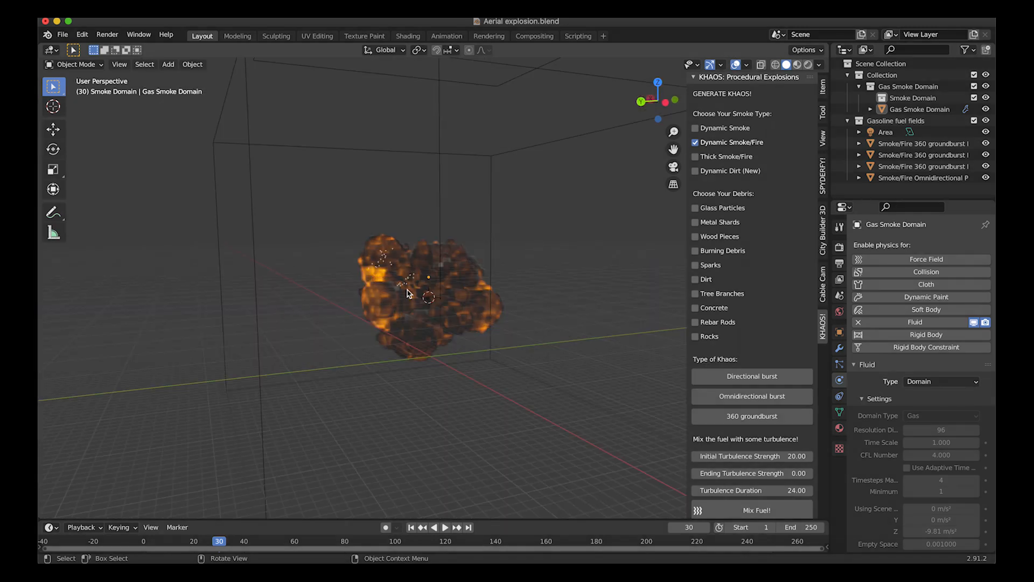
Step: Rearrange the workspace with wider properties and no KHAOS sidebar, and frame the baked explosion from the side
scroll(314, 308, right, 10)
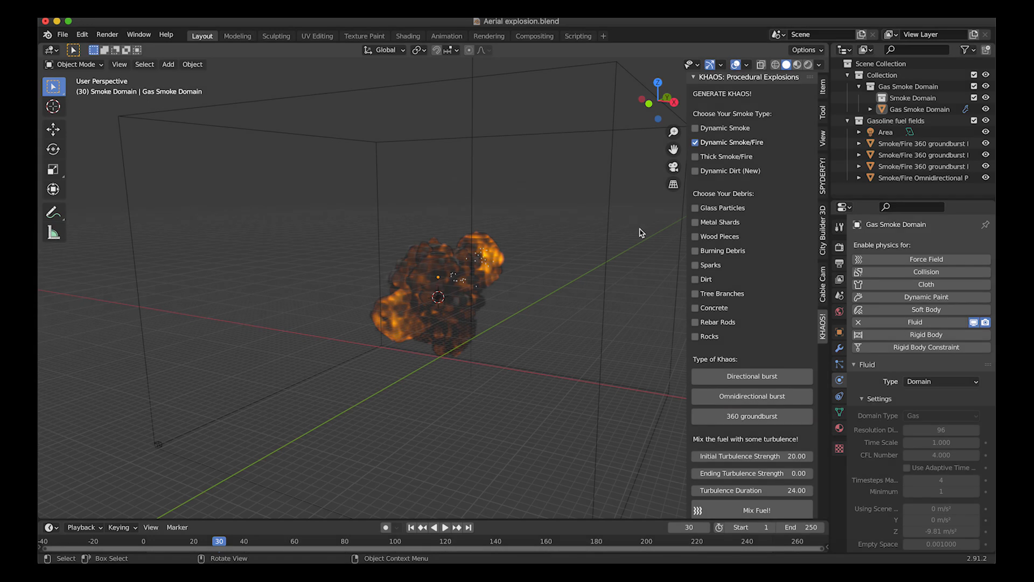
drag(830, 376, 787, 365)
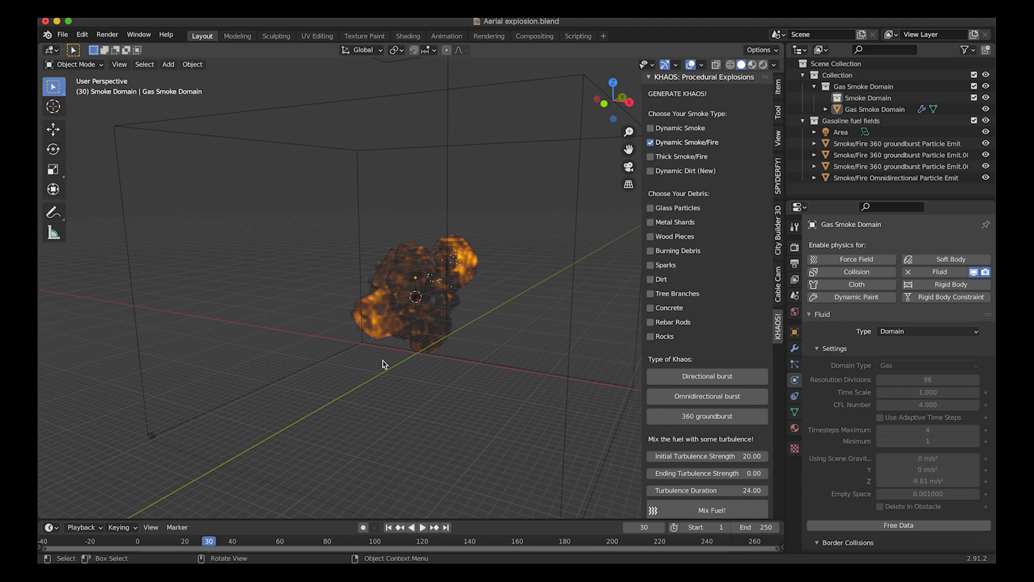
key(KP_3)
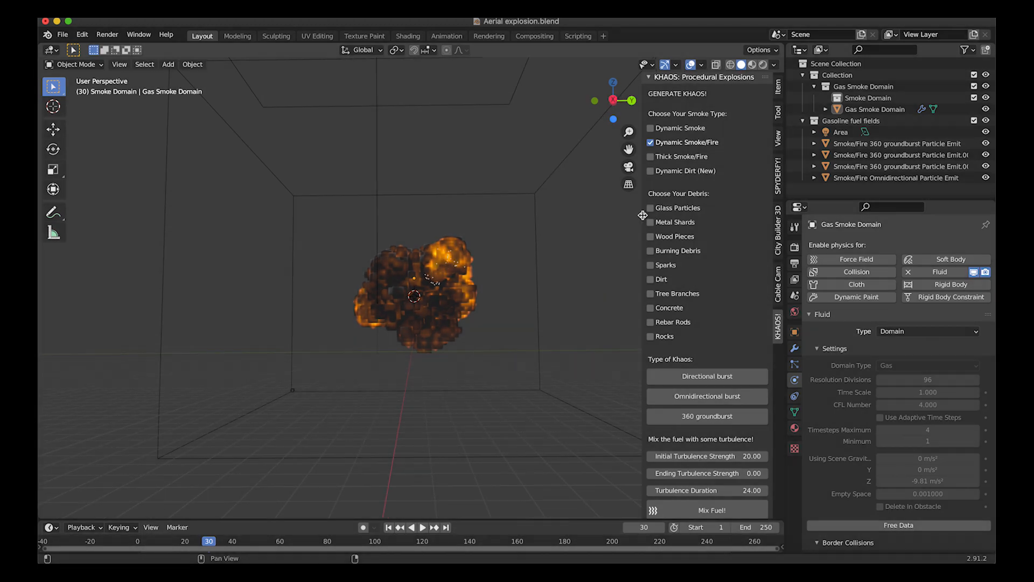
drag(645, 214, 784, 215)
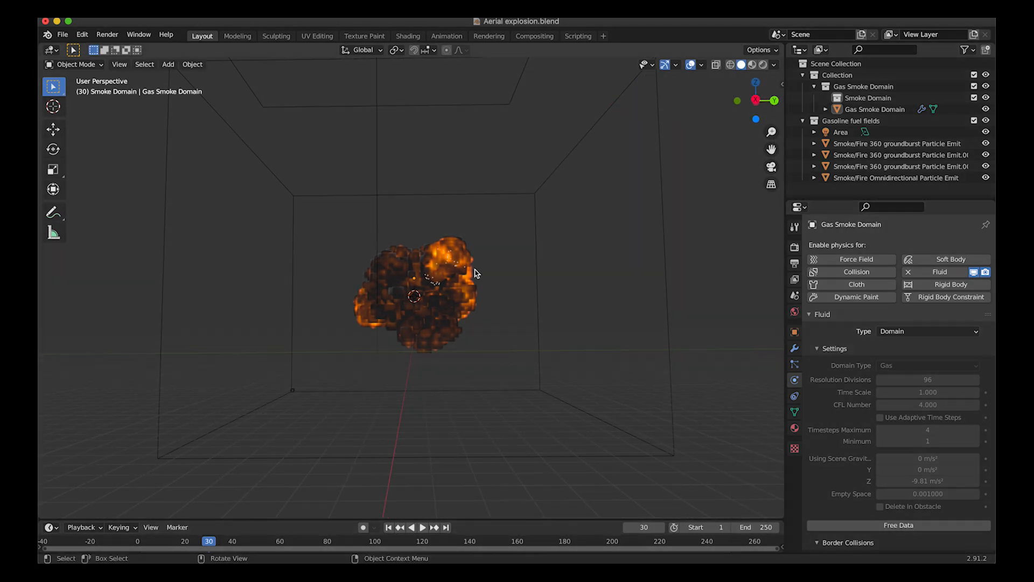
shift+middle_drag(438, 276, 433, 287)
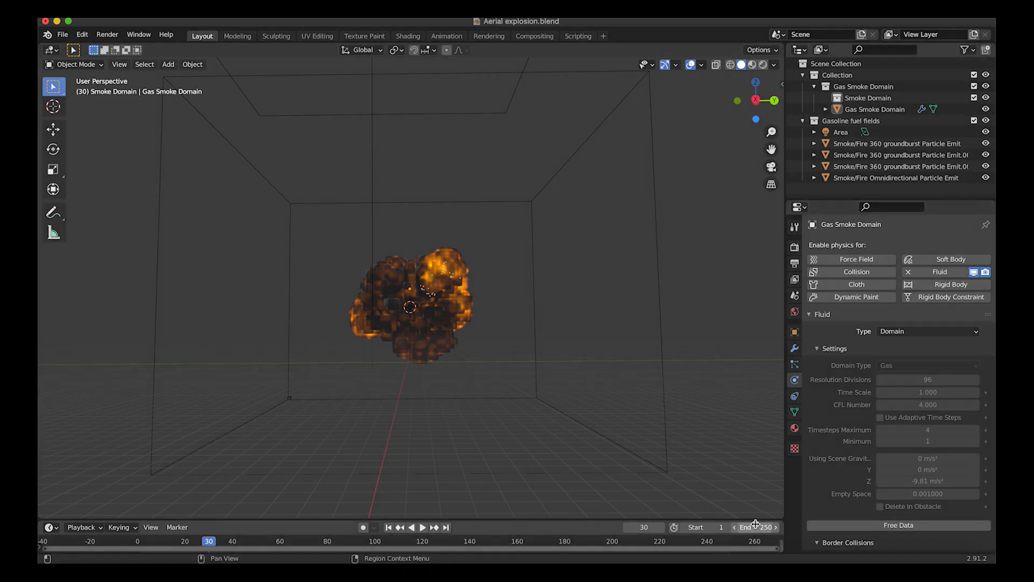
Step: Set the scene's end frame to 135 and the output resolution percentage to 65%
click(752, 528)
text(135)
key(Return)
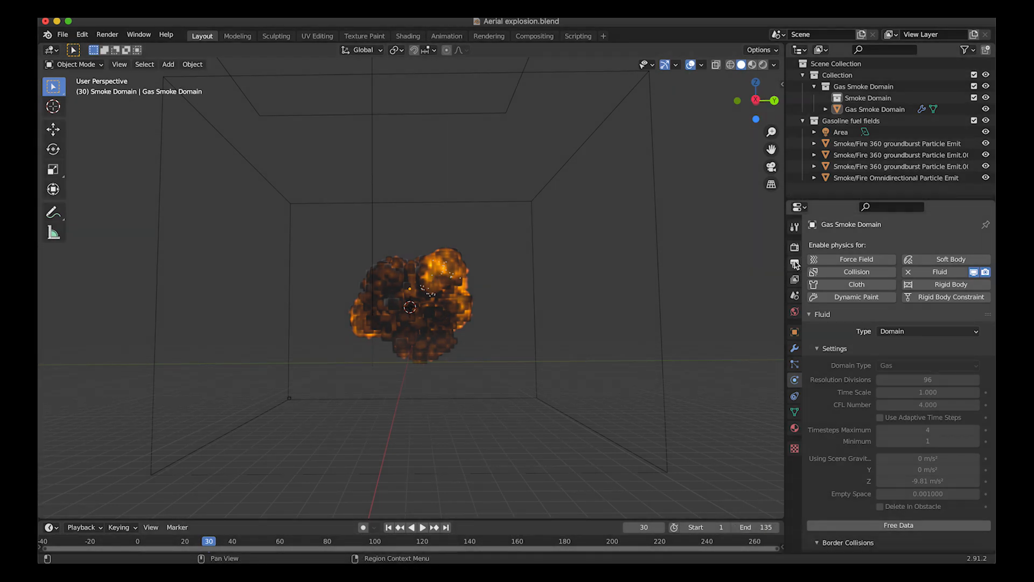
click(794, 263)
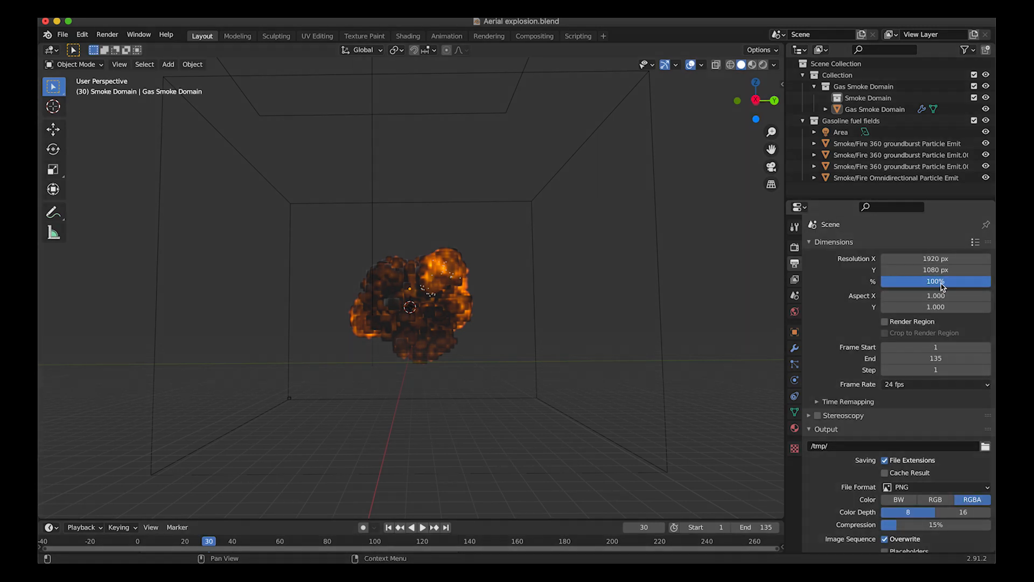
click(942, 282)
text(65)
key(Return)
Step: Run a viewport render of the explosion animation, and close the render window
click(119, 66)
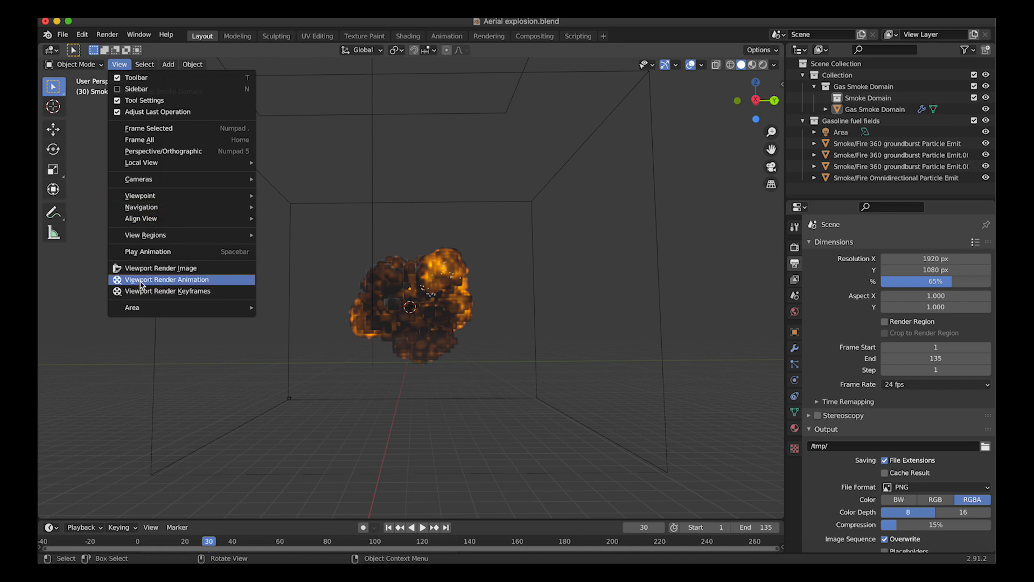
click(143, 285)
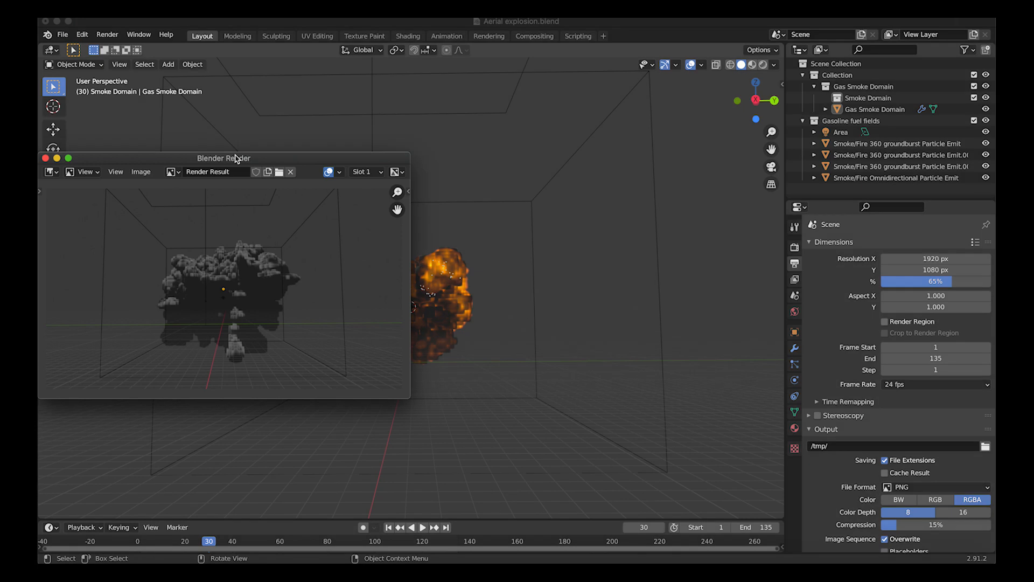
drag(236, 158, 442, 157)
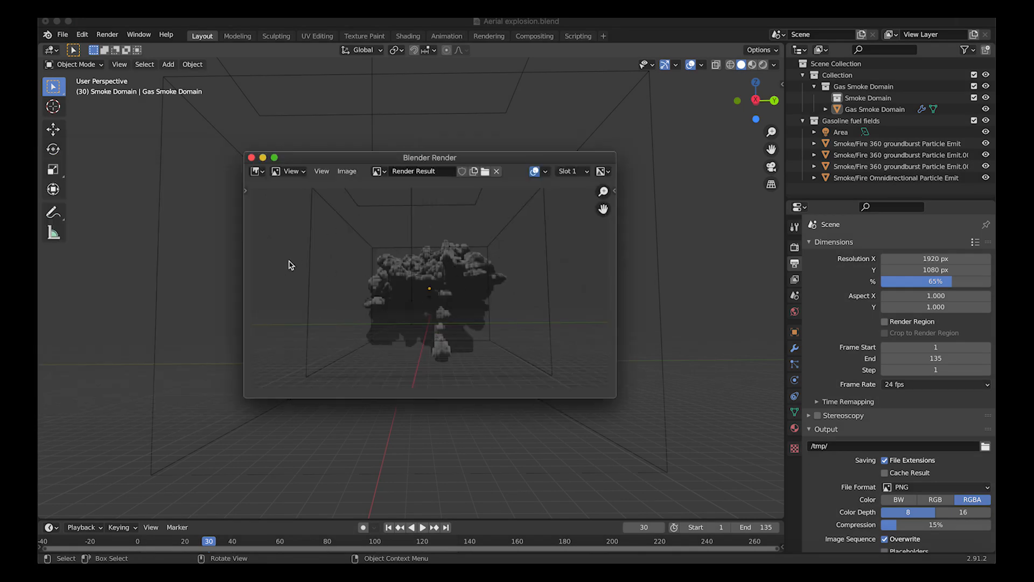
click(251, 157)
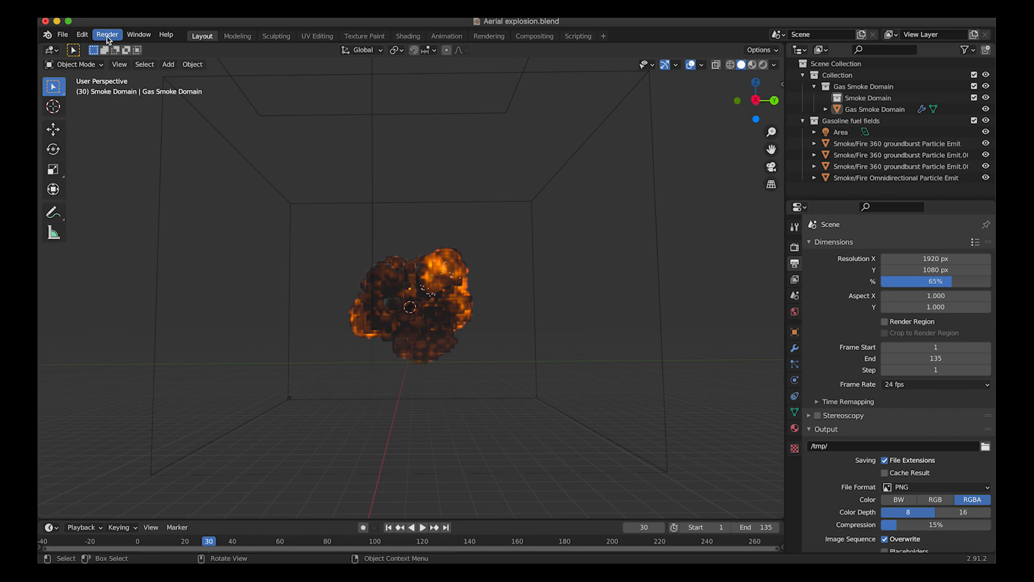
Step: Rerun the viewport render of the explosion animation, then close the render window
click(107, 34)
click(140, 105)
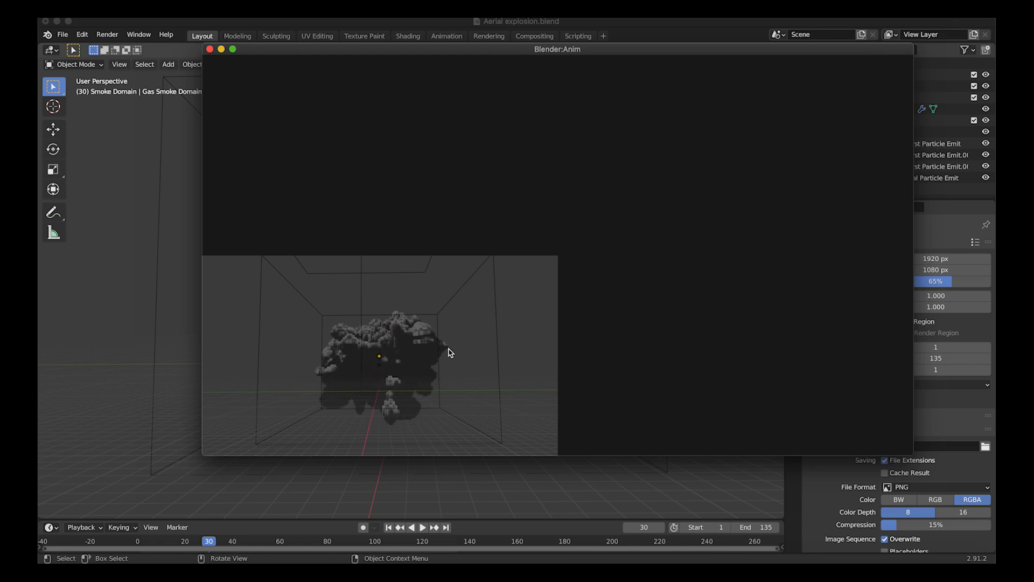
click(210, 49)
scroll(382, 378, right, 10)
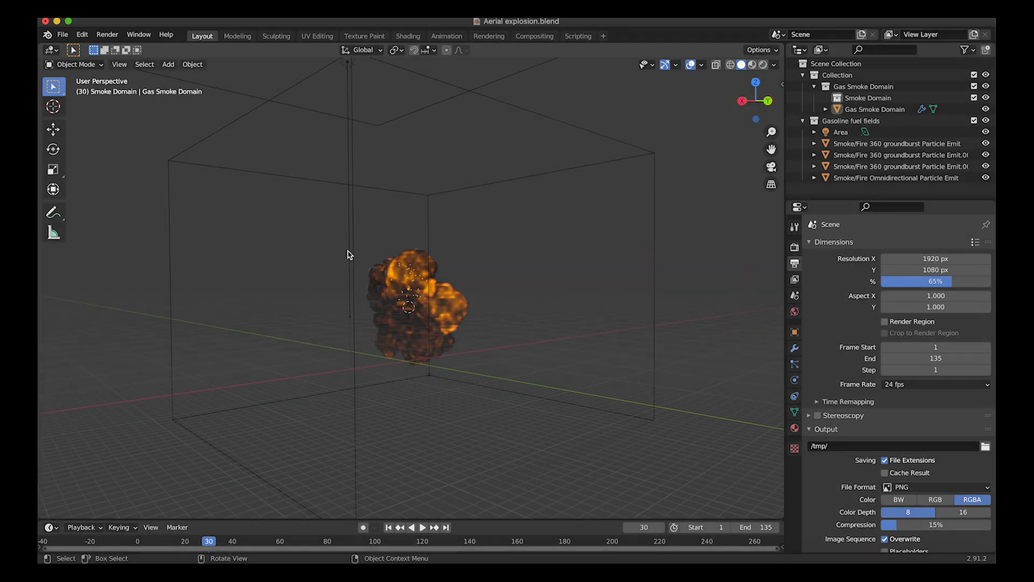
middle_drag(347, 254, 475, 281)
scroll(561, 247, left, 3)
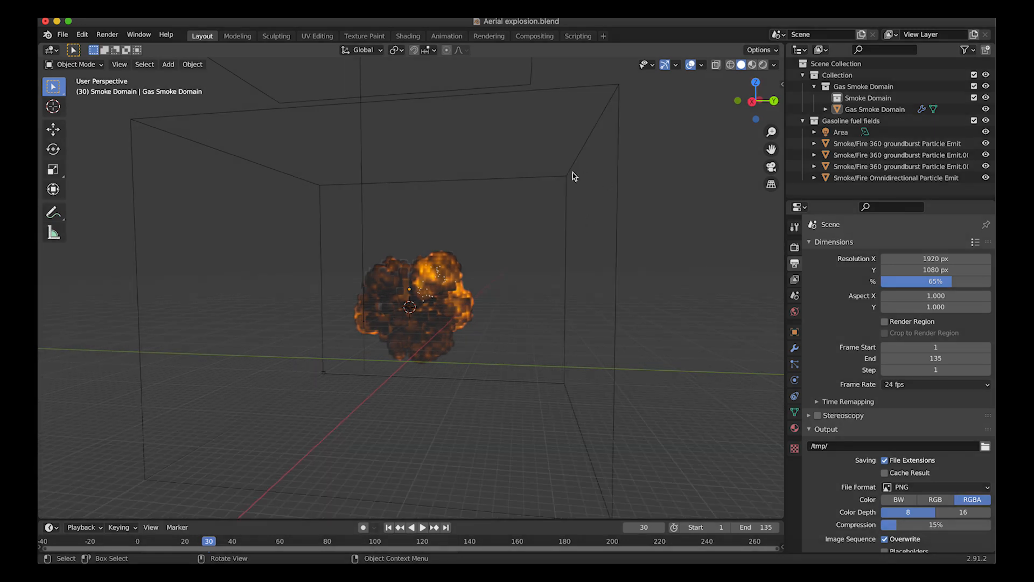
Step: Select the gas smoke domain and save the blend file
click(573, 171)
click(62, 34)
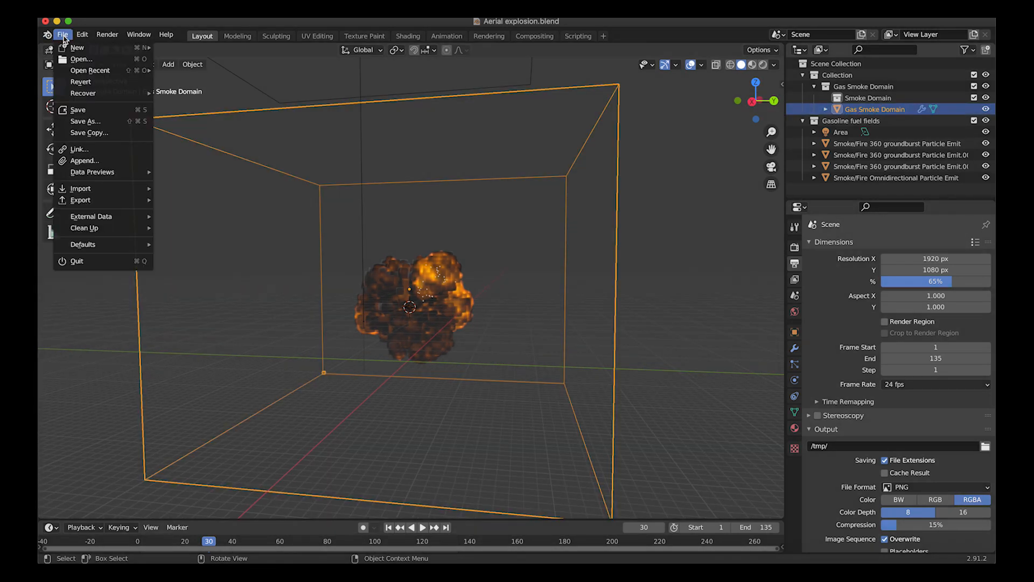
click(83, 115)
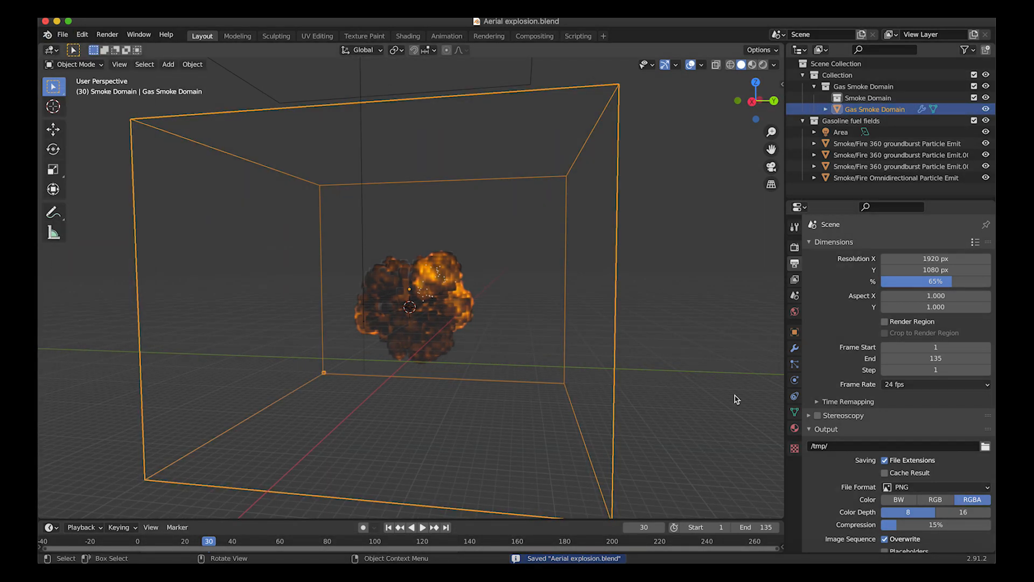
Step: Enable noise on the gas smoke domain with an upres factor of 5, and bake the noise
click(795, 380)
scroll(874, 366, down, 15)
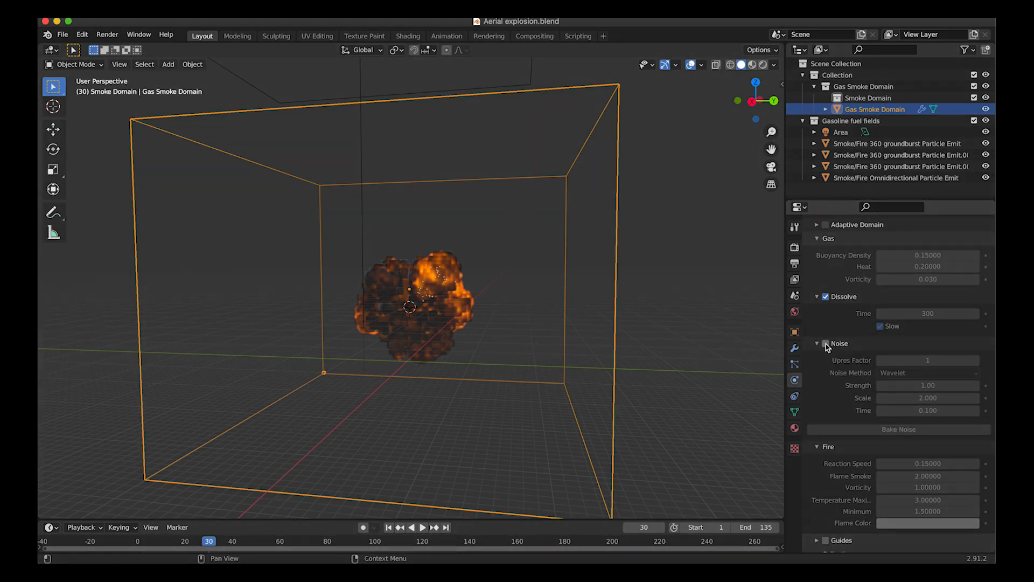
click(826, 344)
scroll(397, 271, up, 10)
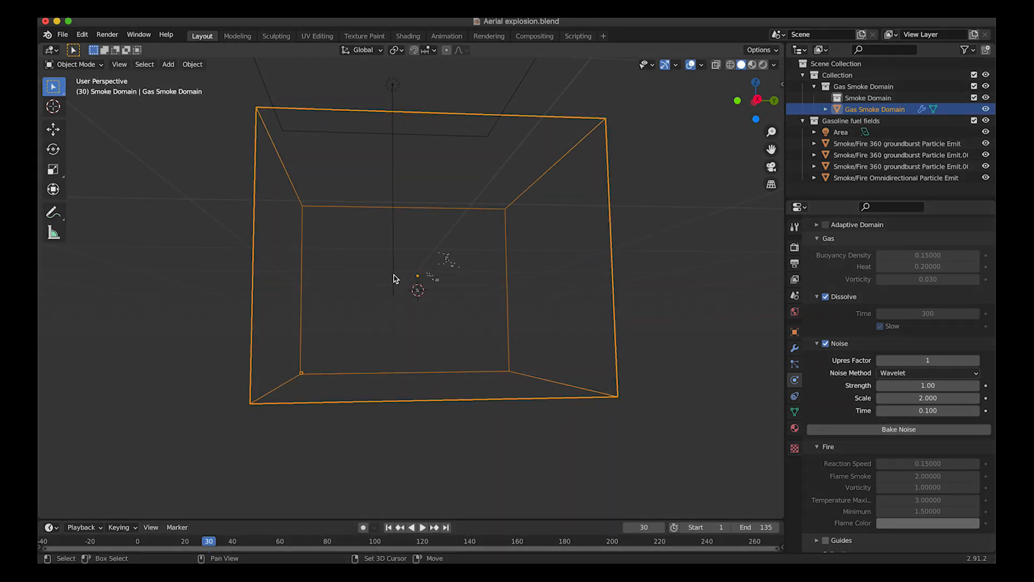
shift+middle_drag(395, 276, 394, 278)
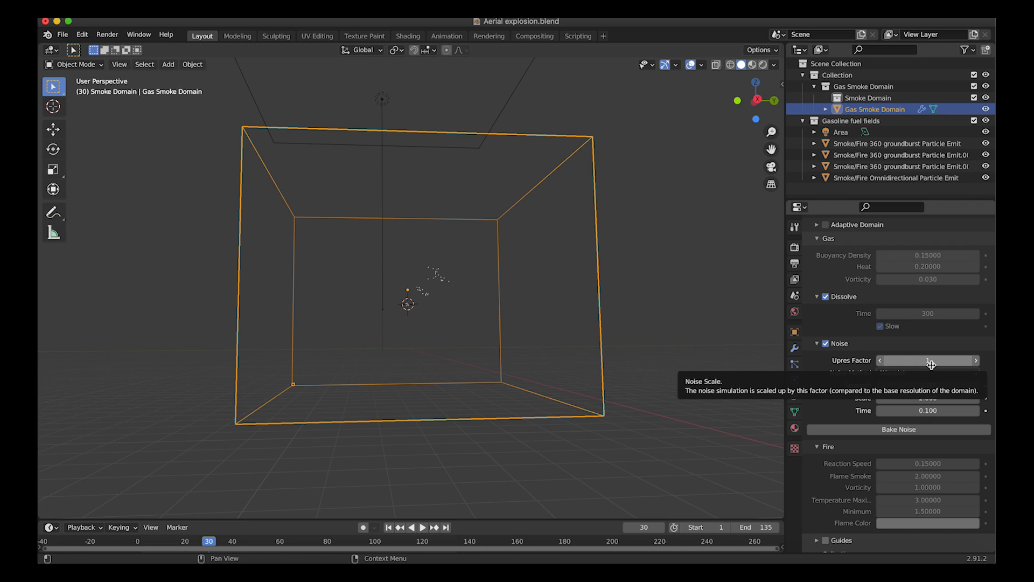
click(931, 364)
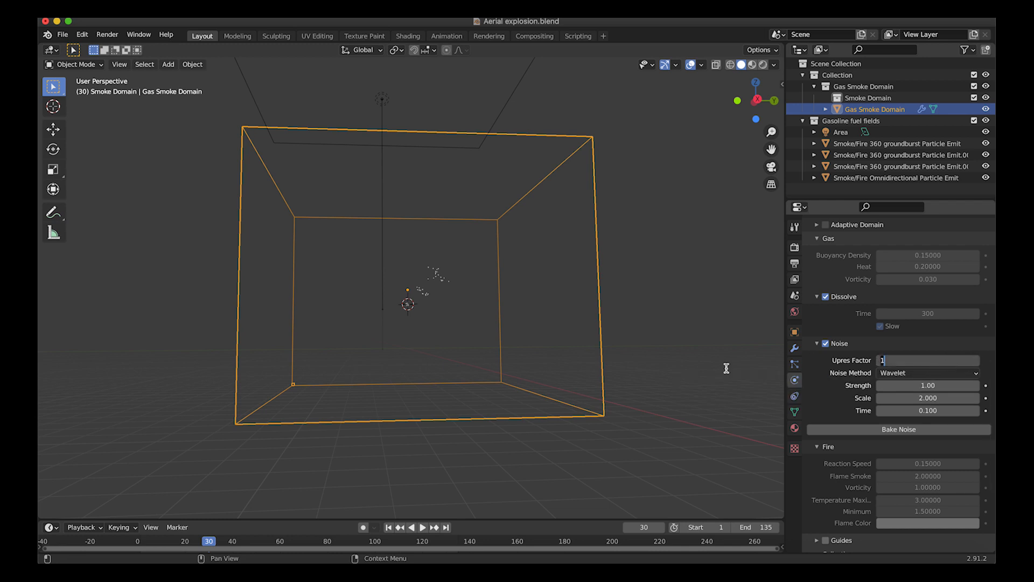
text(5)
key(Return)
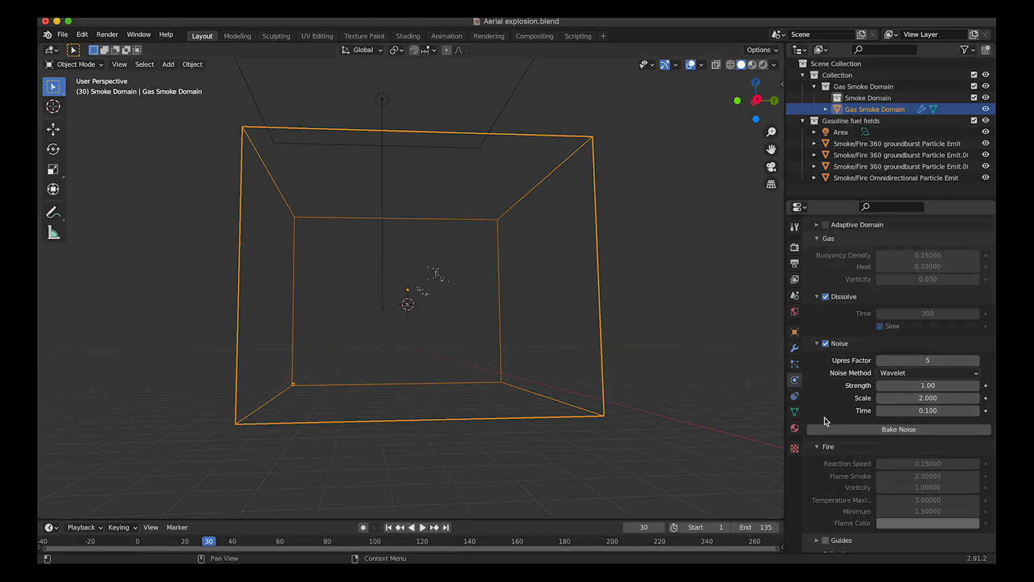
click(884, 430)
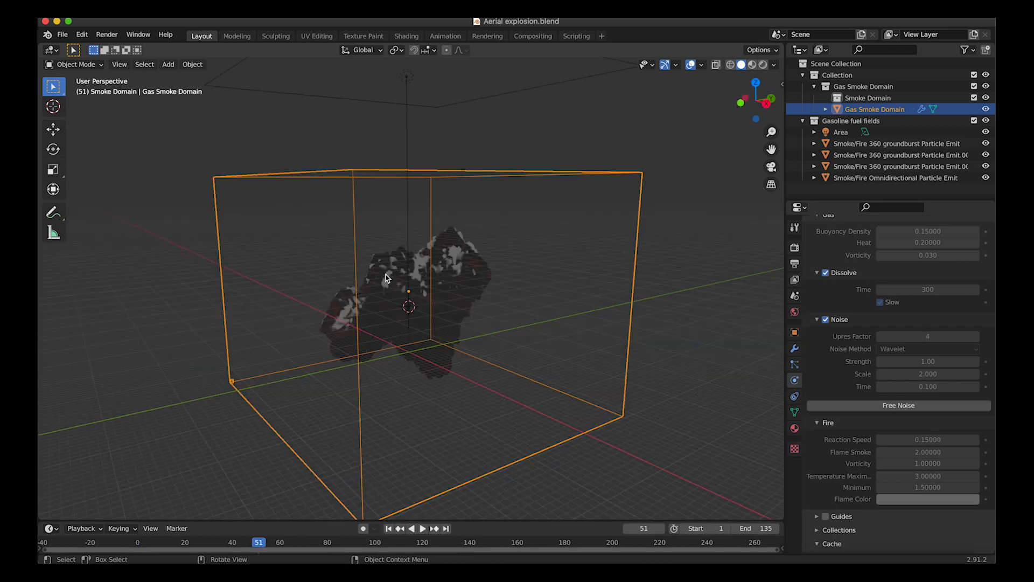
Step: Inspect the noise-baked explosion from several sides, then go to frame 24 with the KHAOS options shown again
scroll(334, 323, right, 10)
scroll(334, 323, right, 10)
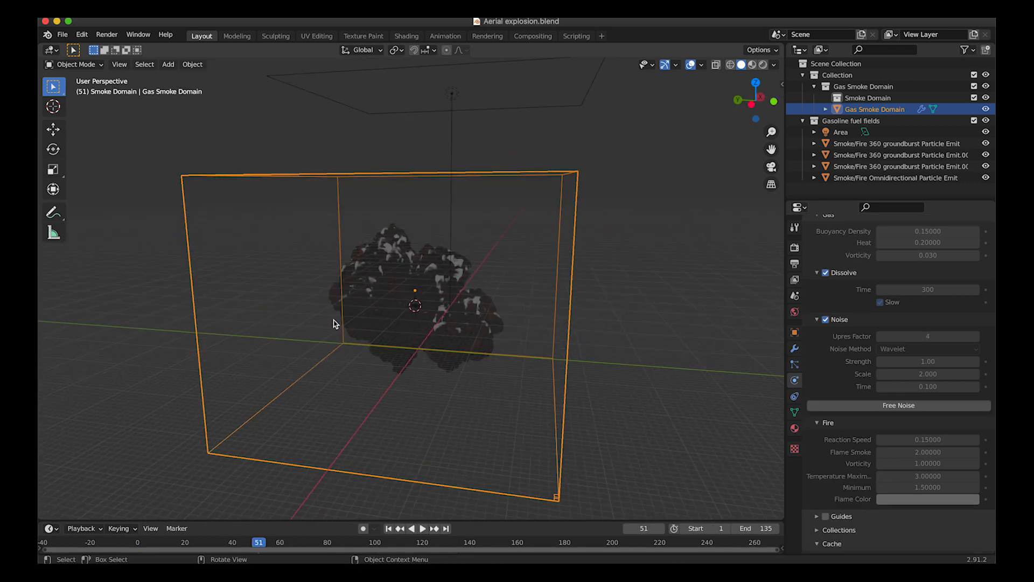
scroll(334, 323, right, 10)
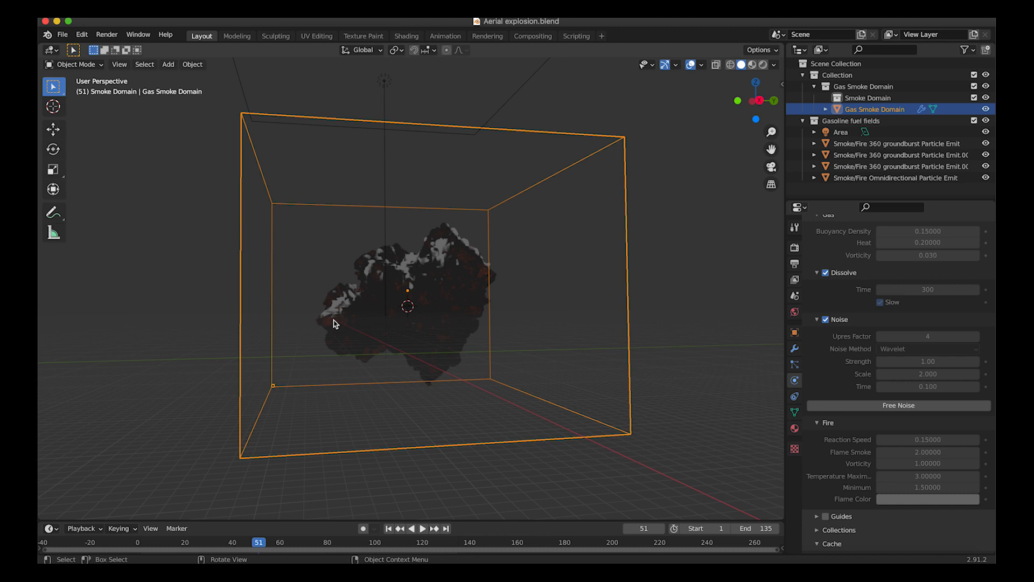
middle_drag(449, 294, 402, 299)
click(781, 82)
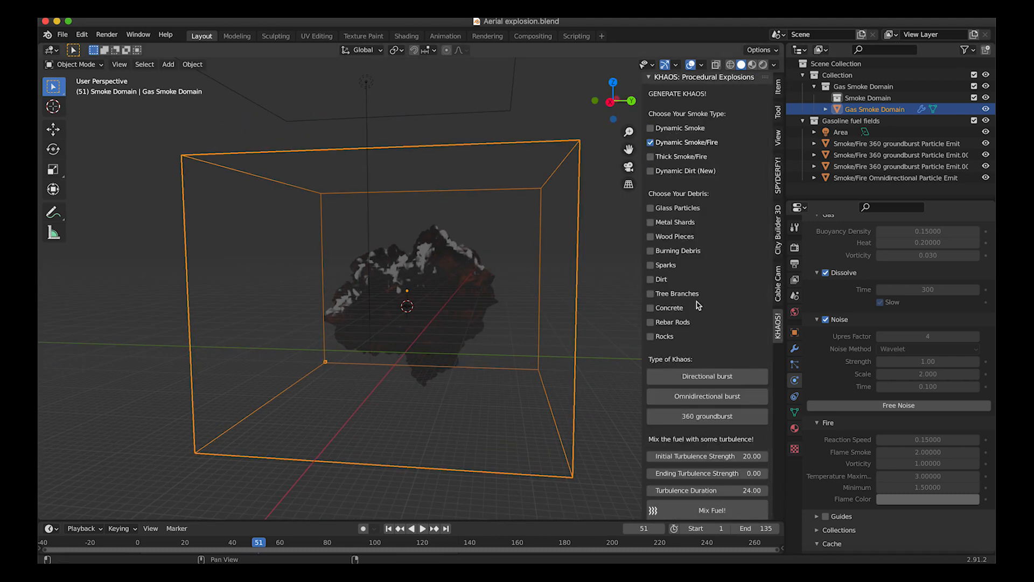
scroll(700, 305, down, 6)
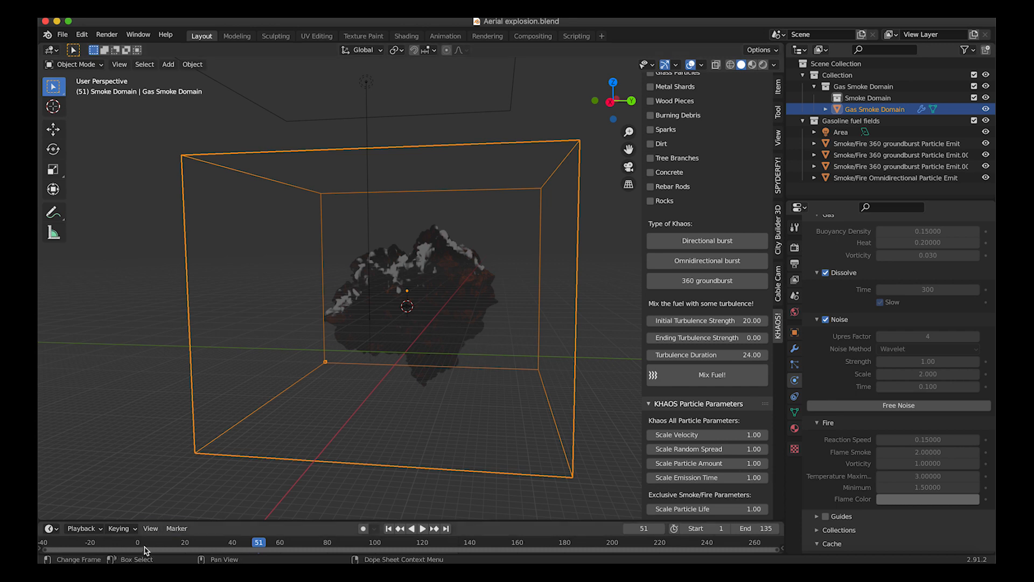
drag(185, 547, 194, 545)
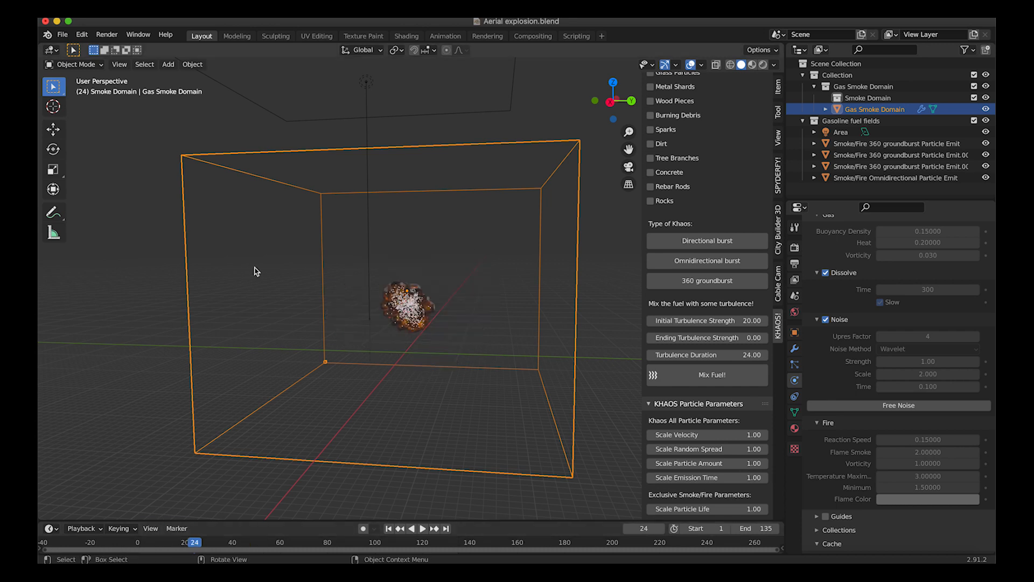
Step: Set the KHAOS smoke velocity parameters, Initial Starting Velocity and Initial Ending Velocity, to 3
scroll(742, 375, down, 9)
scroll(741, 375, down, 1)
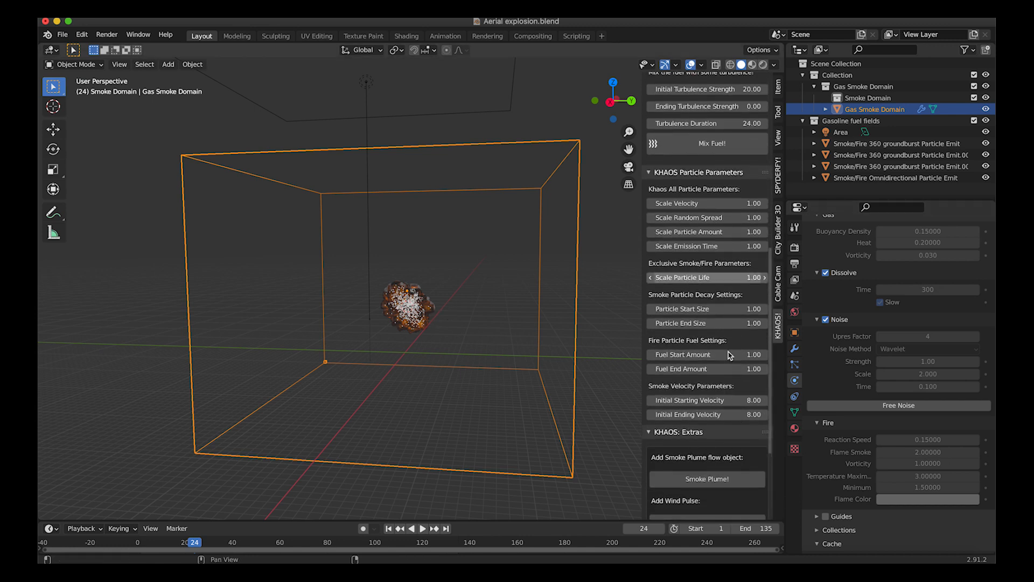
click(723, 401)
text(3)
key(Return)
Step: Generate an Omnidirectional burst with Dynamic Smoke/Fire and select its particle emitter
middle_drag(410, 372, 399, 322)
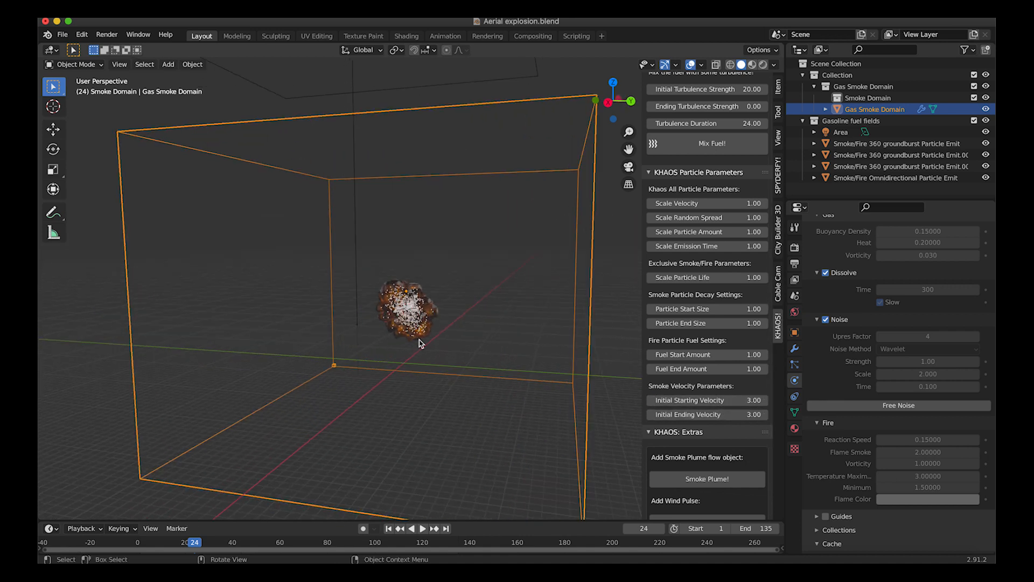
scroll(689, 231, up, 15)
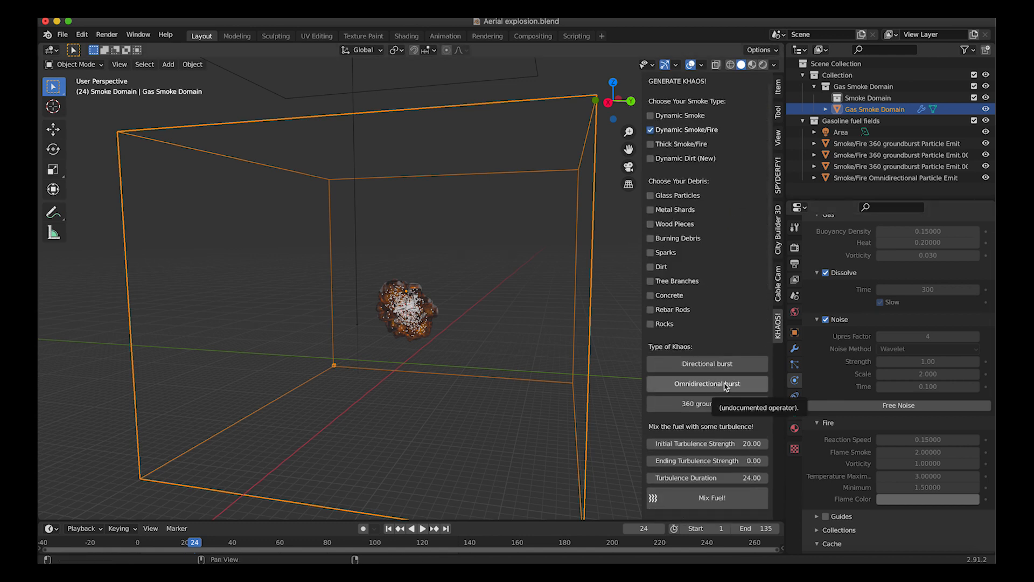
click(725, 385)
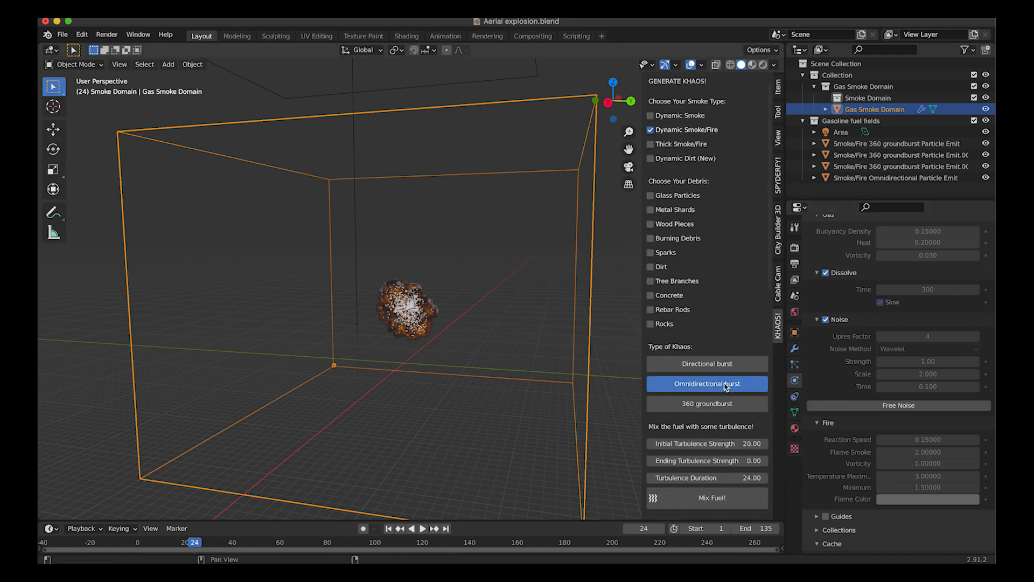
middle_drag(500, 290, 487, 287)
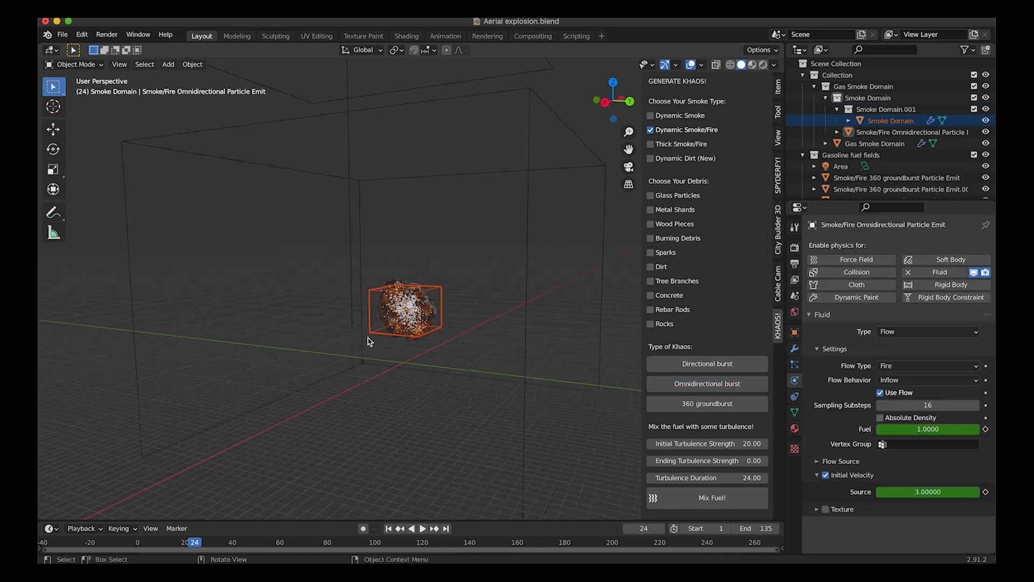
click(891, 133)
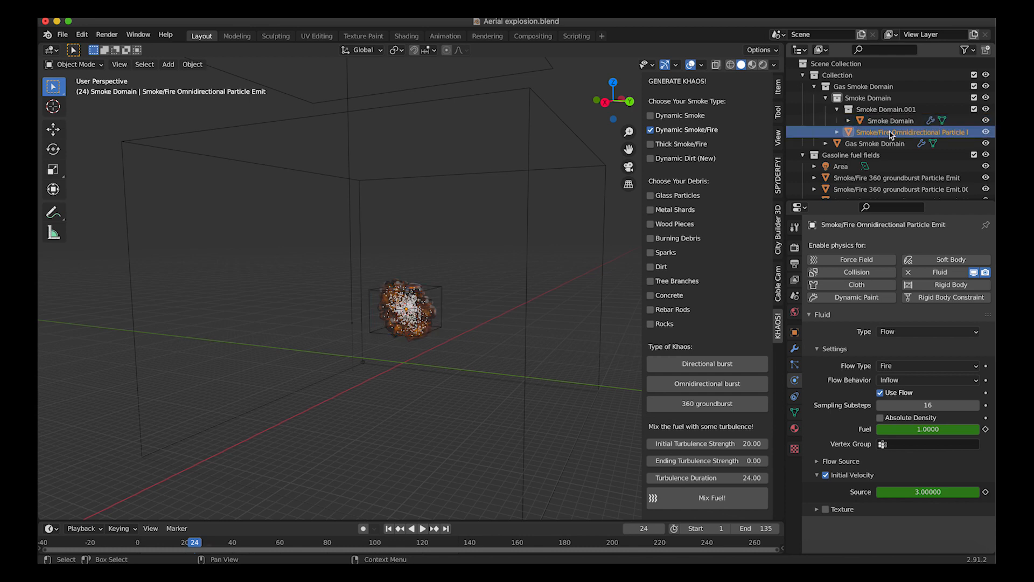
Step: Rename the new burst's smoke domain as Tracer Smoke Domain
click(436, 293)
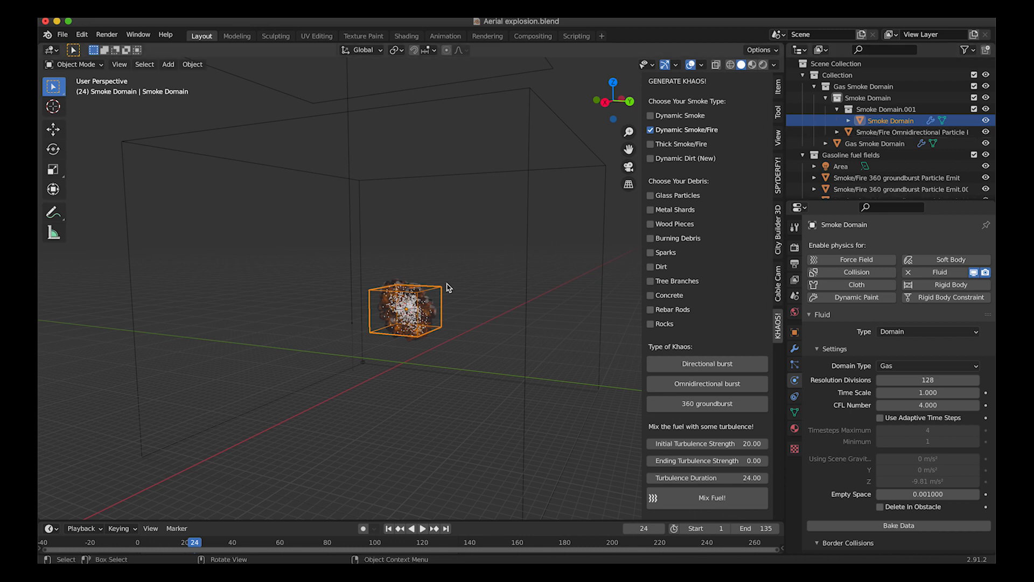
double_click(891, 122)
key(ctrl+a)
key(Delete)
text(Tracer S)
key(Return)
Step: Move the new omnidirectional particle emitter into a new collection named Tracer Flow
key(Down)
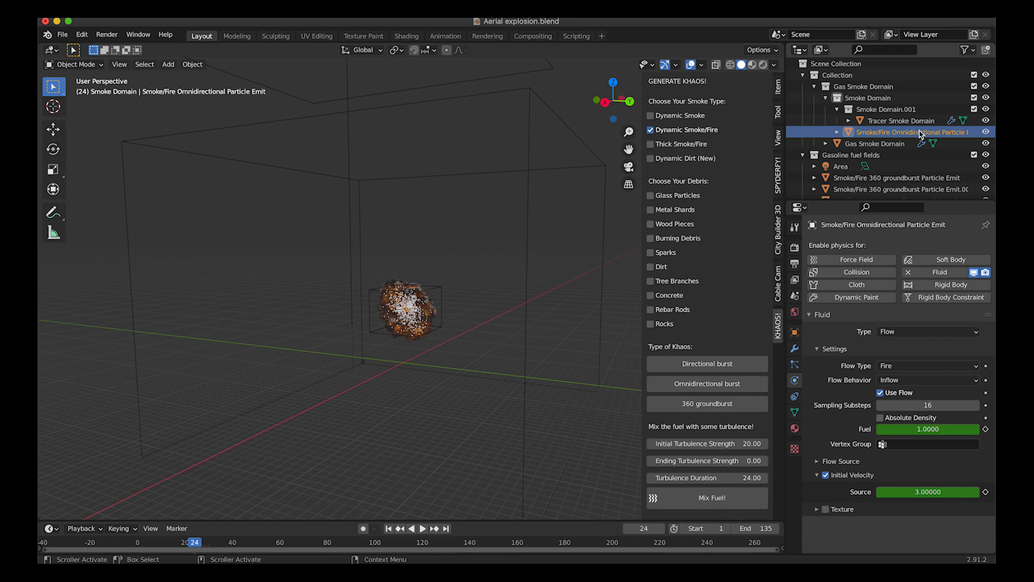
key(m)
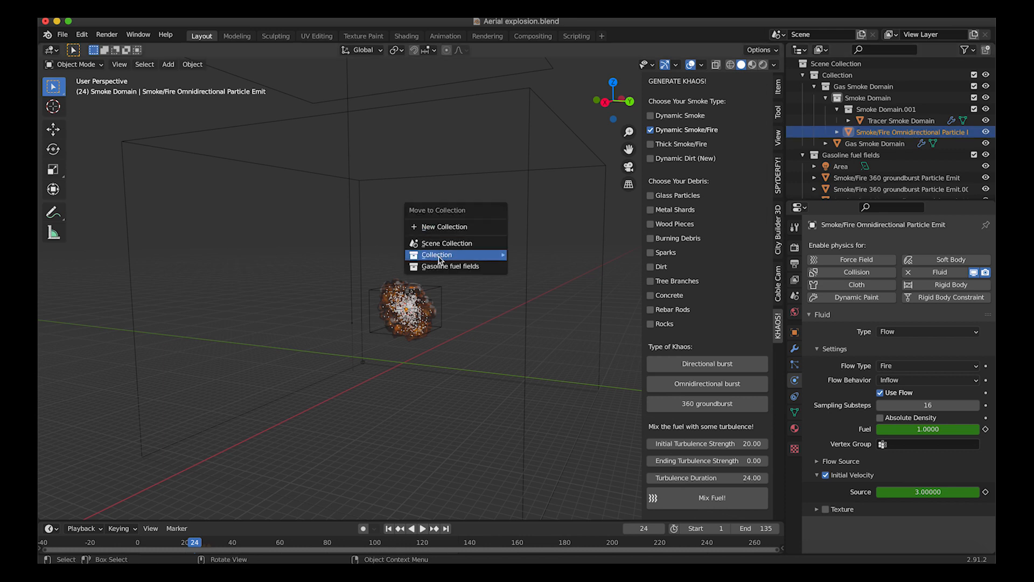
click(452, 227)
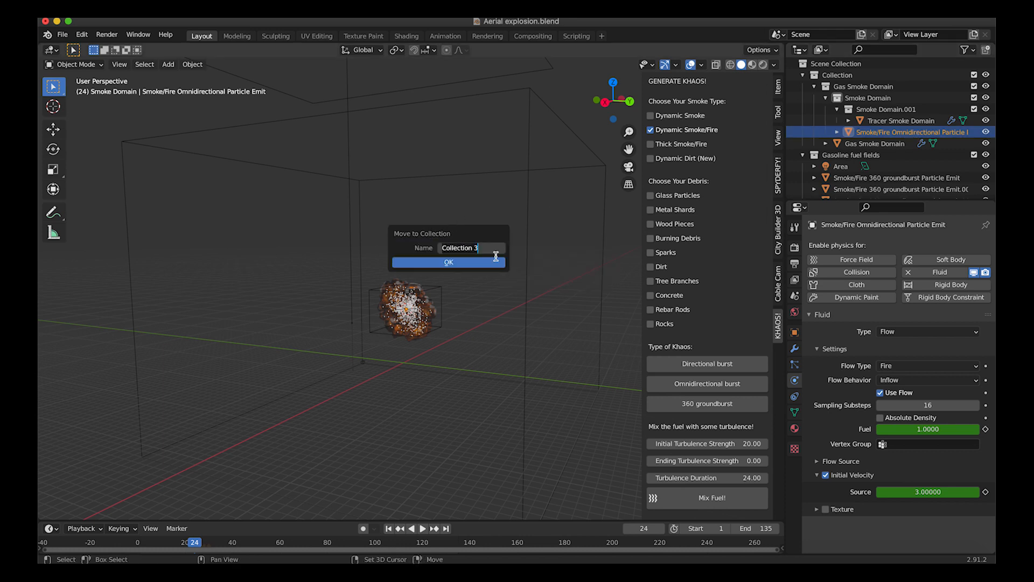
text(Tracer Flow)
key(Return)
click(448, 263)
Step: Hide the Gasoline fuel fields collection in the viewport and select the emitter in the Tracer Flow collection
scroll(855, 189, down, 3)
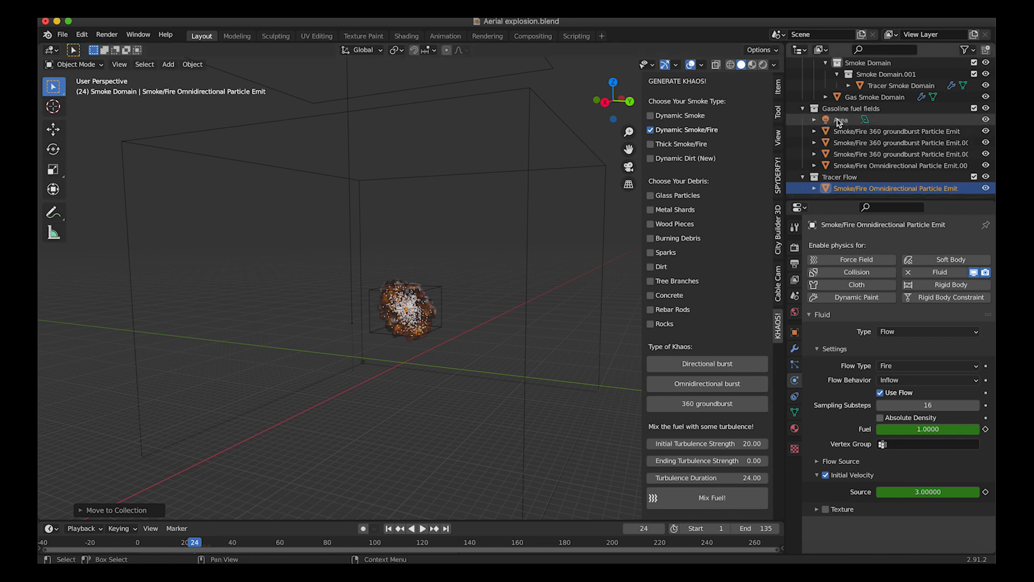
click(964, 108)
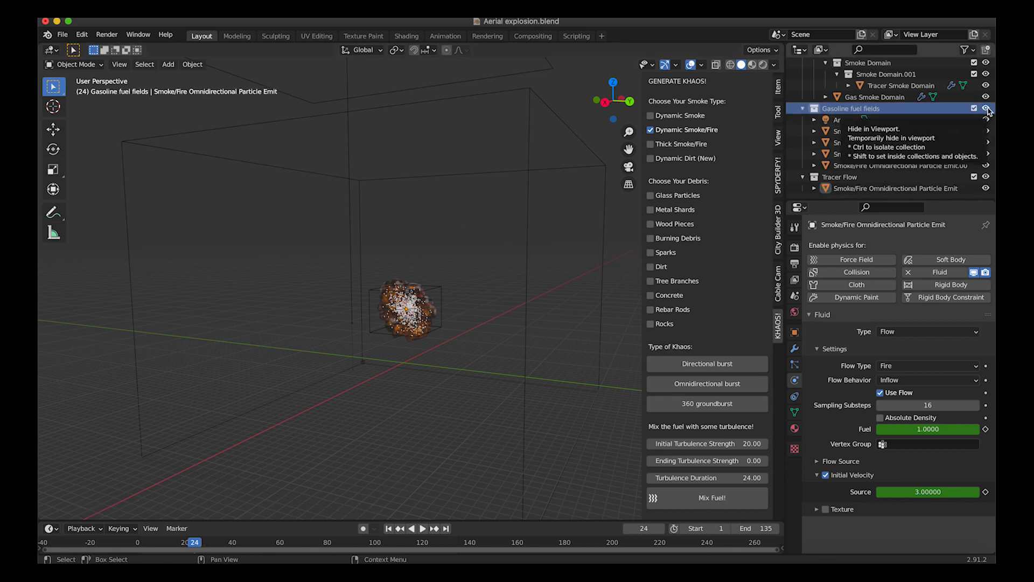
click(986, 109)
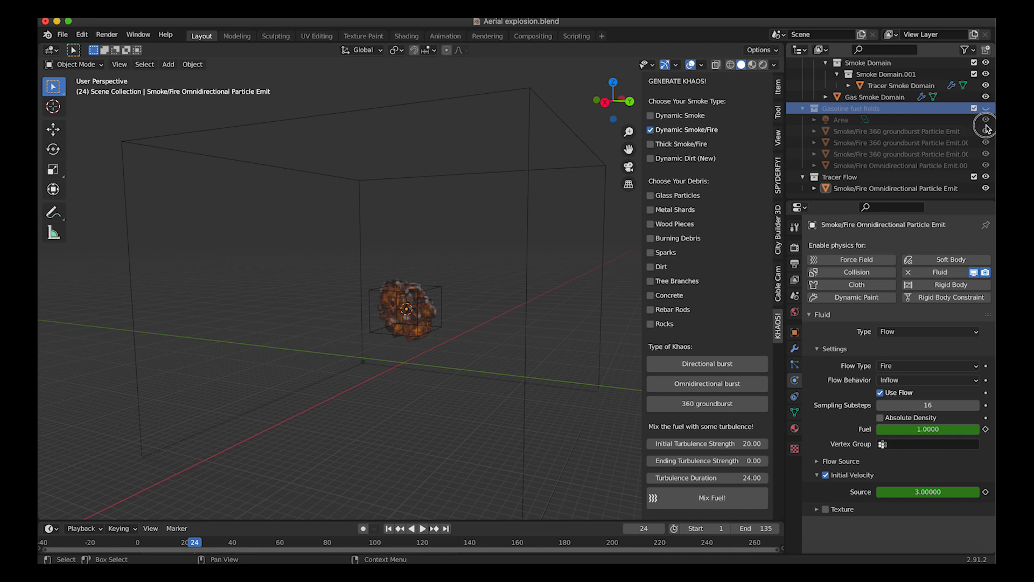
click(870, 188)
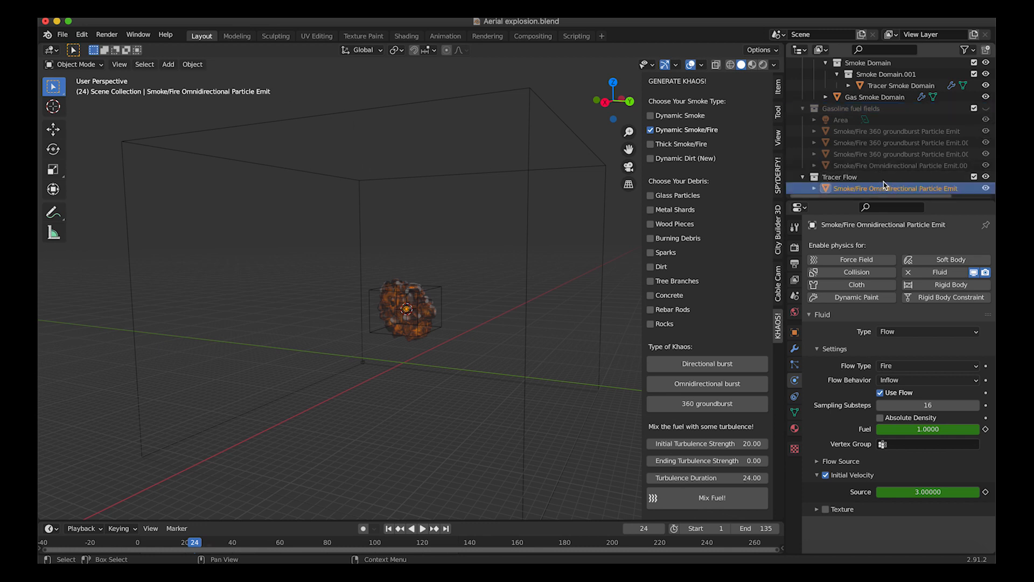
Step: Scale the tracer smoke domain up about 6.4 times, then about 1.3 times further, to enclose the gas smoke domain
middle_drag(353, 319, 435, 294)
click(436, 295)
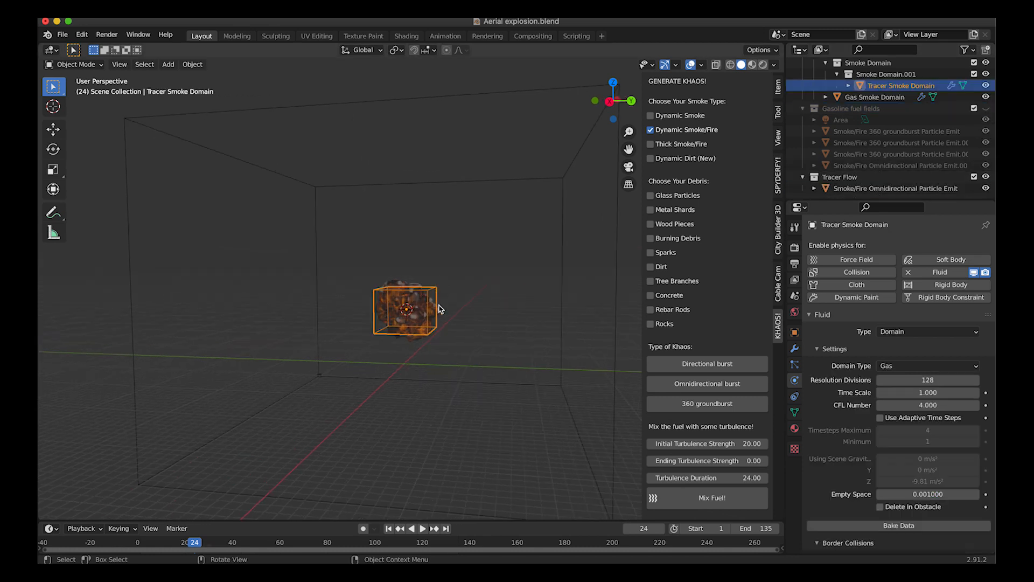
key(s)
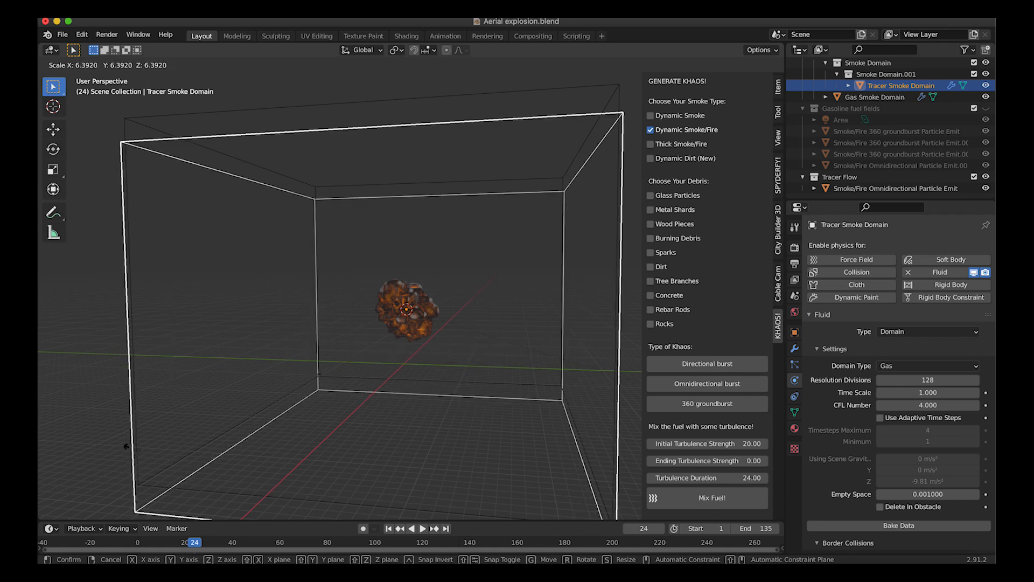
click(466, 260)
key(s)
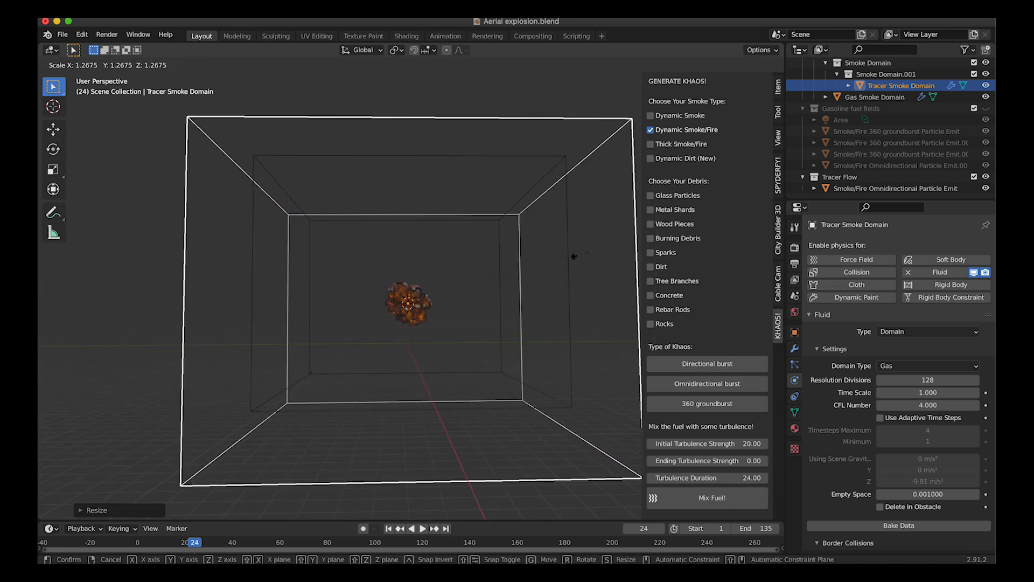
click(580, 257)
key(g)
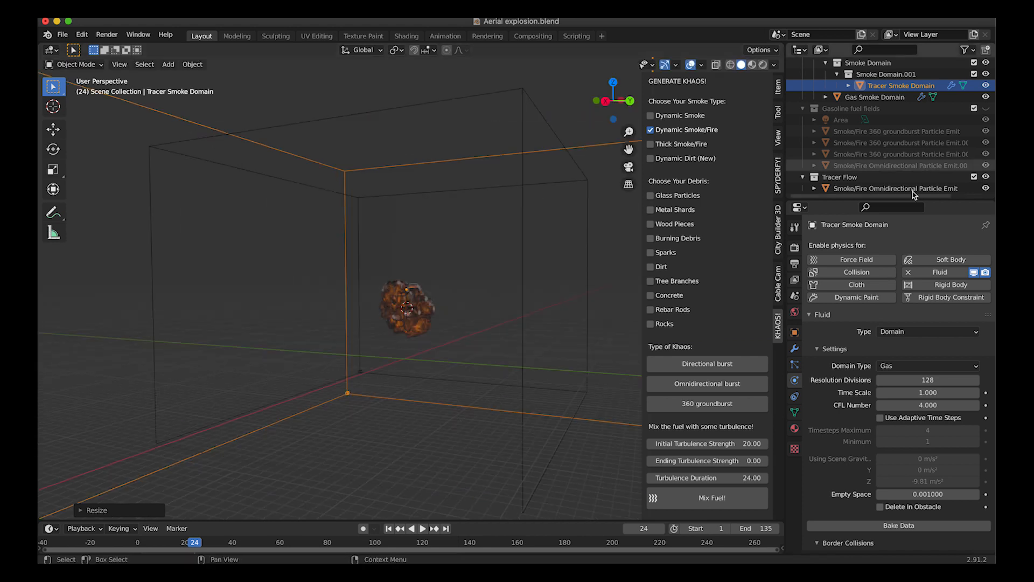
Step: Select the Tracer Flow emitter and preview its particles by scrubbing the timeline to about frame 31
click(921, 189)
scroll(469, 295, up, 2)
drag(133, 543, 211, 544)
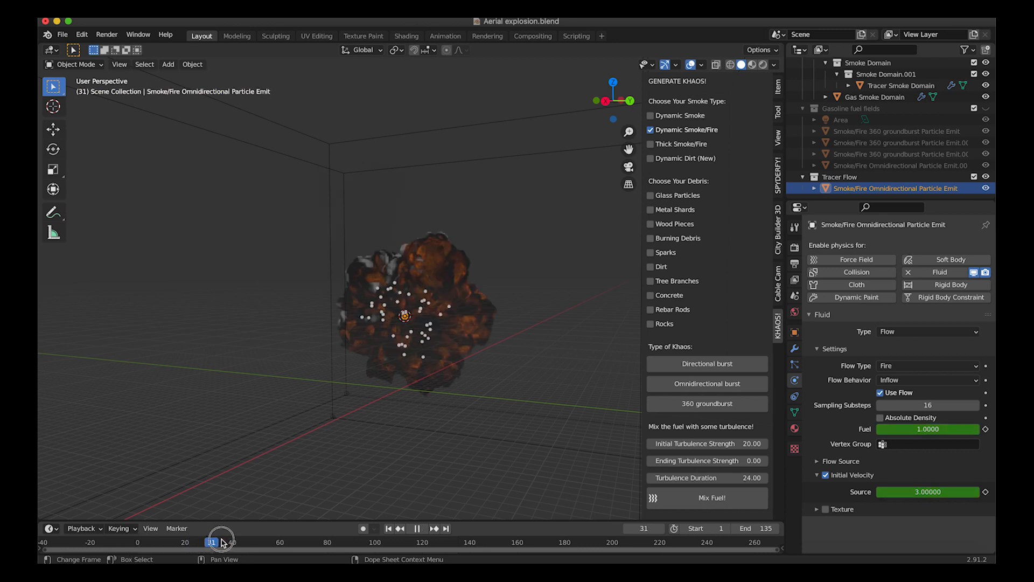
Step: Stop the playback and disable Noise on the Gas Smoke Domain
key(space)
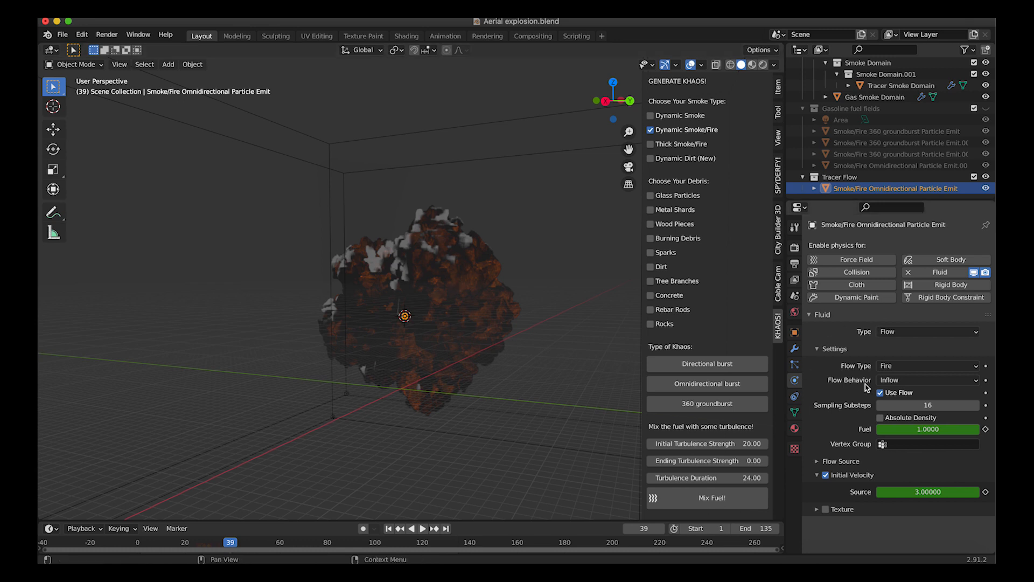
middle_drag(361, 336, 409, 296)
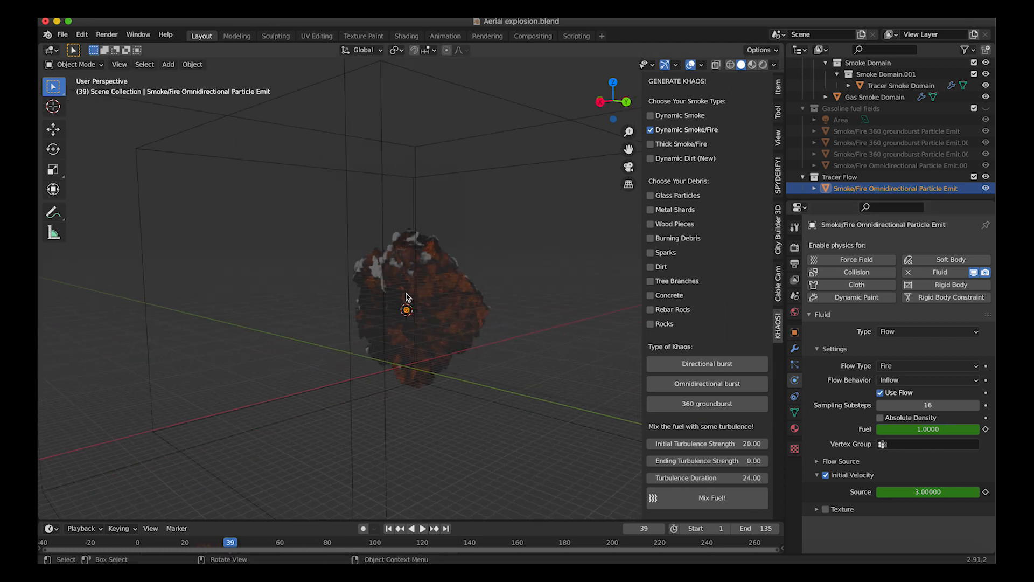
middle_drag(528, 237, 539, 205)
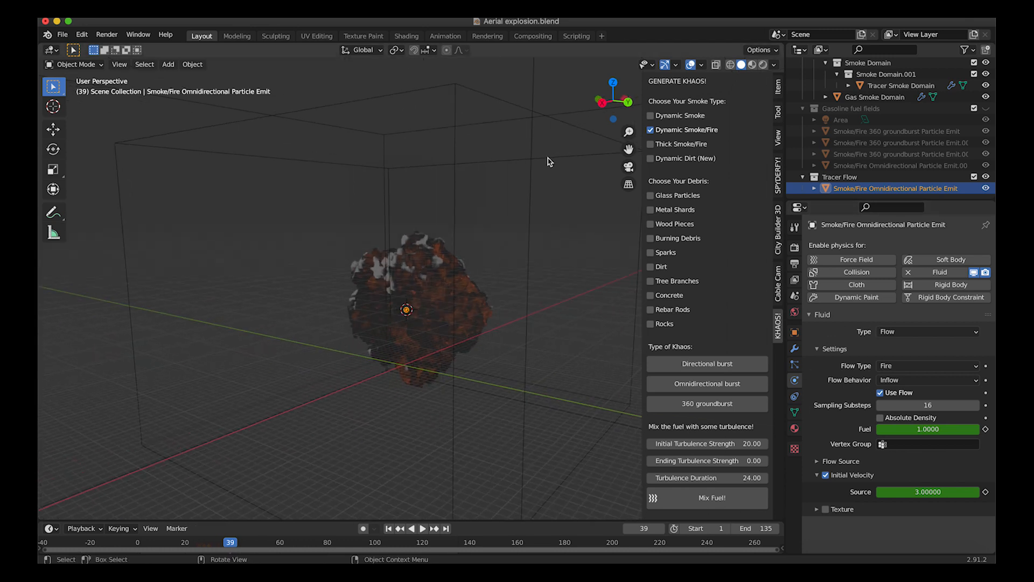
click(437, 169)
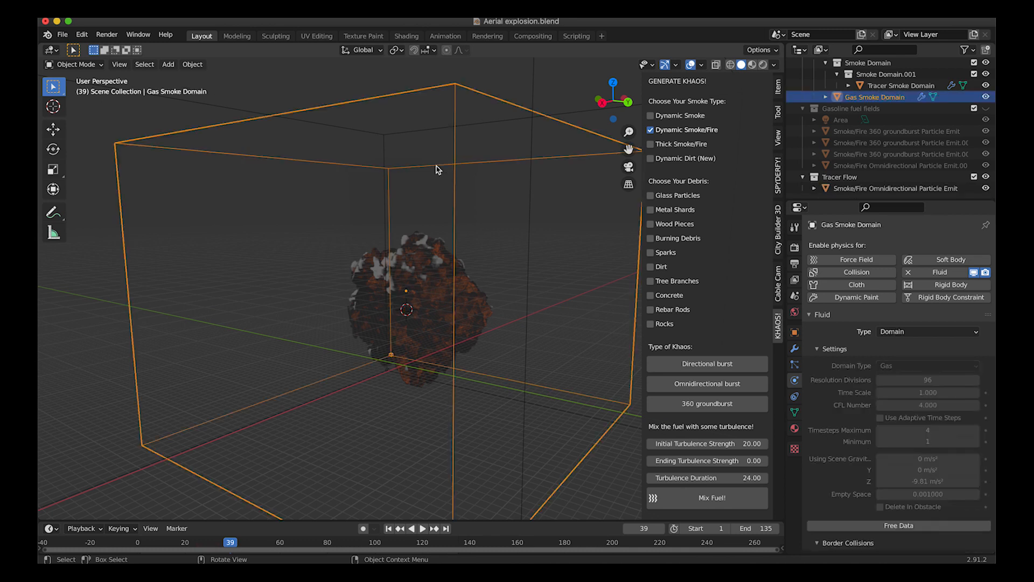
scroll(845, 418, down, 8)
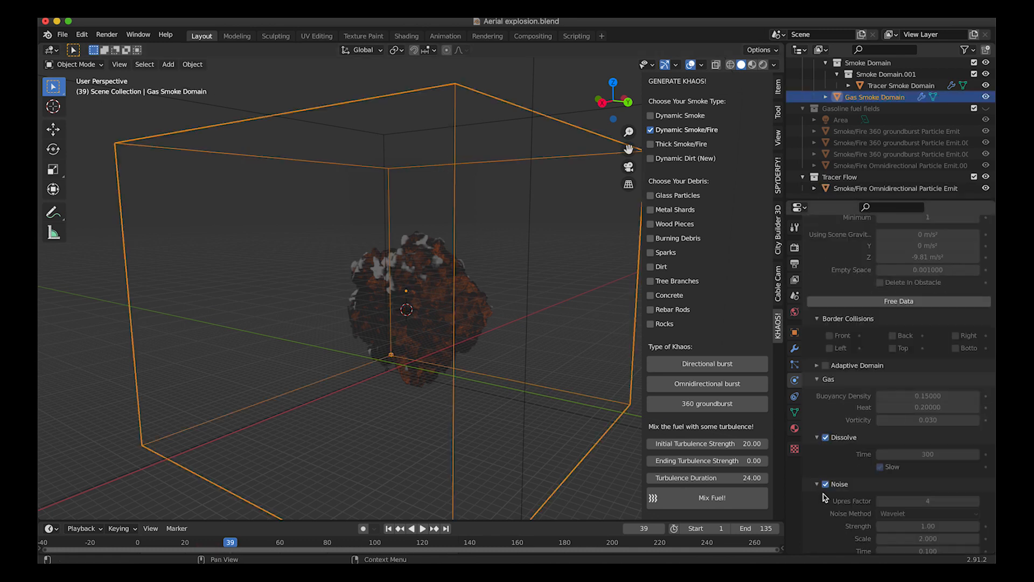
scroll(832, 474, down, 2)
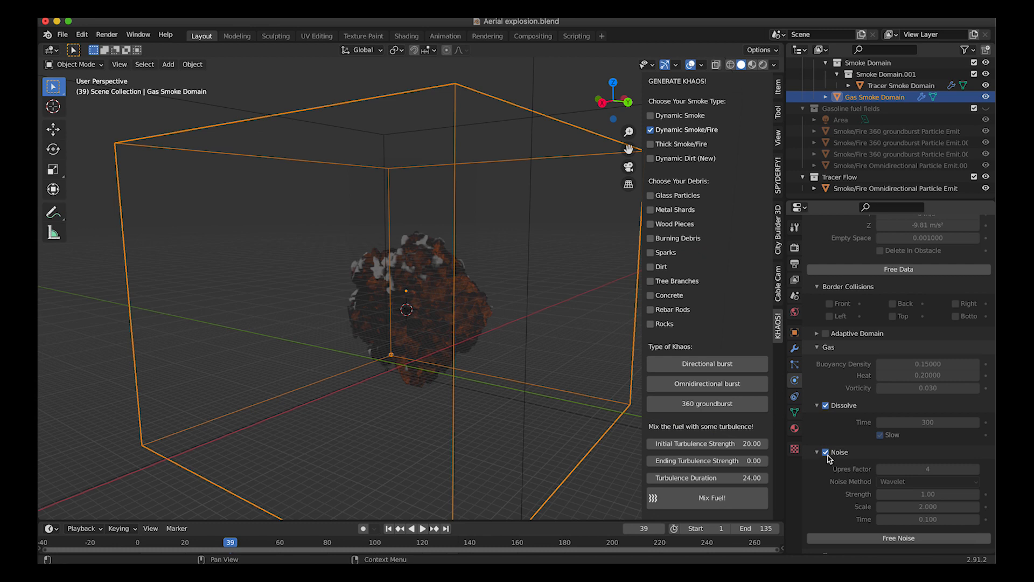
click(827, 452)
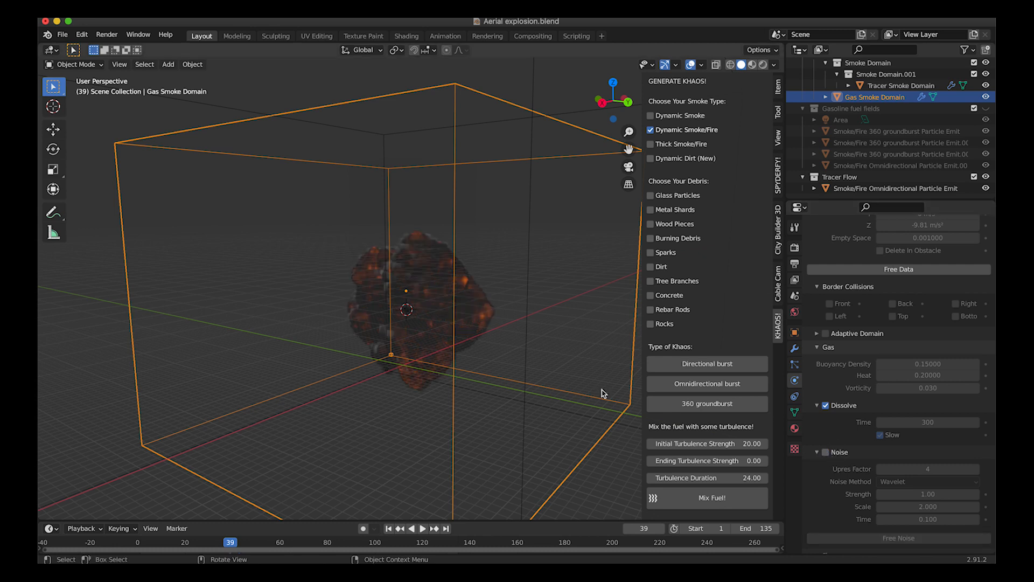
scroll(456, 354, right, 10)
scroll(455, 353, right, 8)
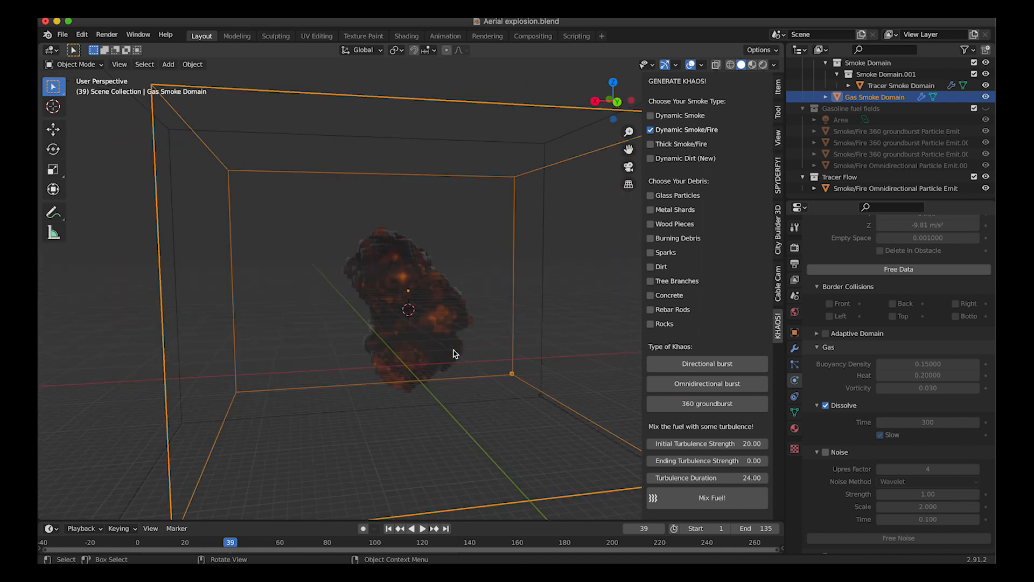
Step: Set the particle lifetime of the Tracer Flow emitter to 10 and scrub the timeline to frame 39 to preview it
click(894, 190)
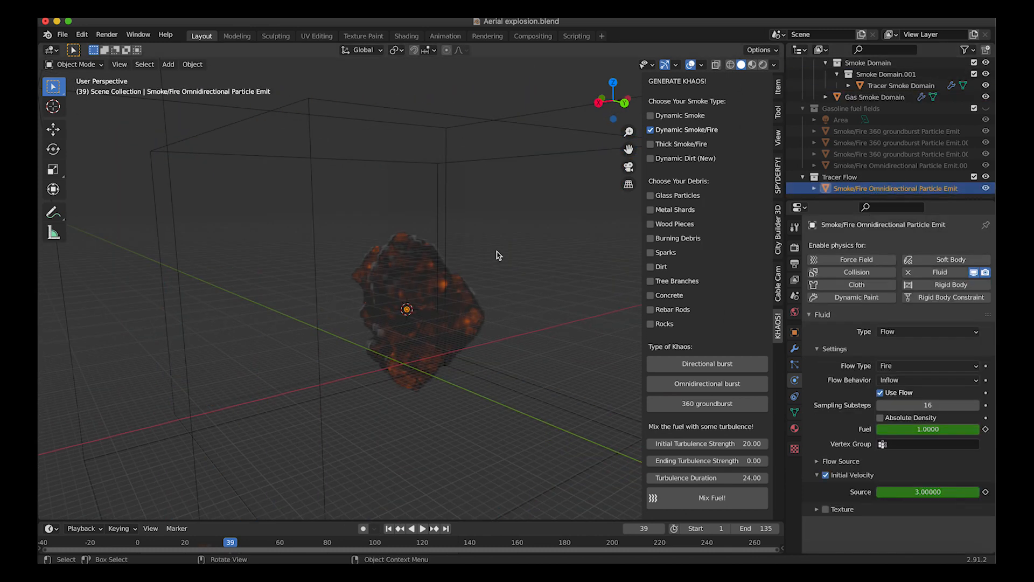
click(795, 365)
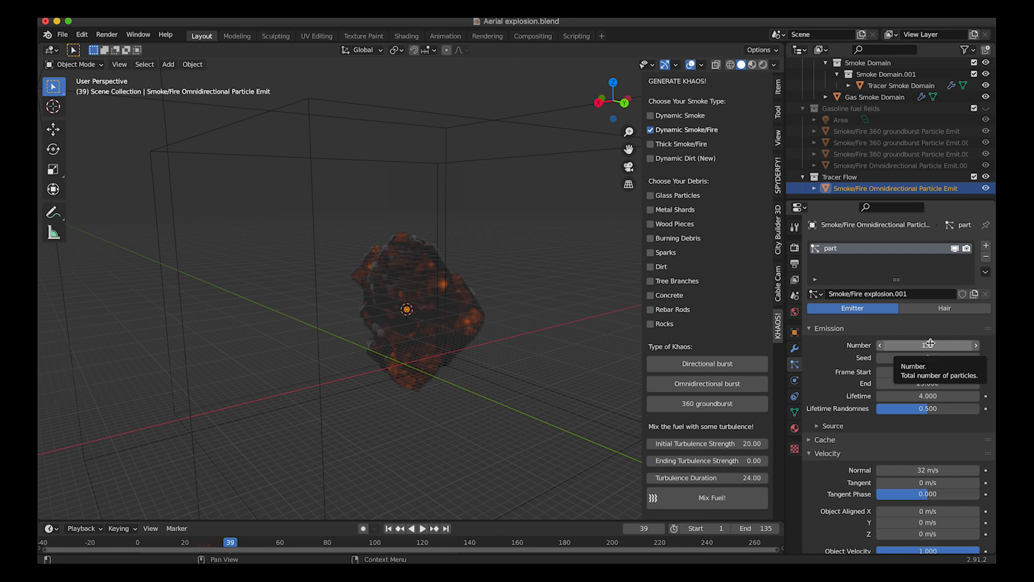
click(920, 396)
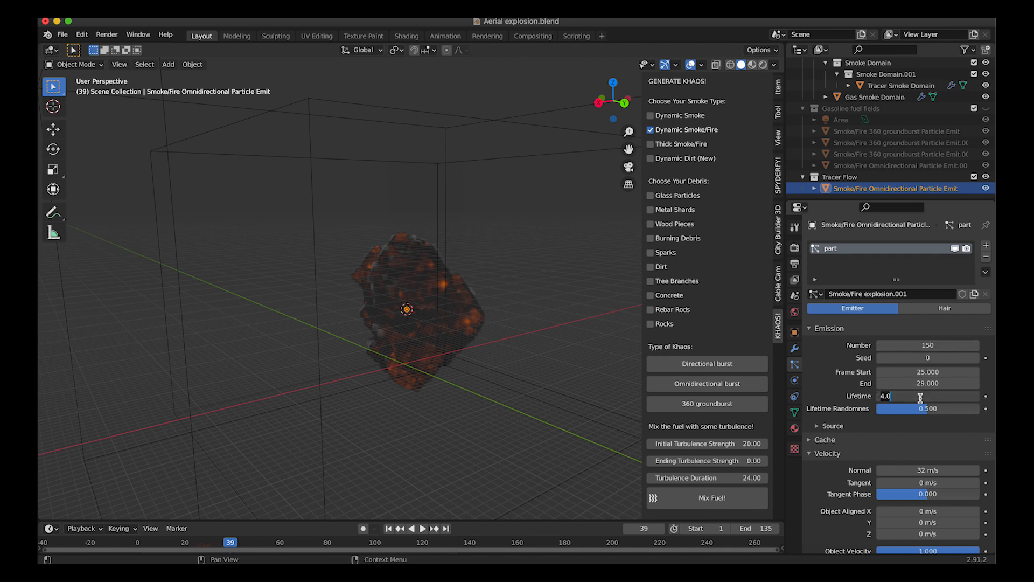
text(10)
key(Return)
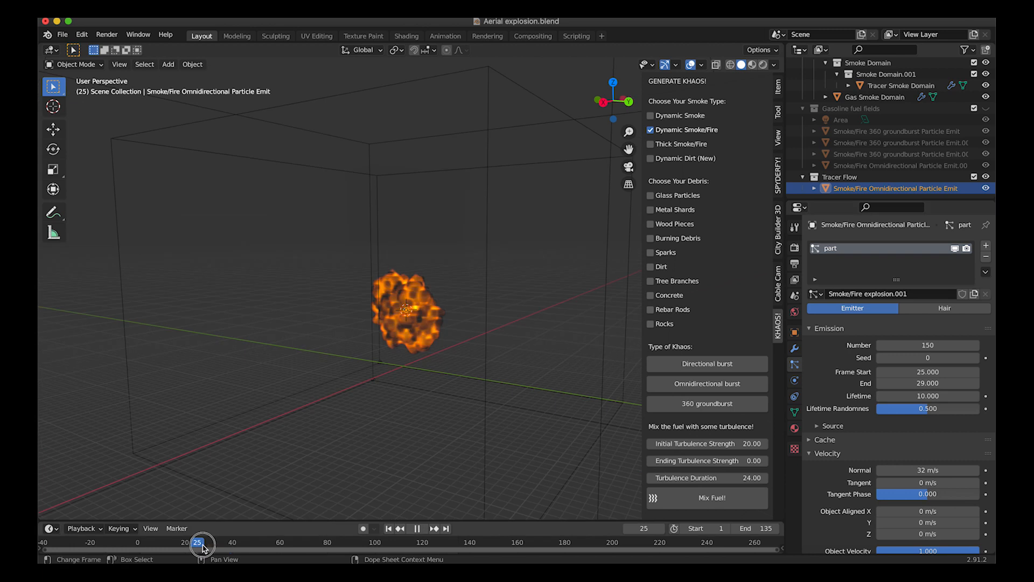
drag(203, 546, 231, 549)
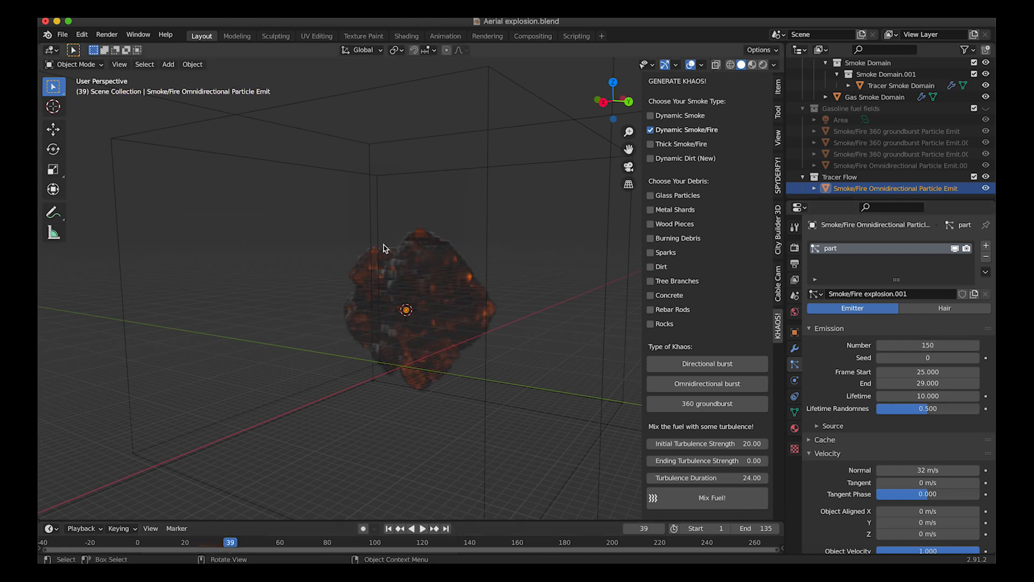
Step: Set the tracer particles' lifetime to 16 and lifetime randomness to 1, and scrub the timeline to frame 30
click(928, 396)
text(10.0)
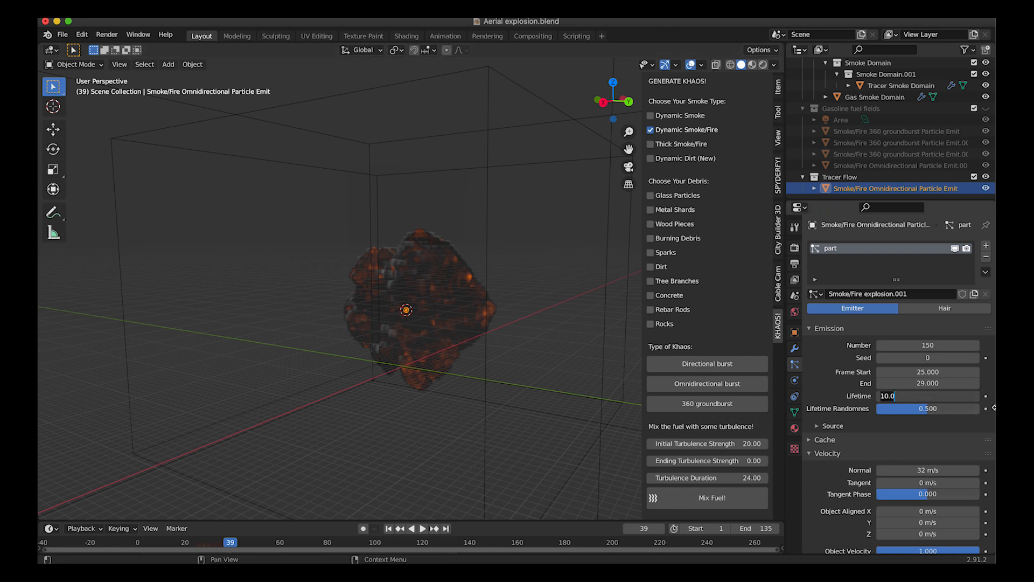
text(16)
key(Return)
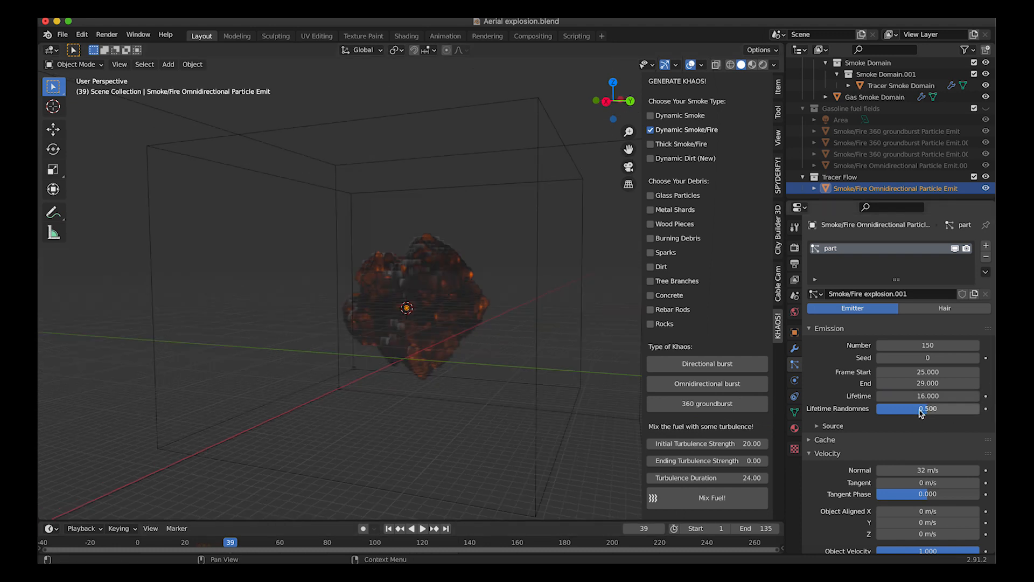
click(923, 408)
text(1)
key(Return)
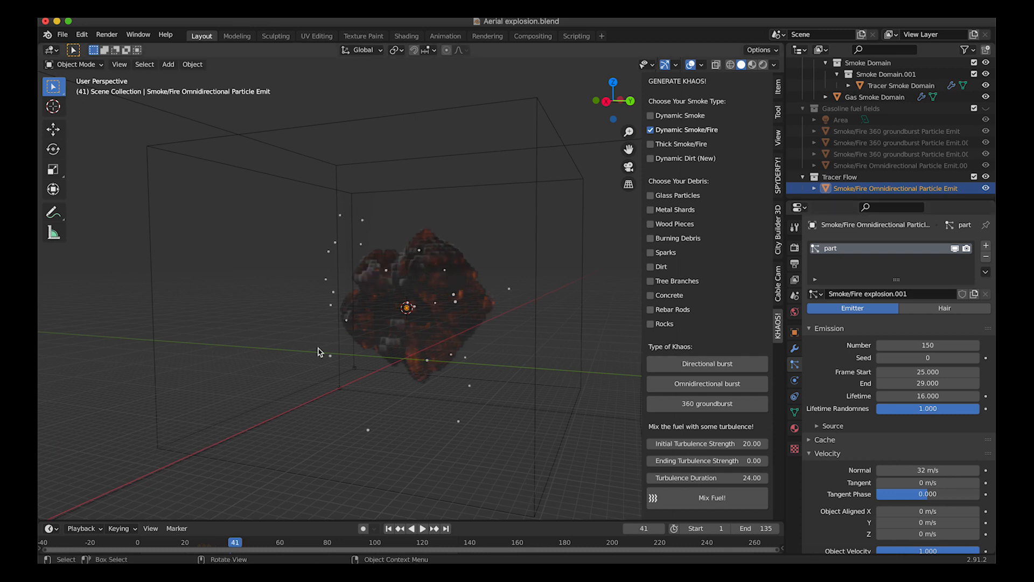
scroll(318, 352, right, 10)
scroll(354, 323, right, 10)
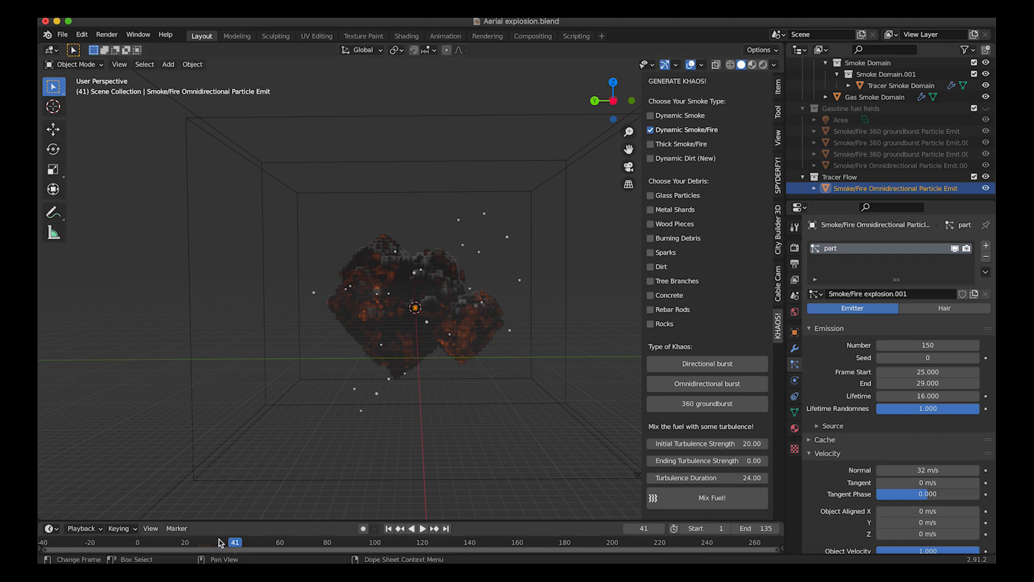
drag(192, 546, 211, 549)
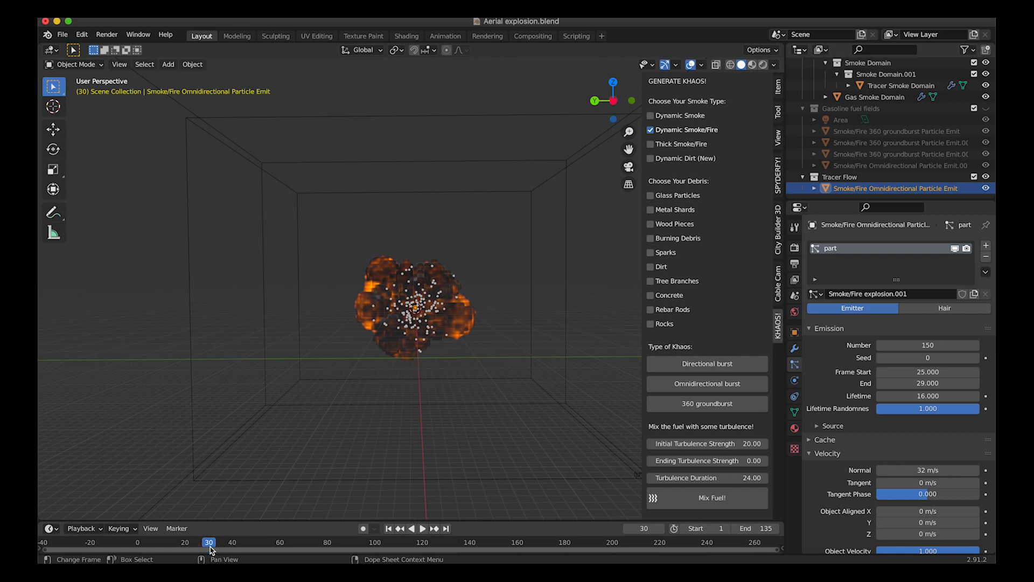
Step: Clear the keyframes from the Flow Source size in the tracer emitter's fluid settings
scroll(803, 384, down, 1)
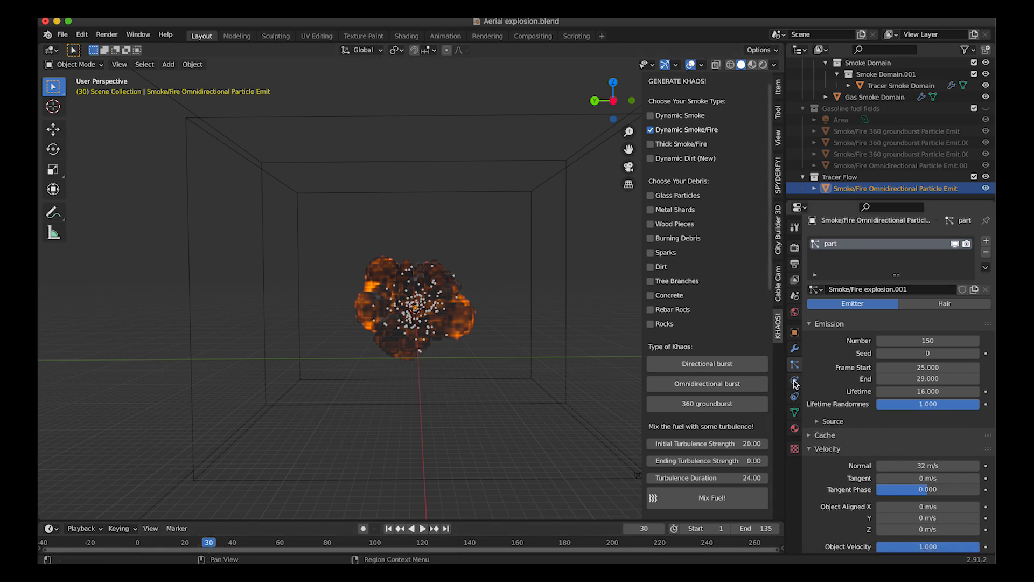
click(795, 381)
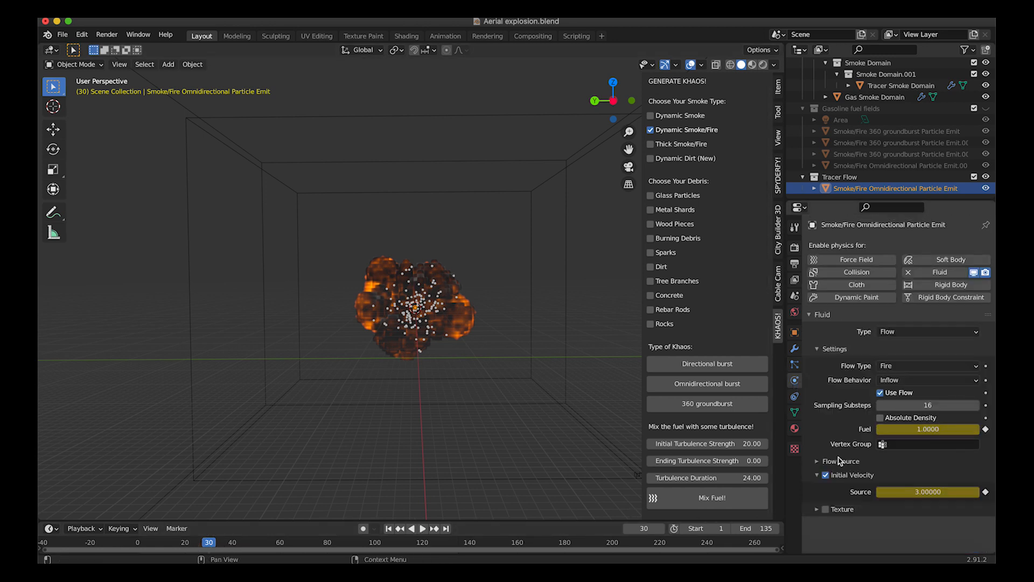
click(819, 462)
scroll(818, 466, down, 1)
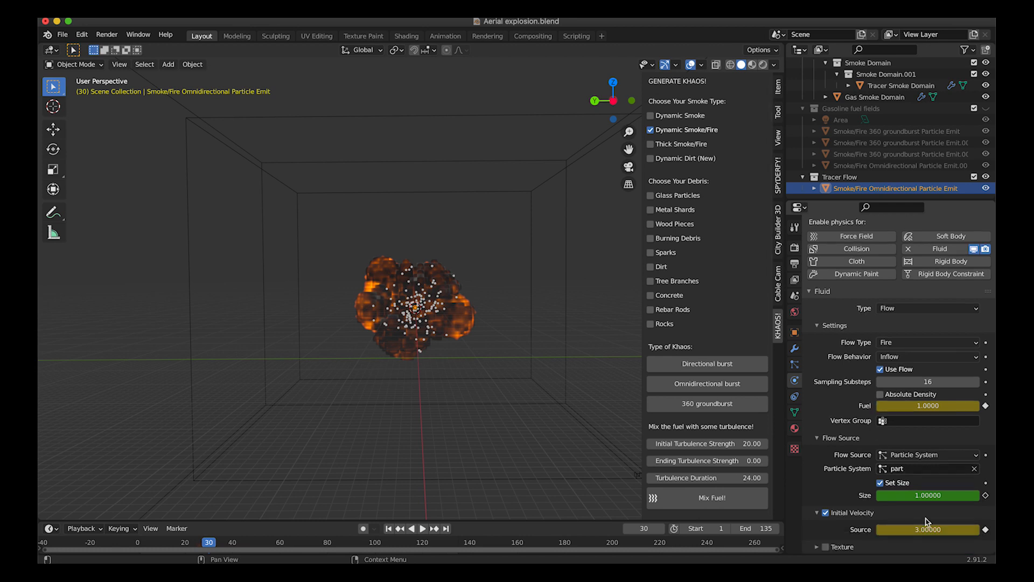
right_click(910, 495)
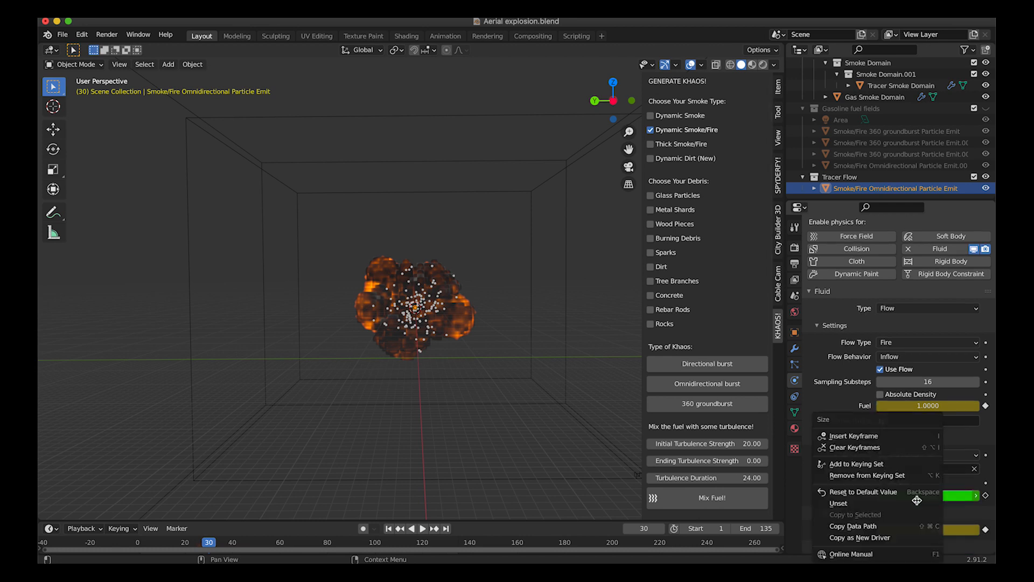
click(849, 447)
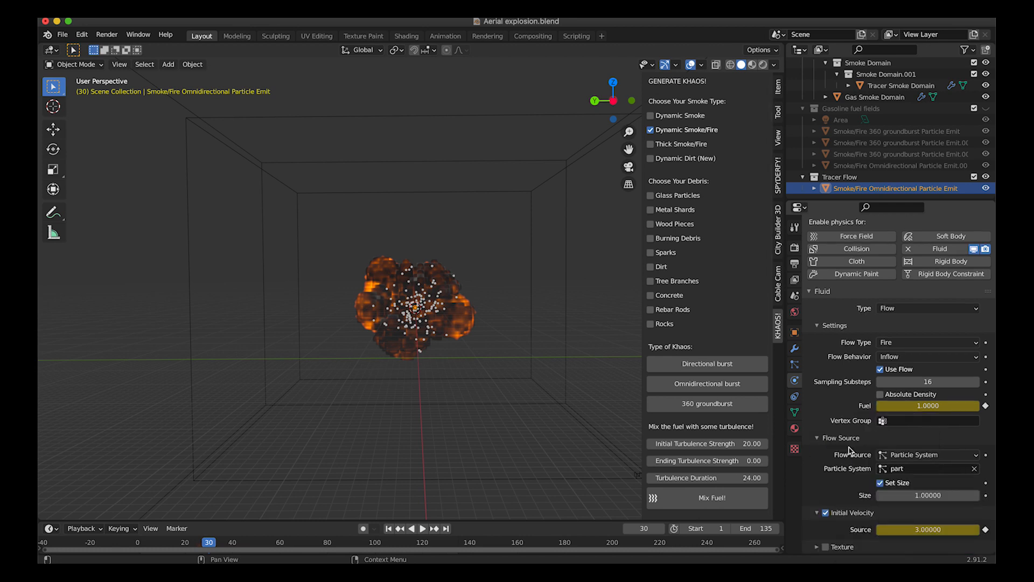
Step: Set the tracer emitter's Flow Source size to 2 and keyframe it at frame 30
double_click(920, 495)
key(BackSpace)
key(BackSpace)
key(BackSpace)
text(2)
key(Return)
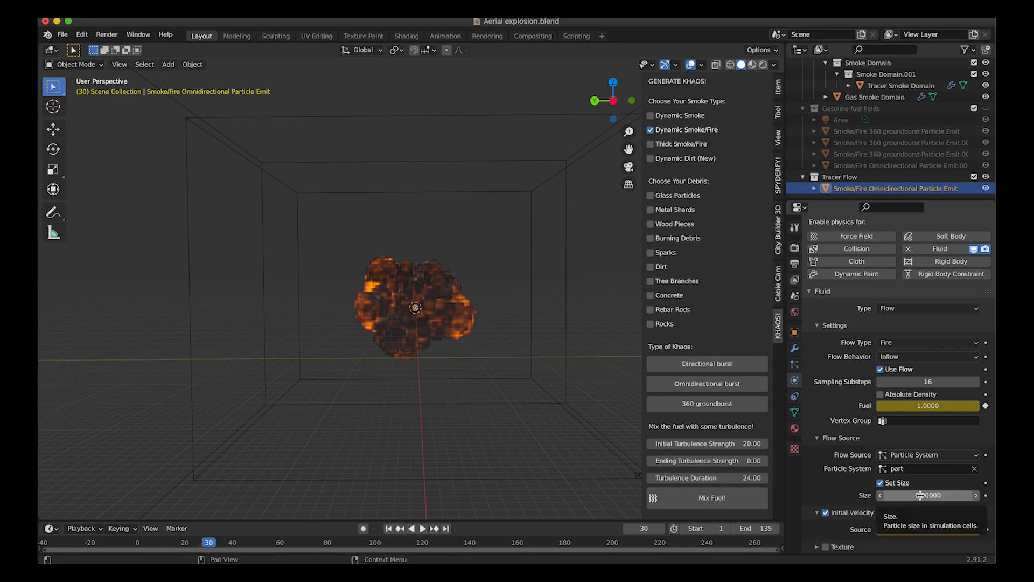
key(i)
Step: Keyframe the Flow Source size at 0.25 on frame 43 and scrub the timeline to preview the tracer particles
key(Left)
key(Left)
key(Left)
key(Right)
key(Right)
key(Right)
key(Right)
key(Right)
key(Right)
key(Right)
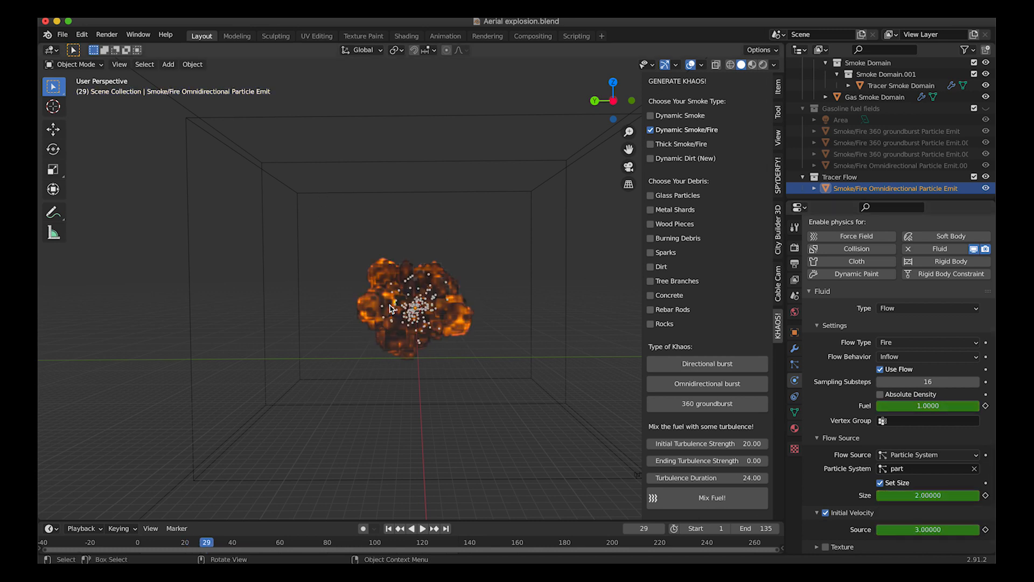
key(Right)
key(Right)
key(Right)
key(Right)
key(Right)
key(Right)
key(Right)
key(Right)
key(Right)
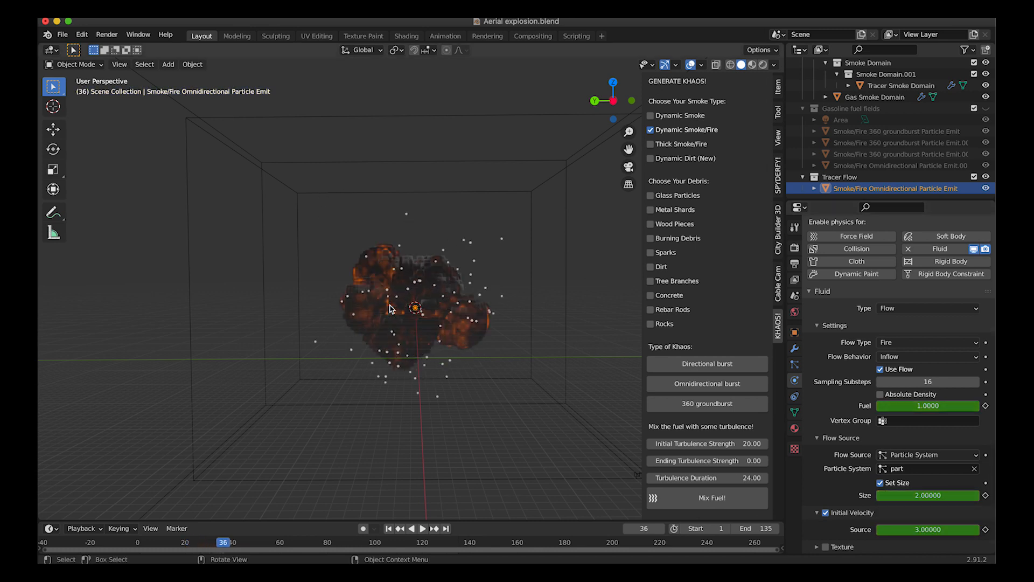
click(923, 495)
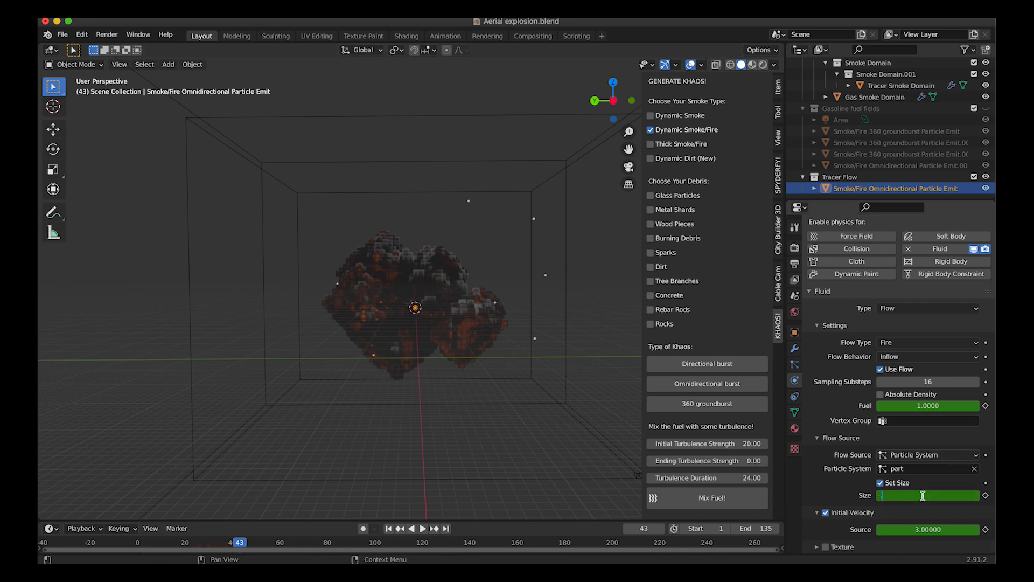
text(.25)
key(Return)
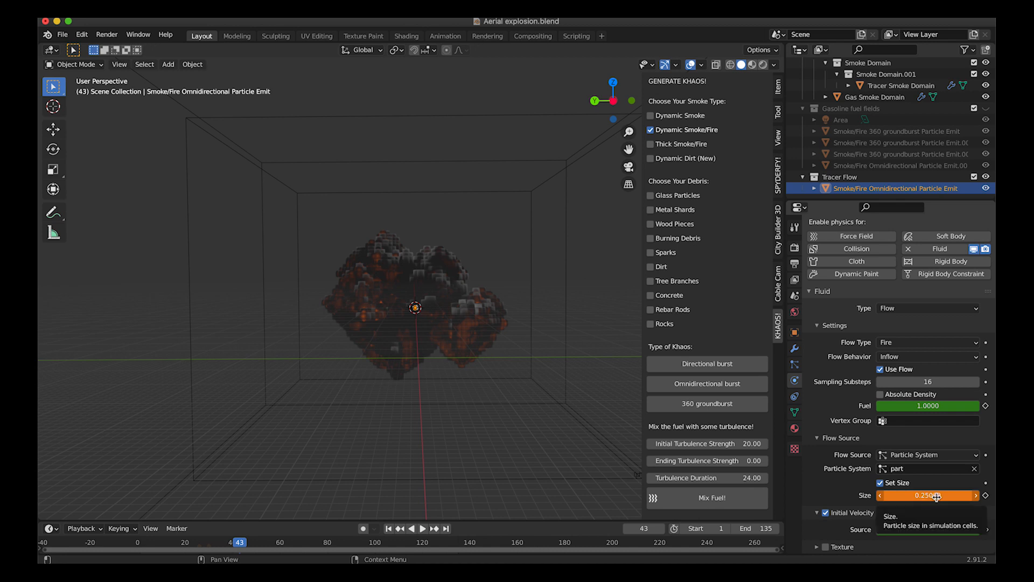
key(i)
drag(137, 545, 239, 547)
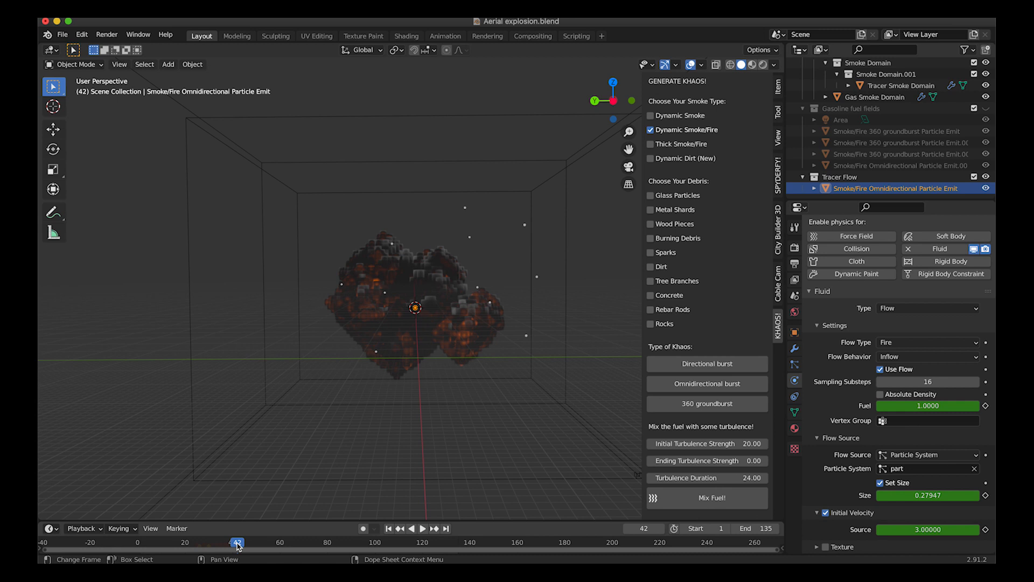
middle_drag(227, 377, 210, 285)
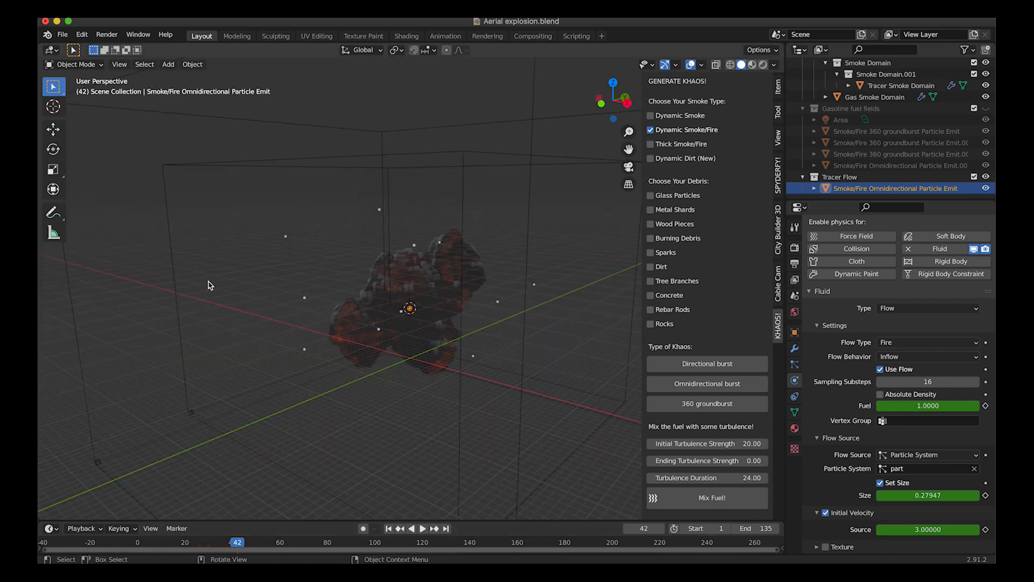
scroll(210, 286, right, 10)
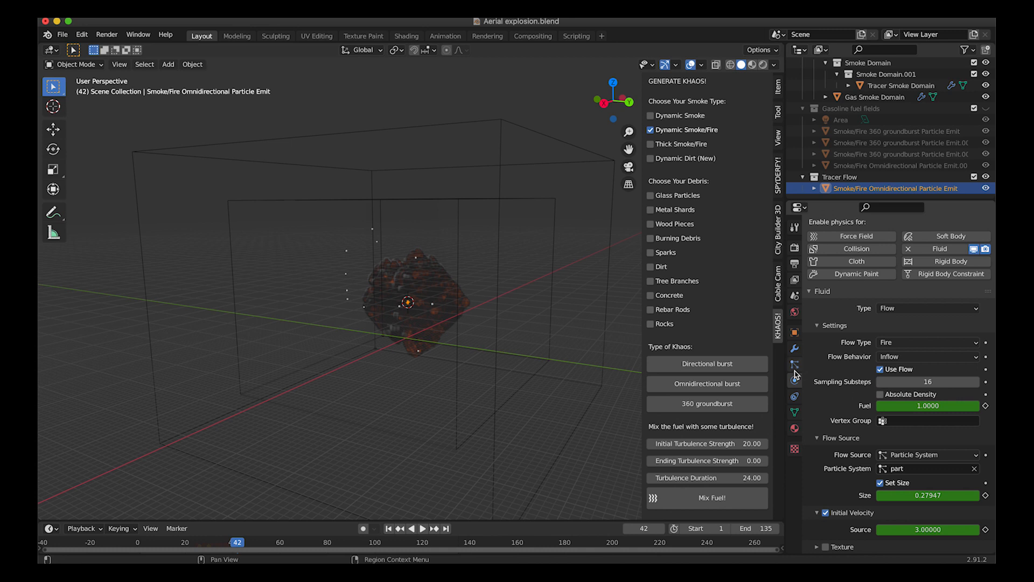
Step: Bake the particle cache of the Tracer Flow emitter
click(794, 366)
scroll(862, 377, down, 8)
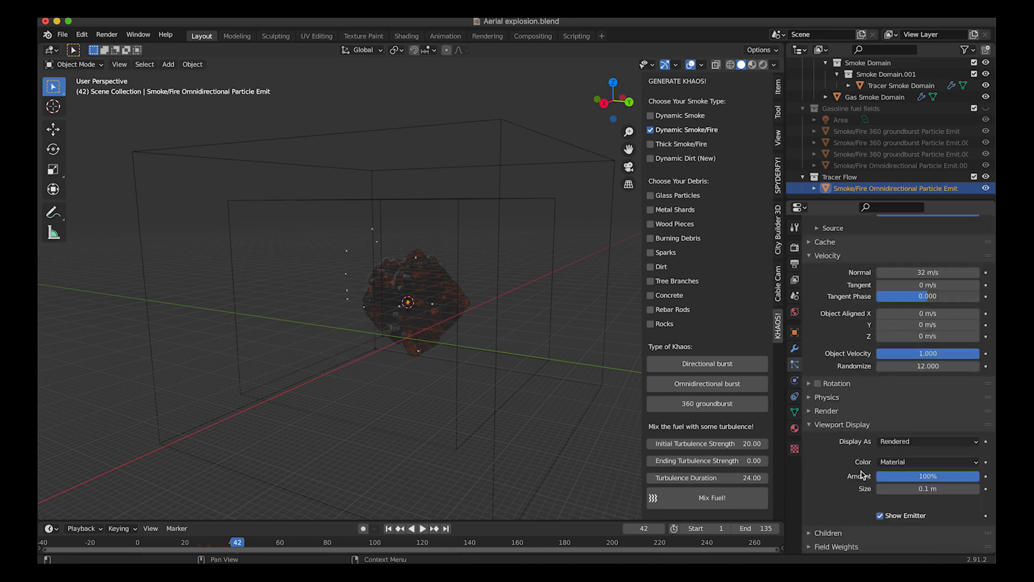
click(814, 245)
click(851, 365)
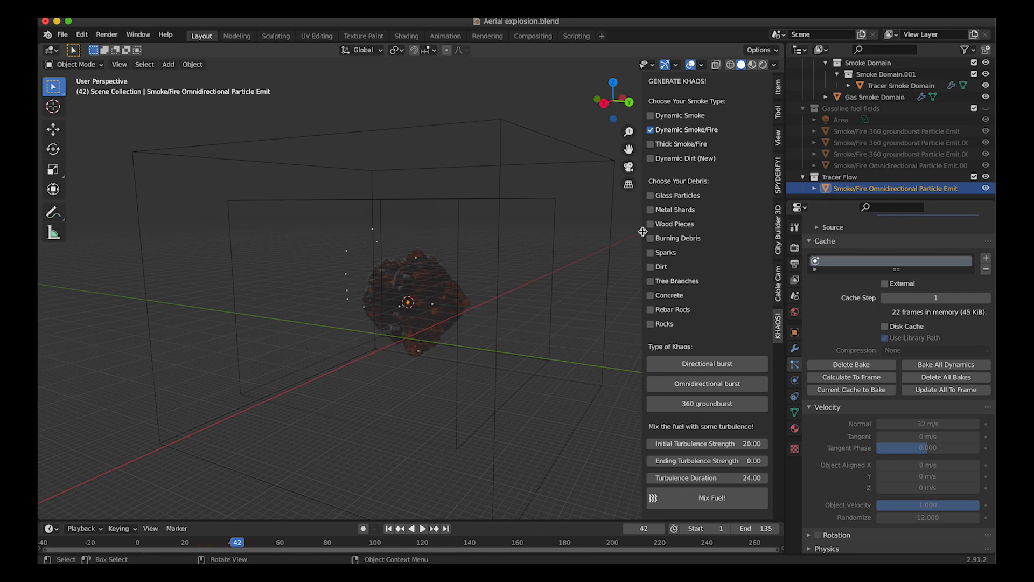
Step: Scale the Tracer Smoke Domain down to about 0.78 so it fits more closely around the gas smoke domain
click(555, 142)
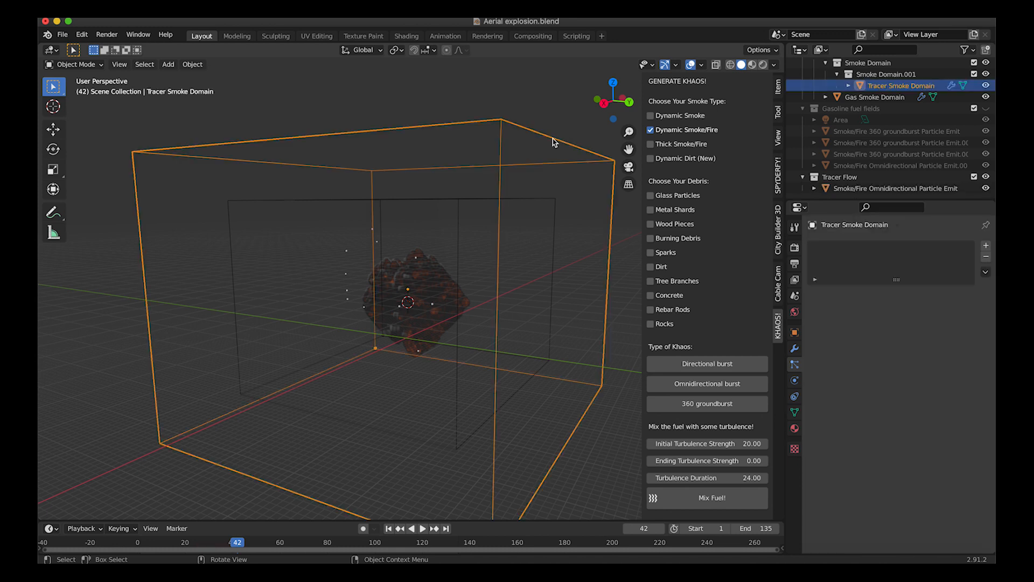
scroll(442, 232, down, 3)
scroll(441, 232, left, 5)
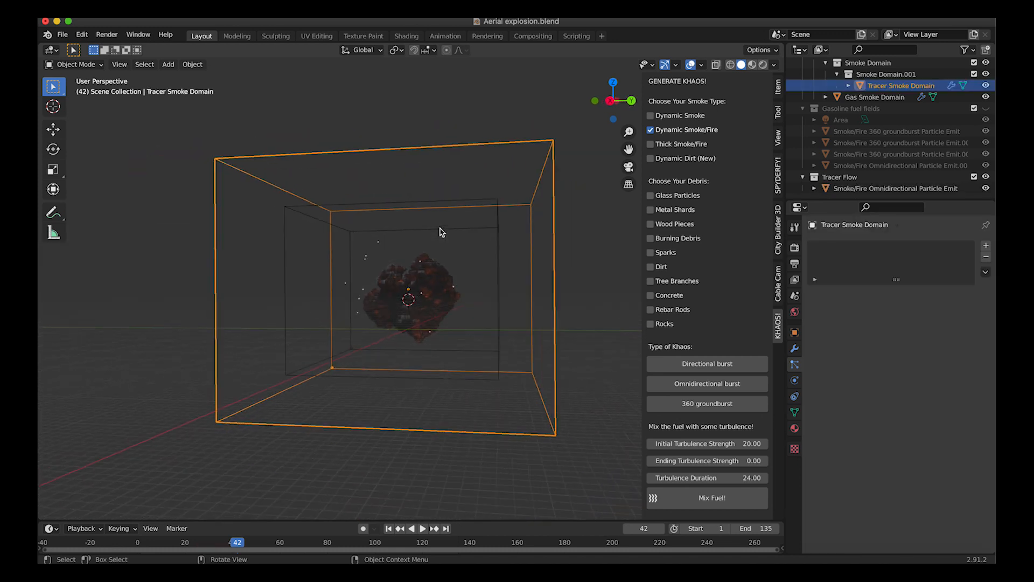
scroll(441, 232, left, 2)
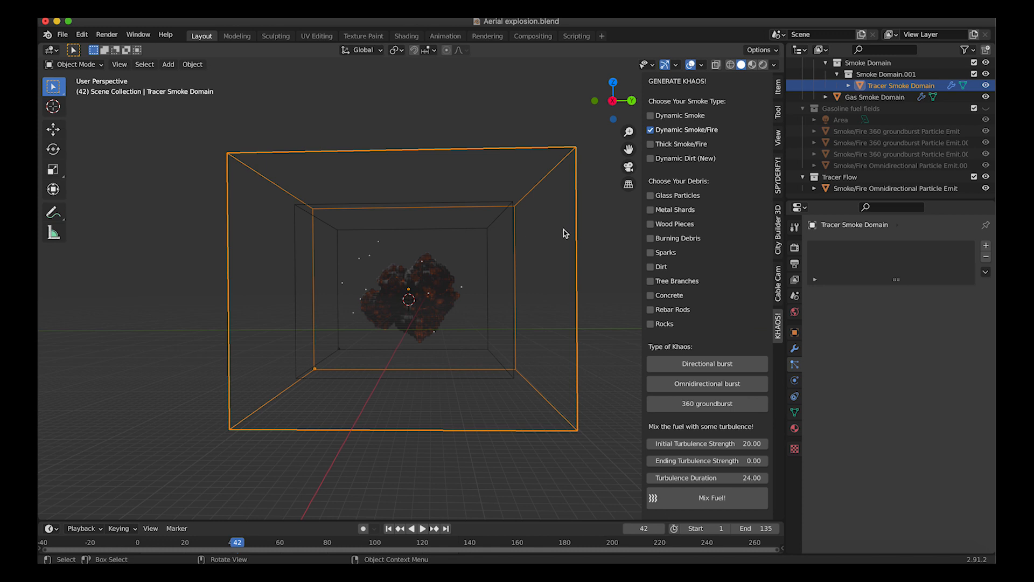
key(s)
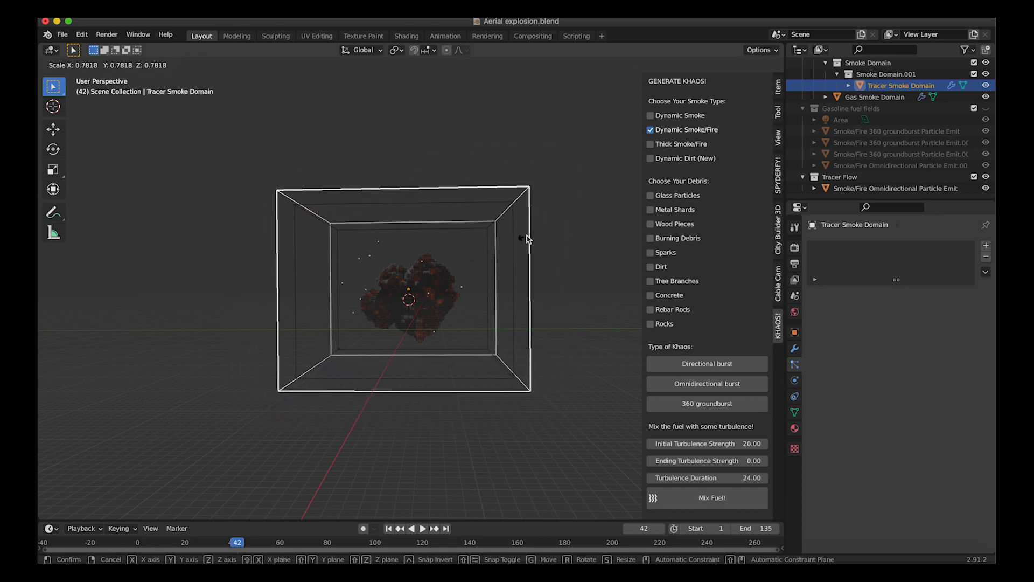
click(526, 237)
scroll(527, 238, left, 5)
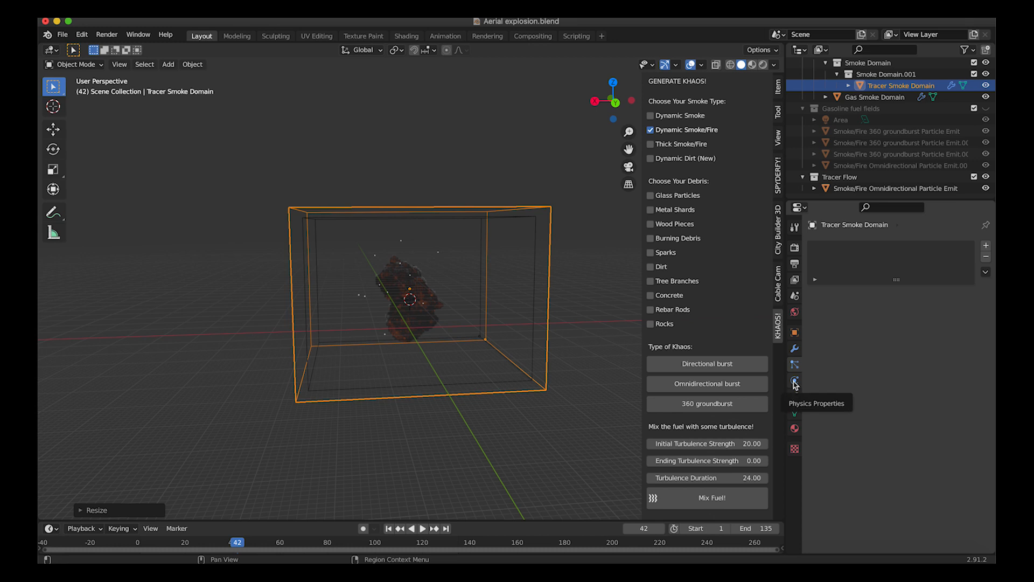
Step: Set the Tracer Smoke Domain's fluid Resolution Divisions to 220
click(795, 381)
scroll(882, 399, down, 2)
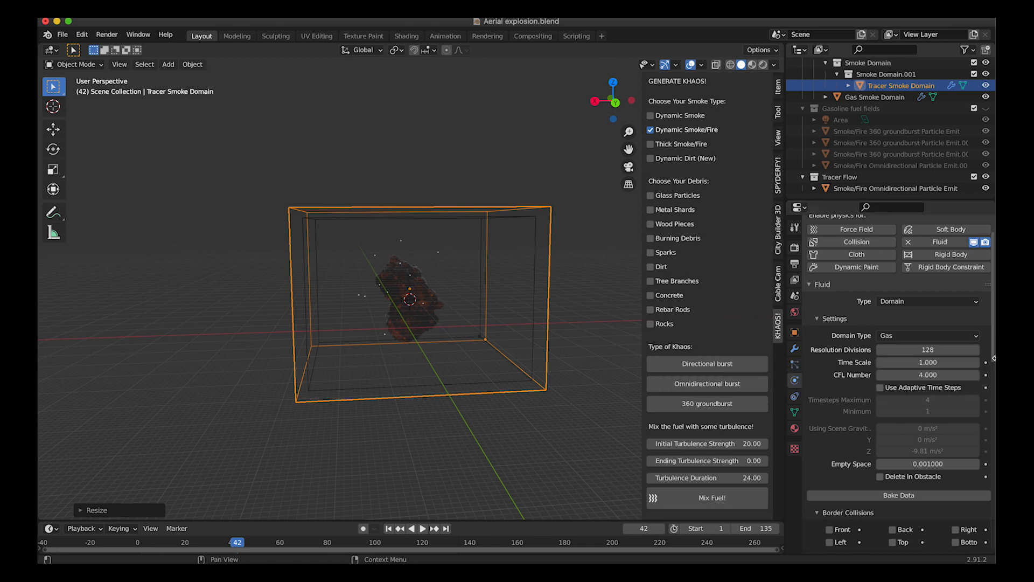
click(933, 351)
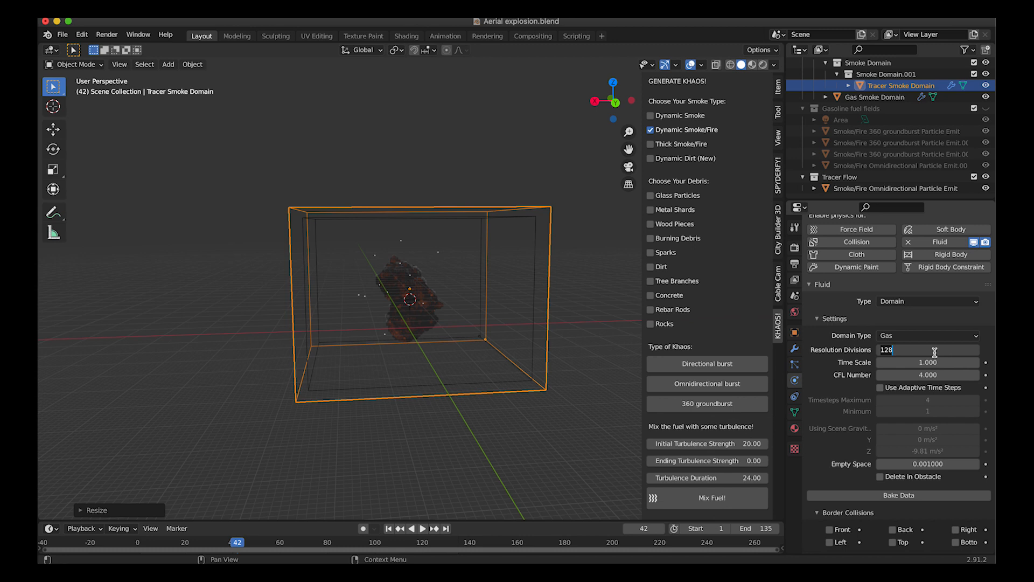
text(220)
key(Return)
Step: Set Flame Smoke to 2.0 in the tracer domain's Fire settings
scroll(936, 356, down, 15)
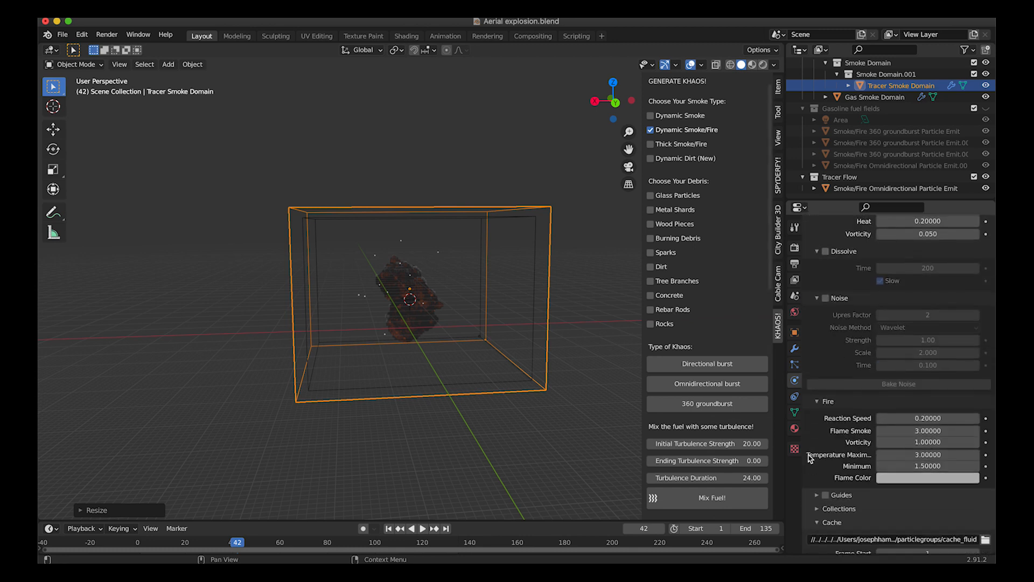
click(914, 429)
text(3.0)
key(BackSpace)
key(BackSpace)
key(BackSpace)
text(2.0)
key(Return)
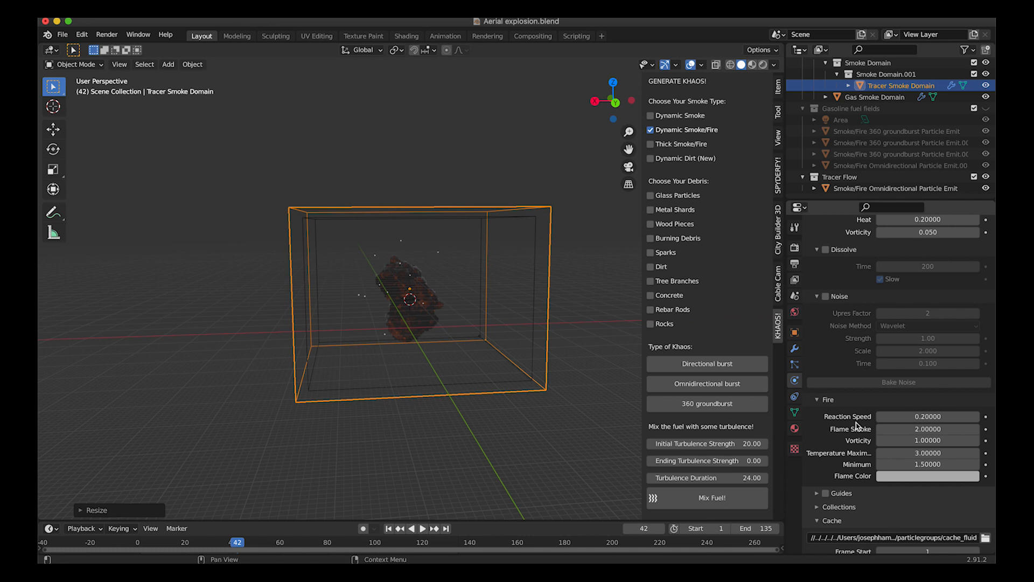
Step: Create an "Aerial cache tracers" folder beside the project file and set it as the tracer domain's cache location
scroll(903, 485, down, 3)
scroll(903, 488, up, 10)
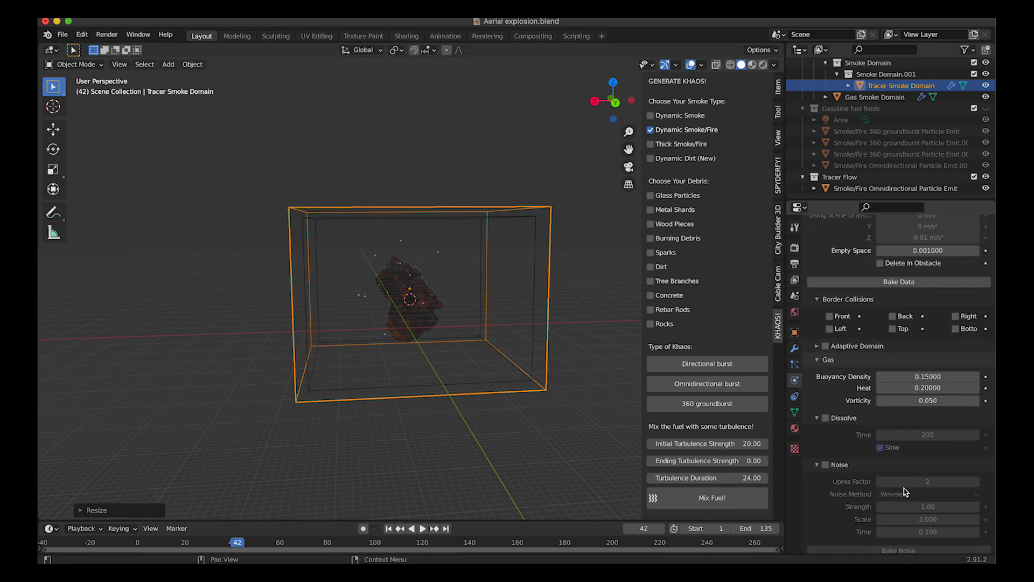
scroll(904, 488, down, 10)
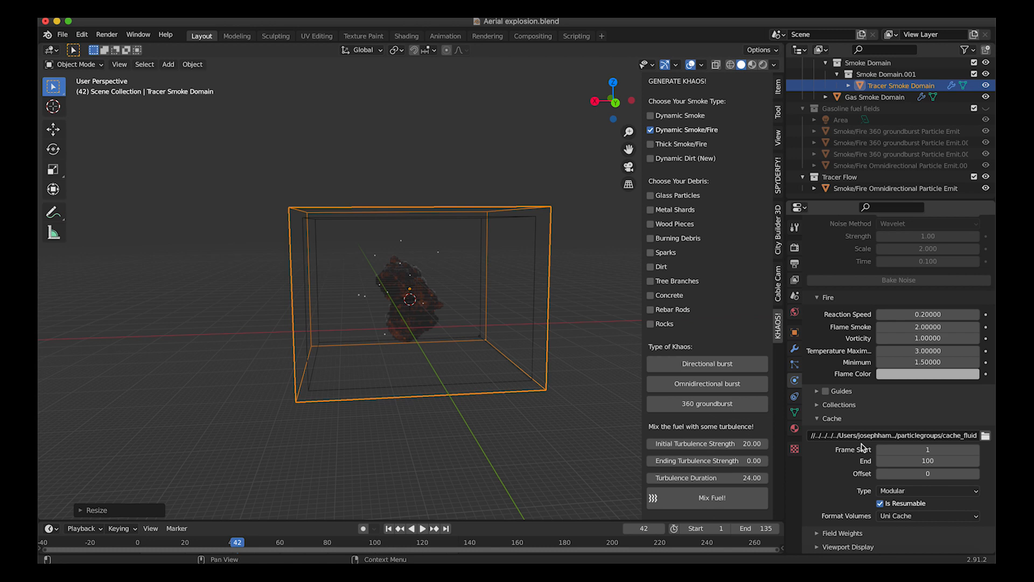
click(985, 435)
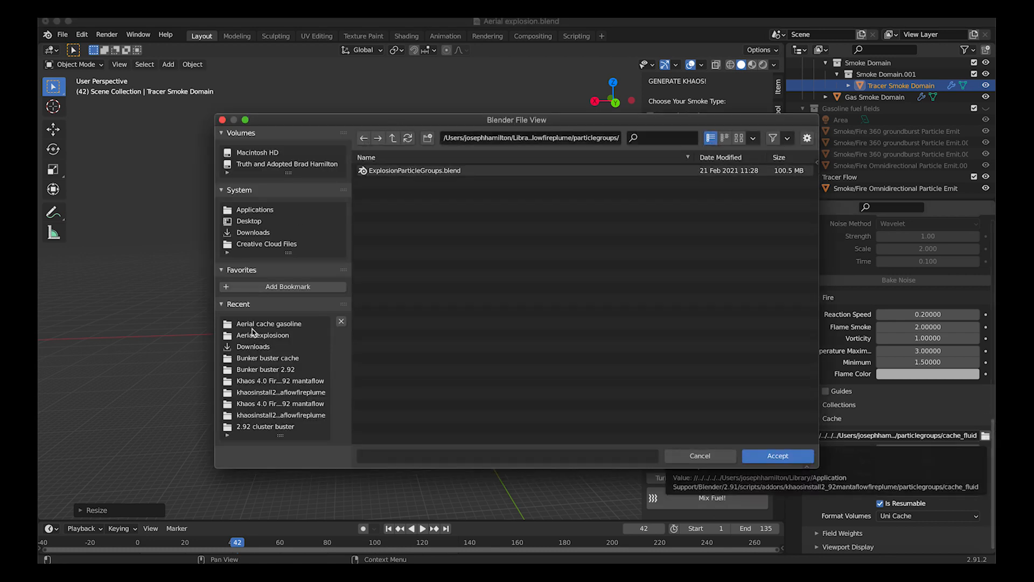
click(250, 334)
click(427, 138)
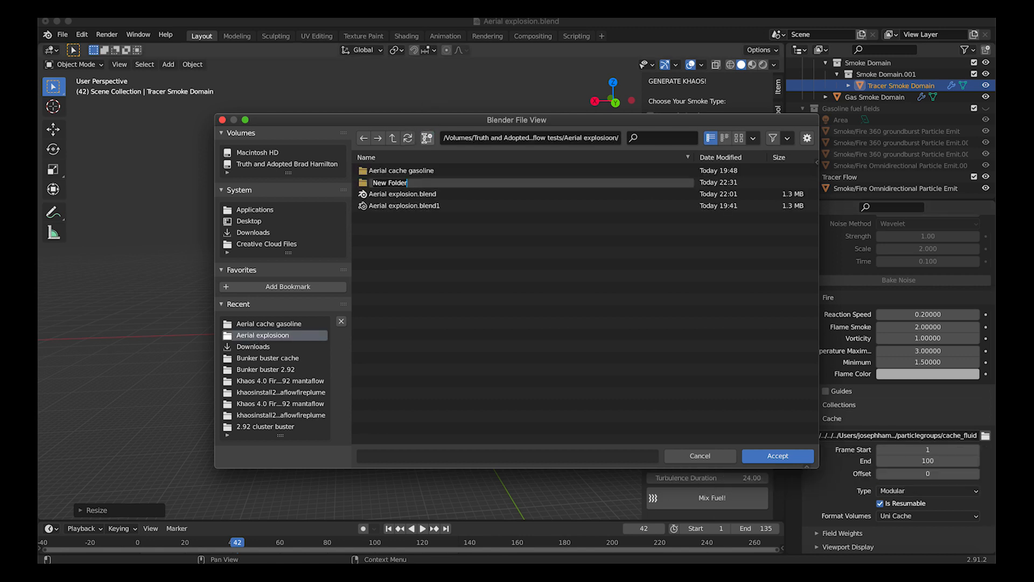
text(Aerial cache)
key(Return)
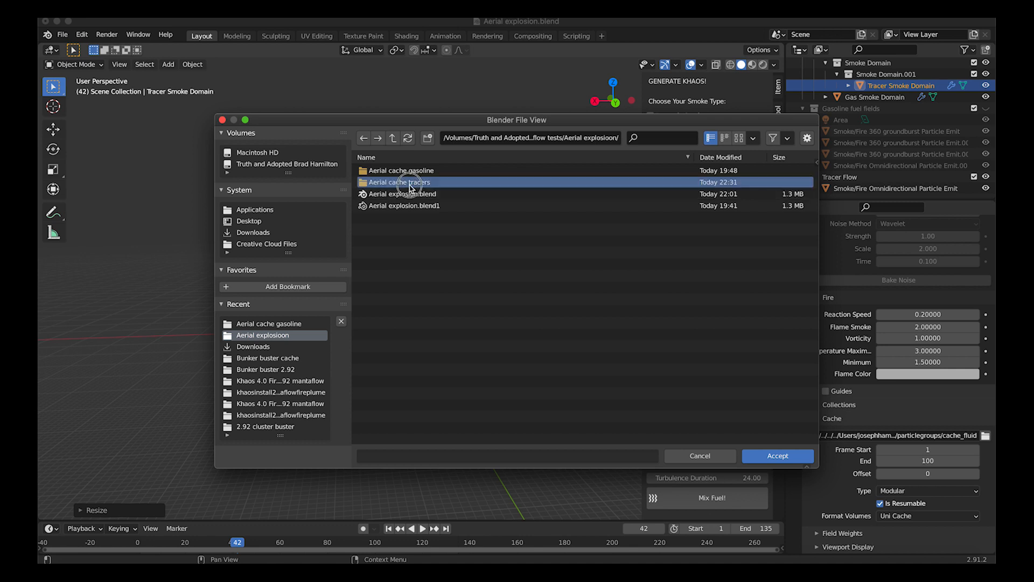
key(Return)
click(787, 462)
Step: Set the tracer domain's cache End frame to 135
click(924, 461)
text(135)
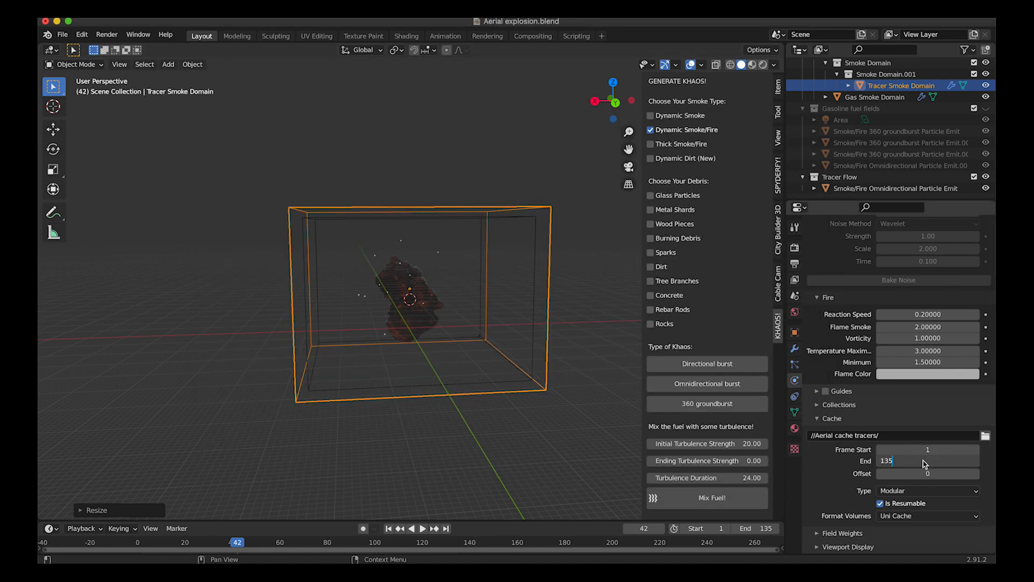
key(Return)
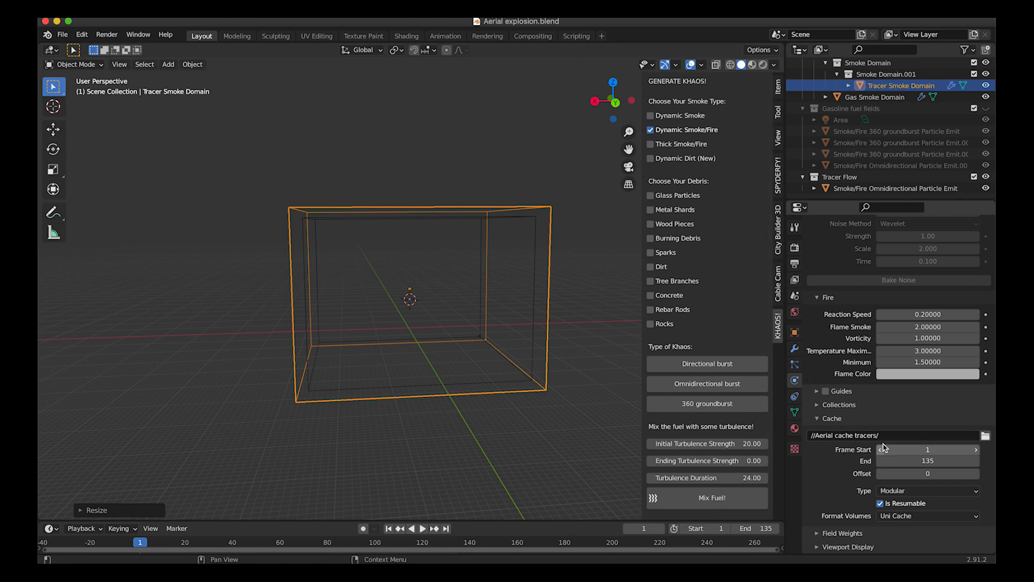
Step: Restrict the tracer domain's Flow collection to Tracer Flow
click(817, 405)
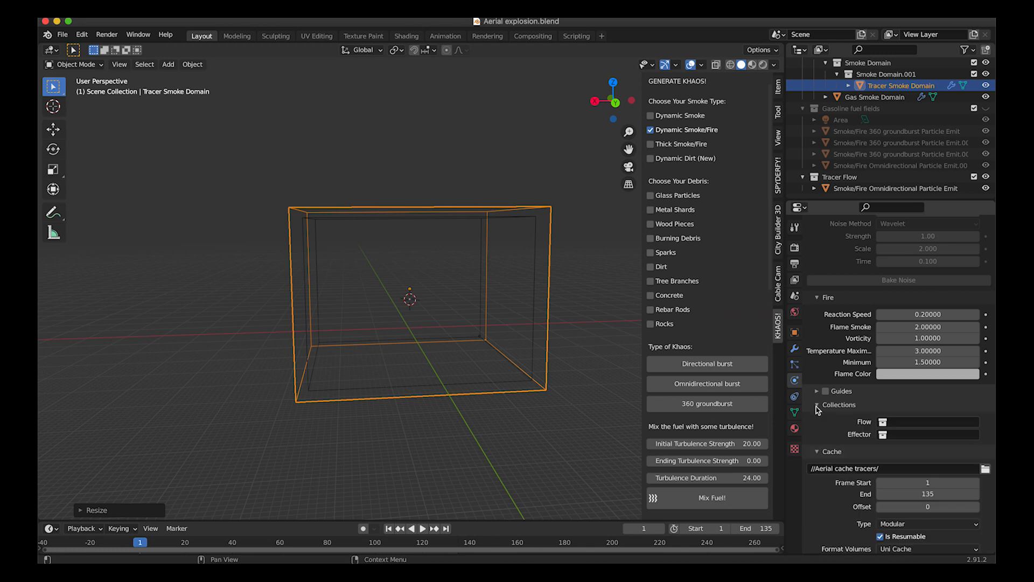
scroll(826, 414, down, 1)
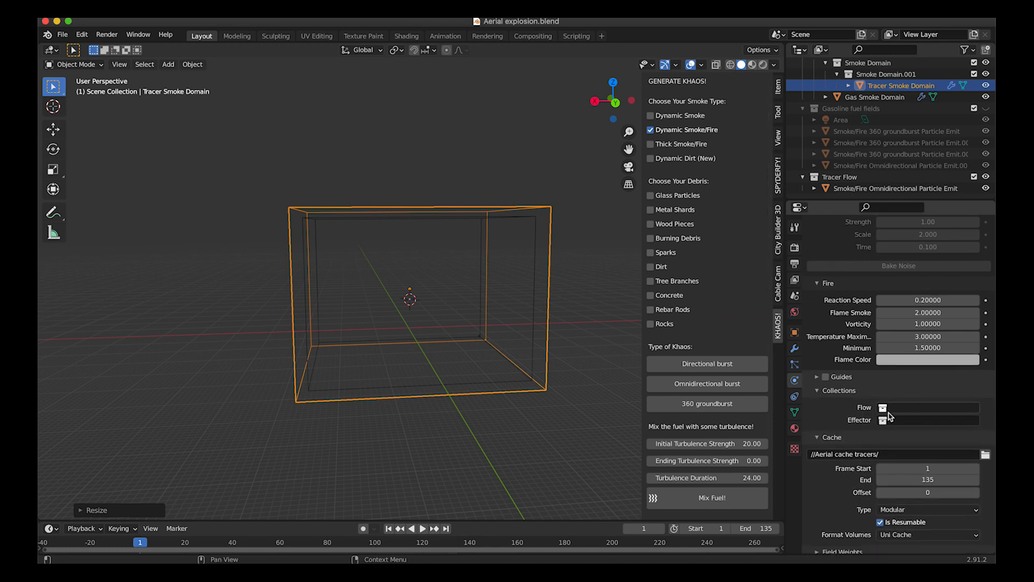
click(893, 409)
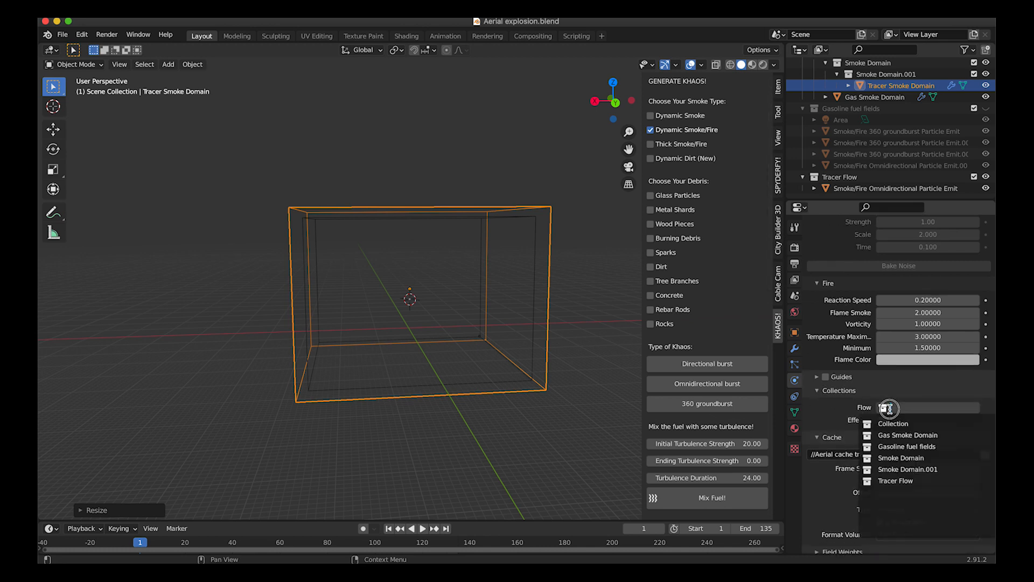
click(901, 481)
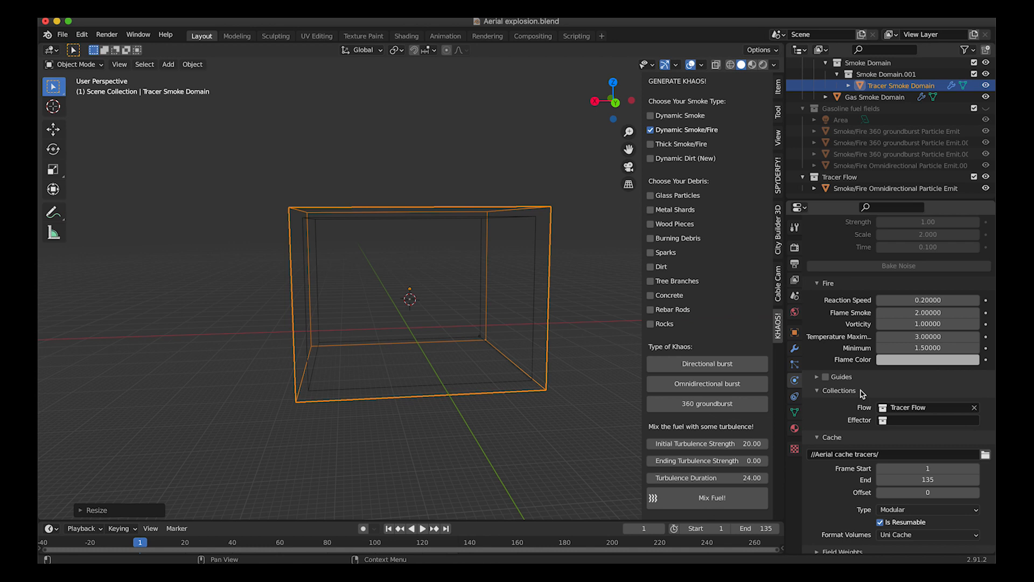
Step: Play the animation from frame 20 and stop at frame 24, where the explosion begins
scroll(711, 377, down, 5)
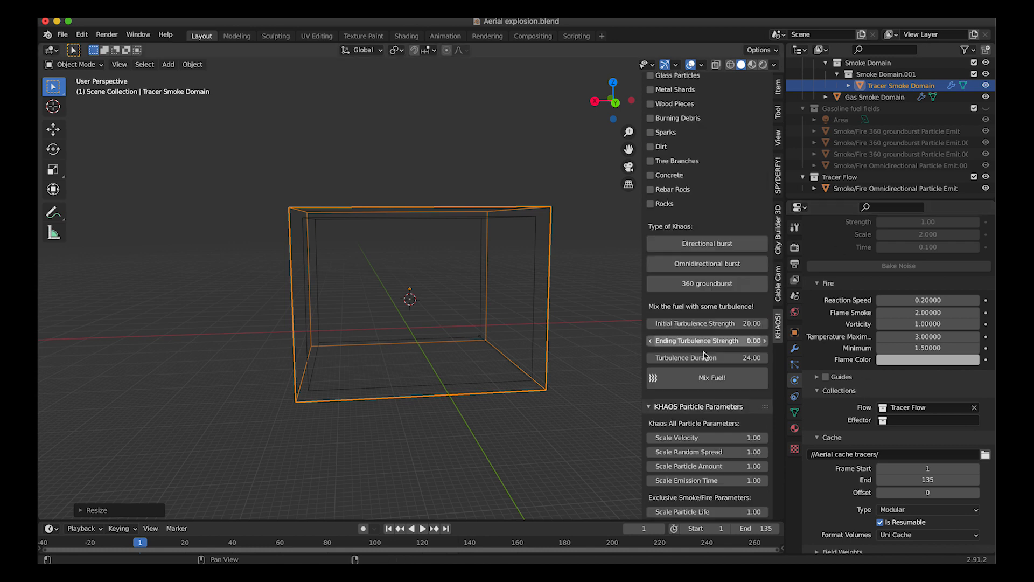
scroll(727, 375, down, 1)
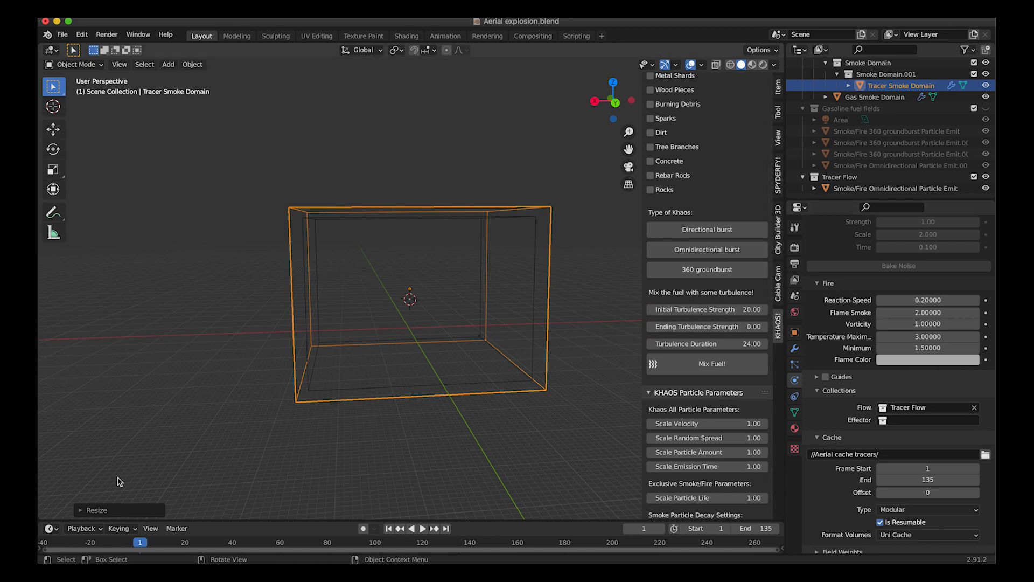
click(184, 543)
key(space)
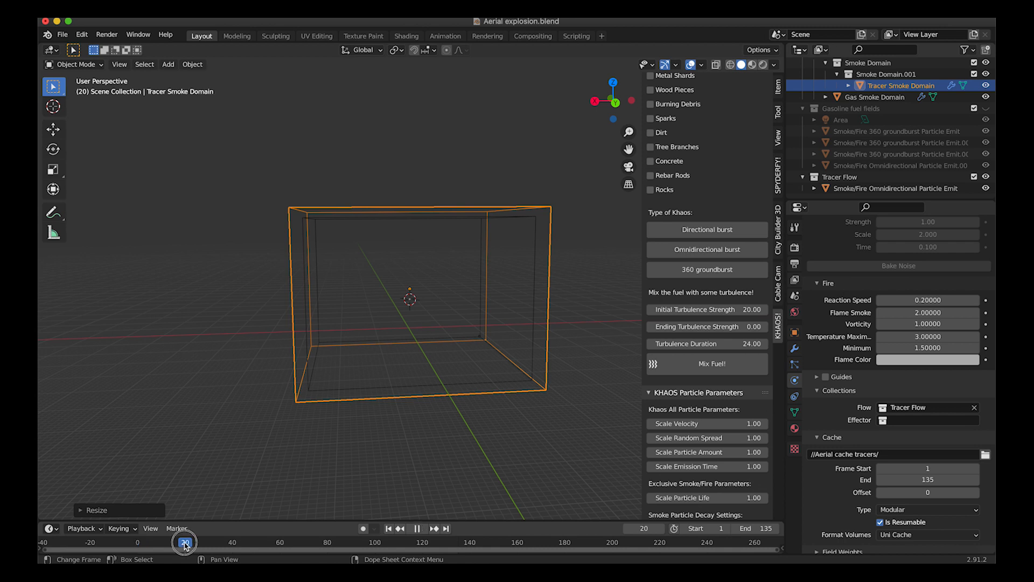
key(space)
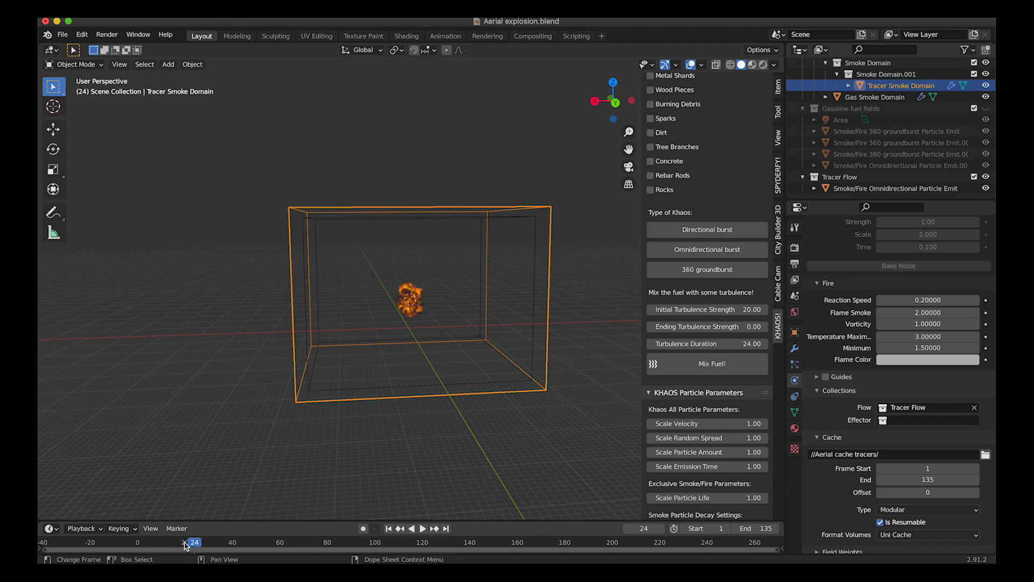
Step: Mix the fuel with a KHAOS turbulence field using an initial strength of 14 and a duration of 15
click(709, 347)
text(15)
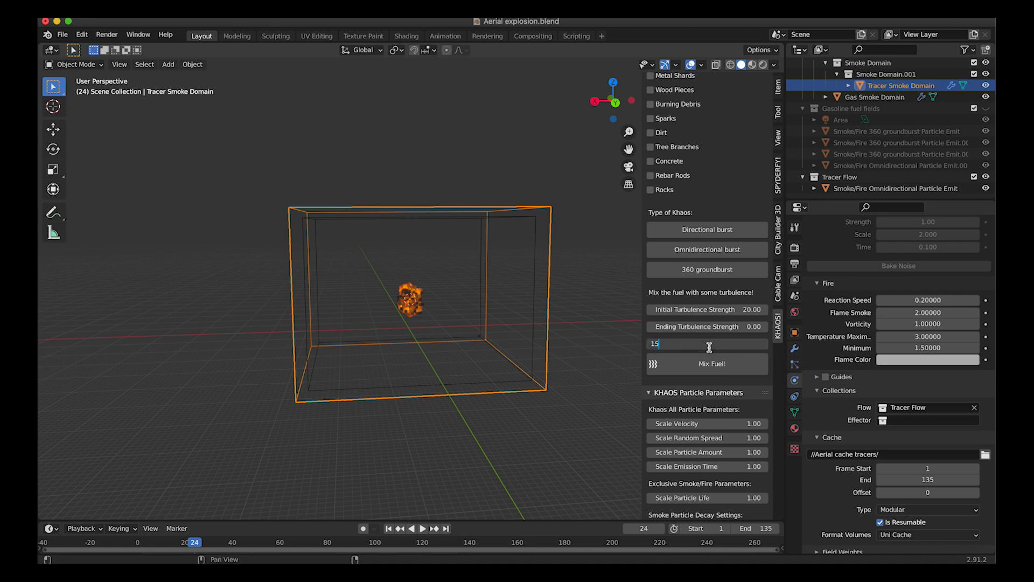
key(Return)
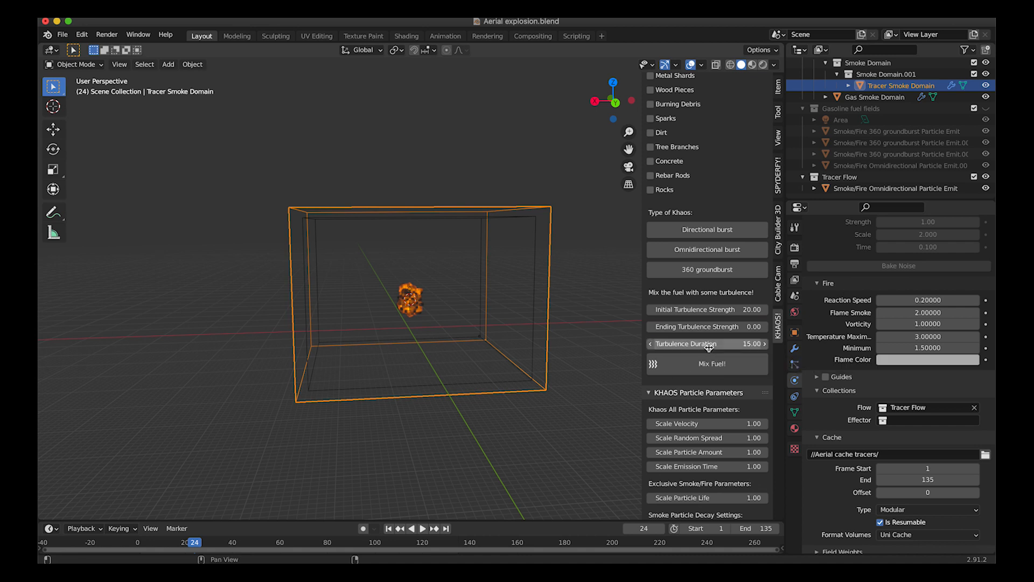
click(746, 310)
text(16.0)
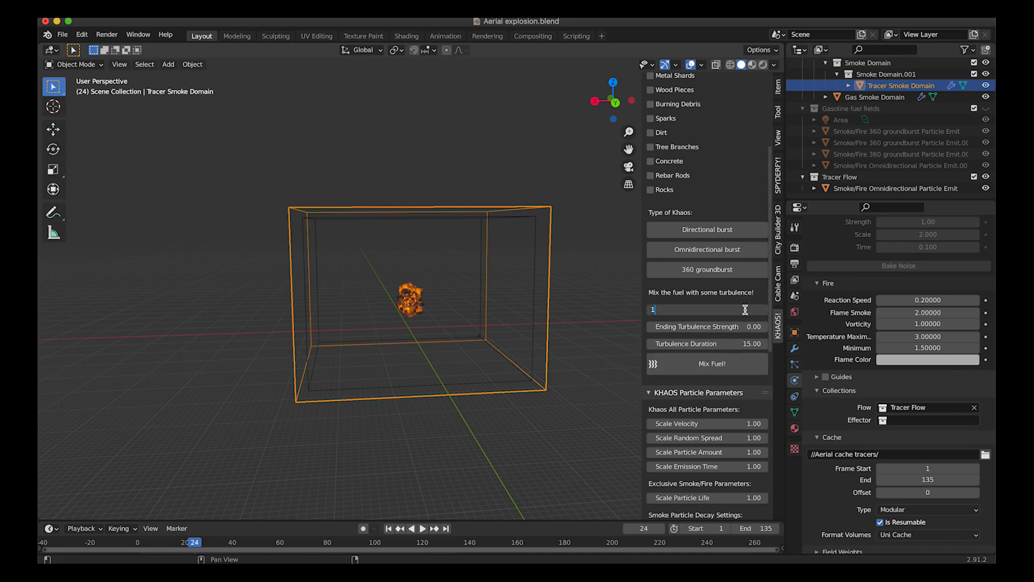
key(Return)
click(711, 364)
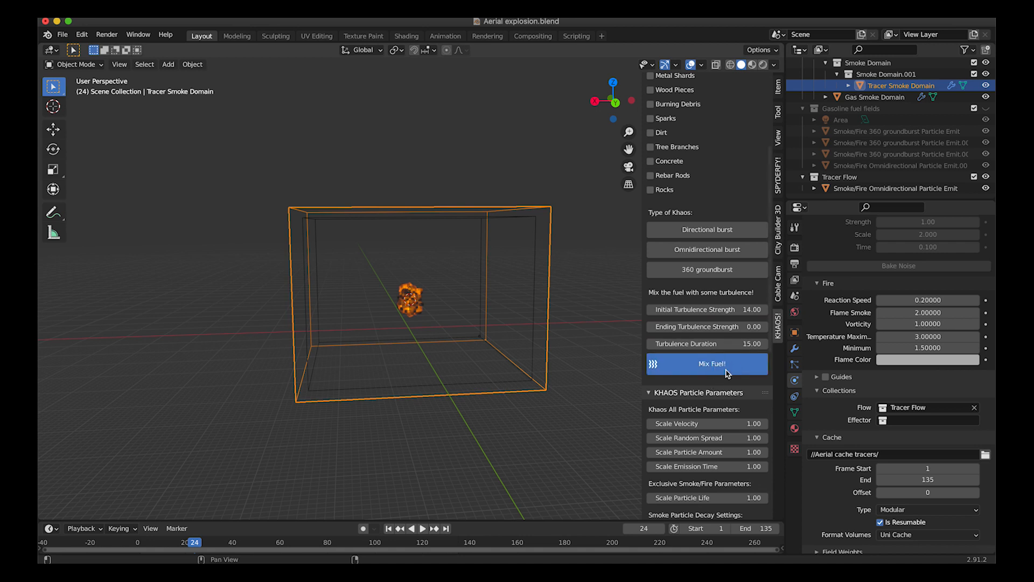
Step: Reselect the Tracer Smoke Domain and bake its fluid data
scroll(853, 162, down, 2)
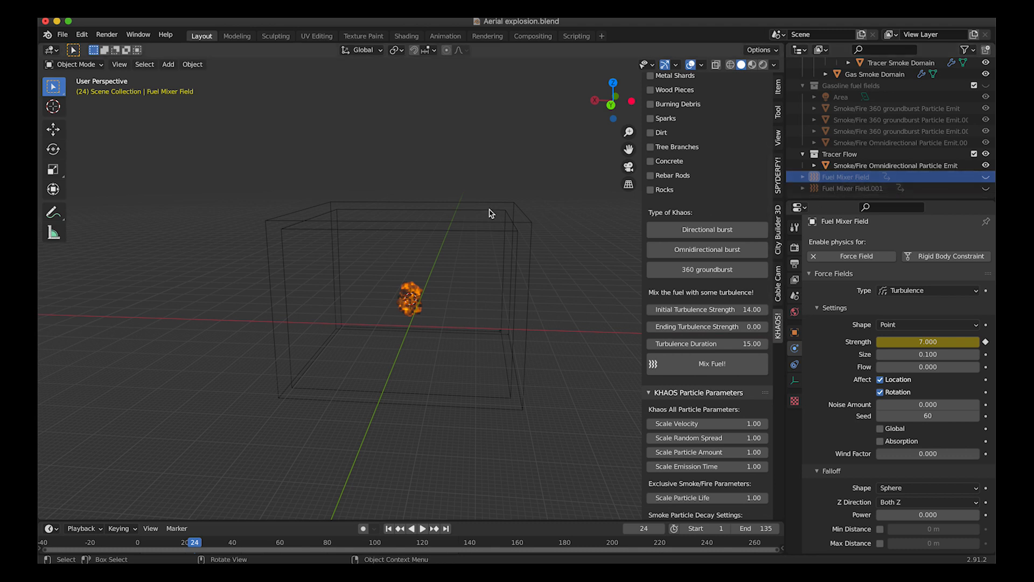
click(510, 213)
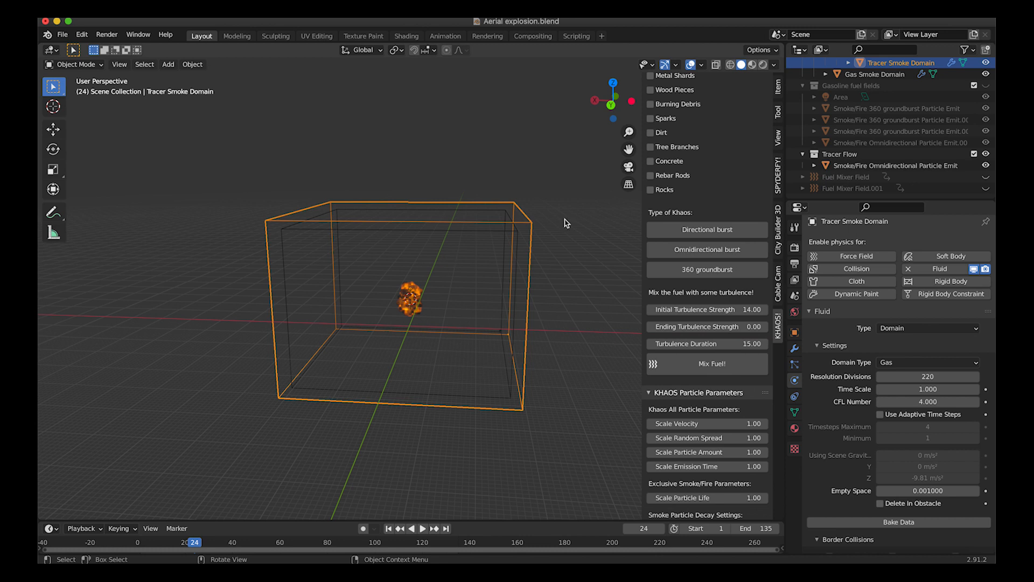
scroll(928, 465, down, 4)
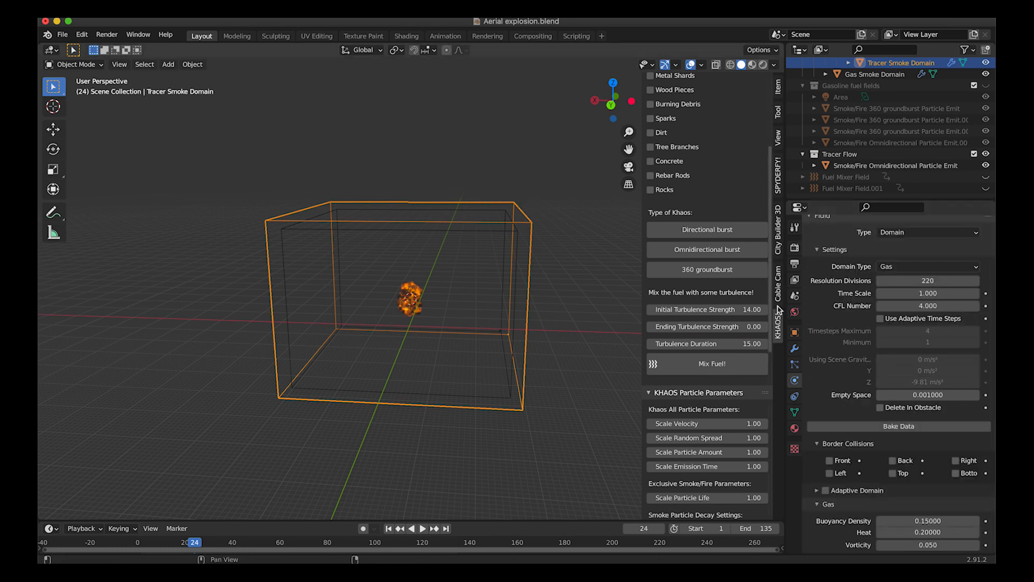
scroll(929, 465, up, 2)
click(899, 464)
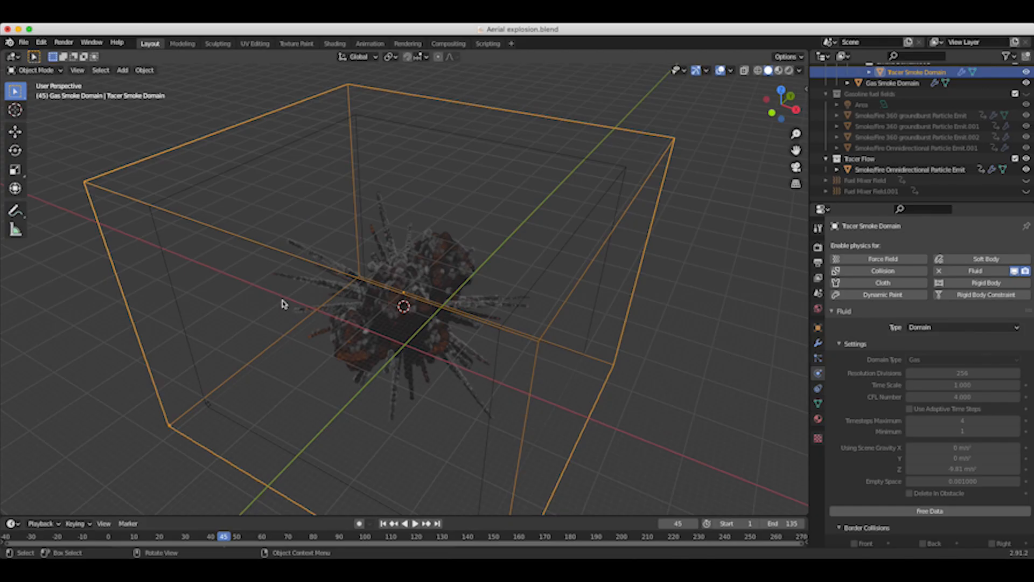
Step: Examine the baked tracer smoke trails around the explosion from several angles
scroll(284, 305, right, 10)
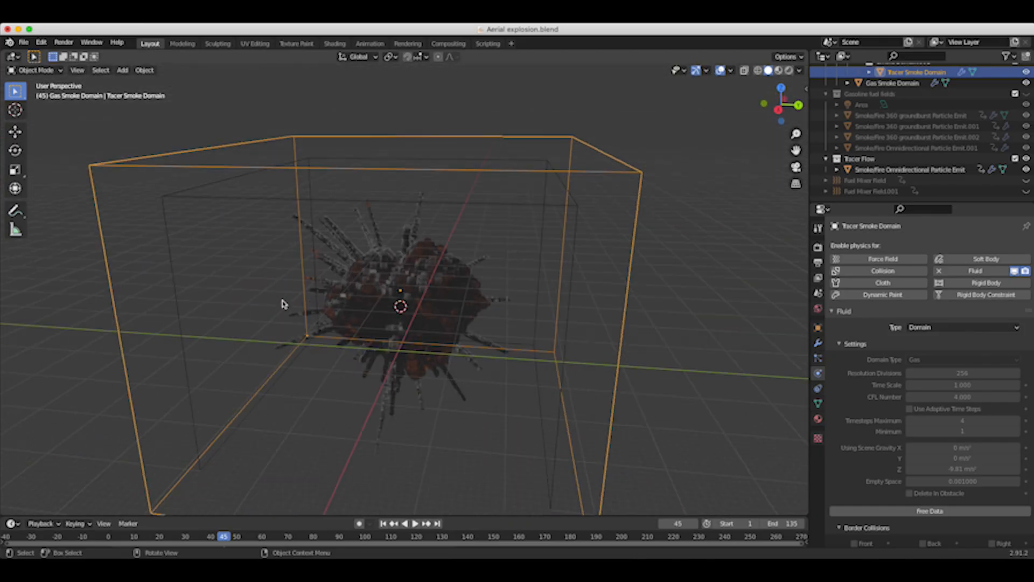
scroll(284, 304, right, 10)
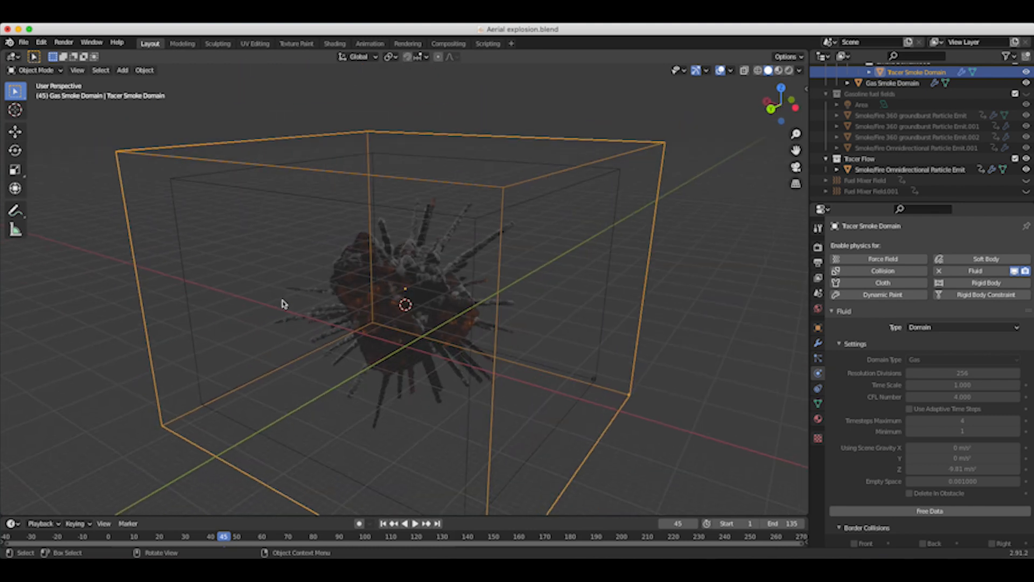
scroll(284, 304, right, 10)
scroll(284, 305, right, 15)
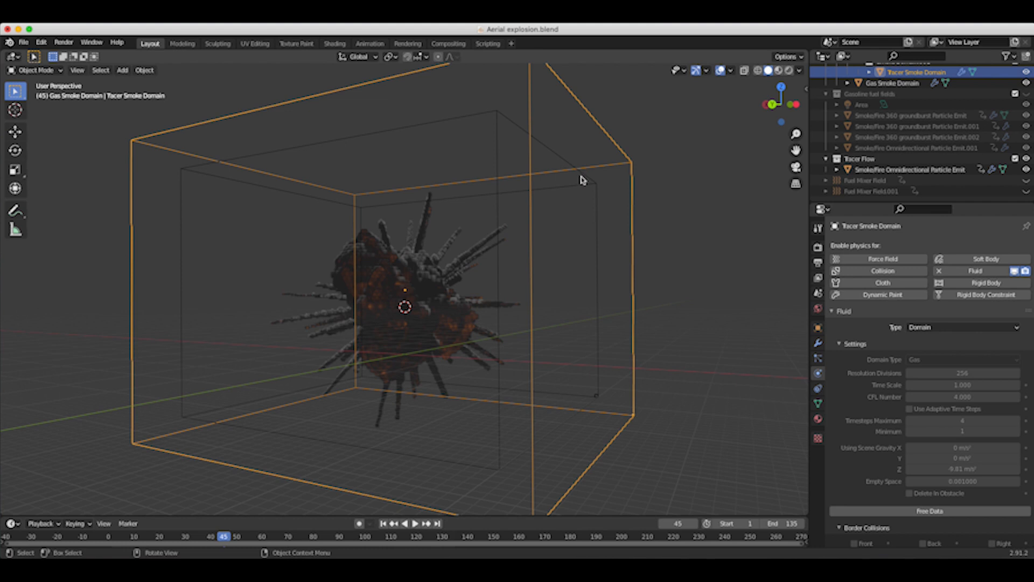
Step: Save the Aerial explosion.blend file before adding noise to the tracer smoke
scroll(591, 293, right, 10)
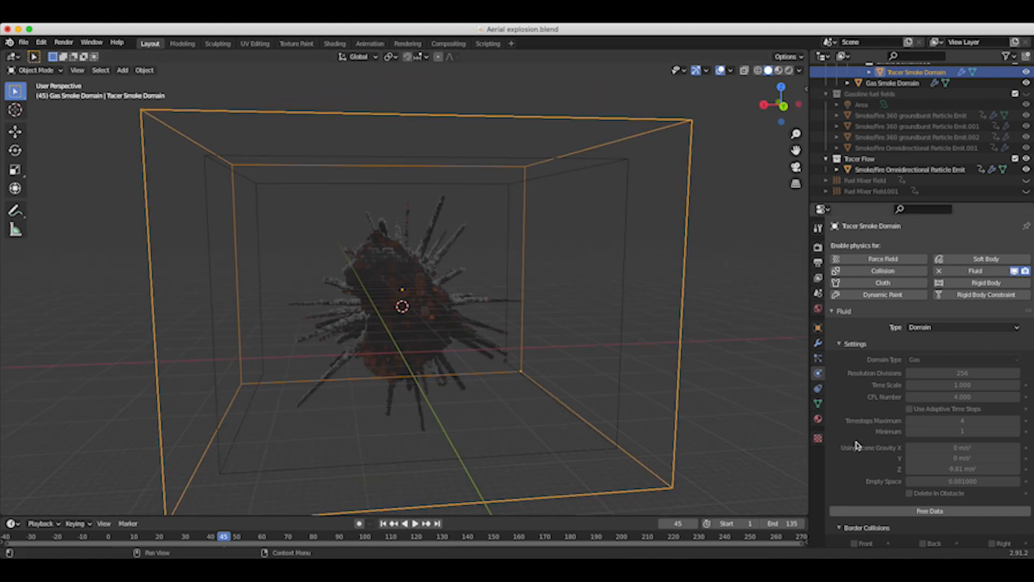
scroll(967, 466, down, 10)
scroll(967, 469, down, 2)
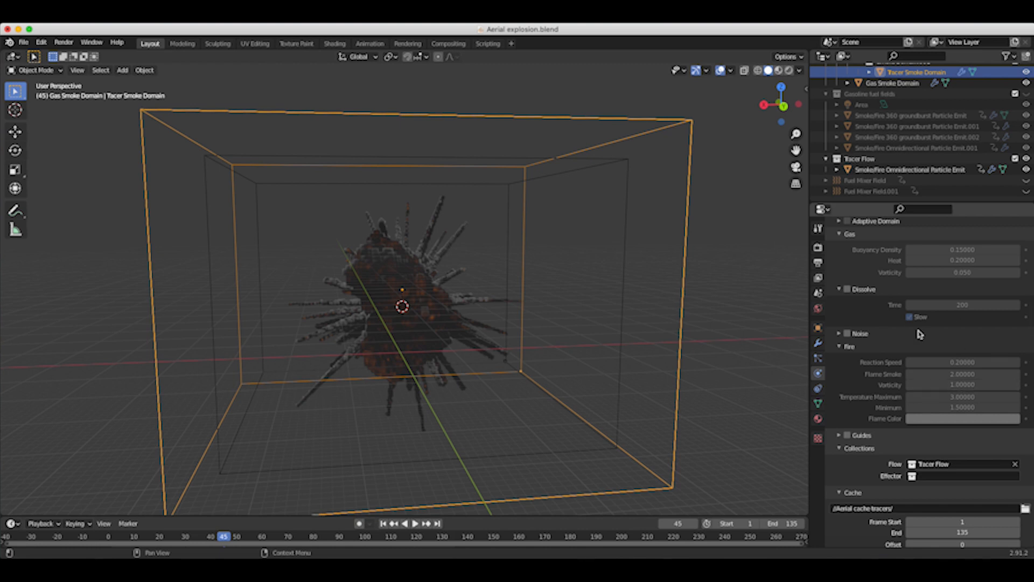
click(23, 42)
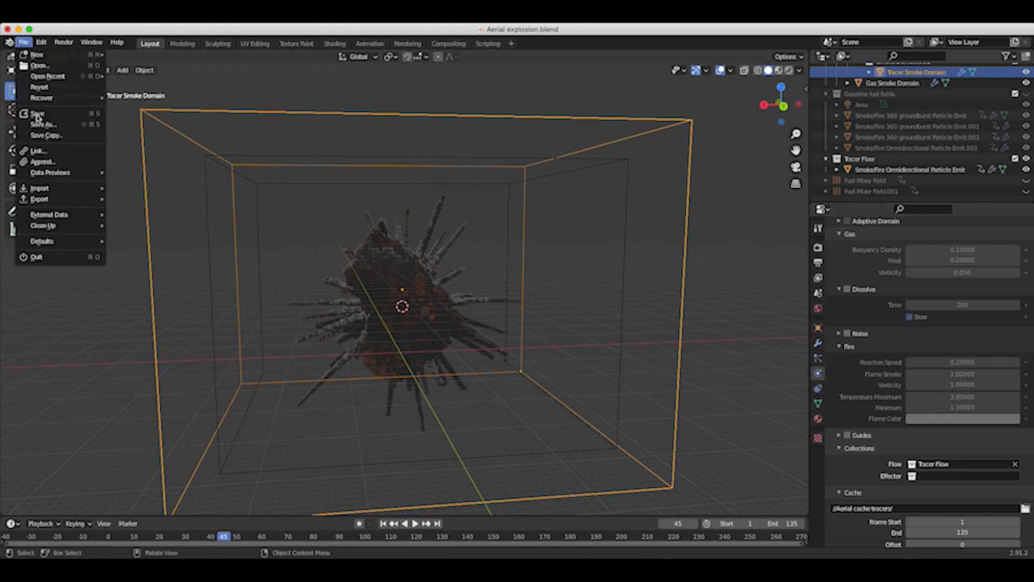
click(37, 115)
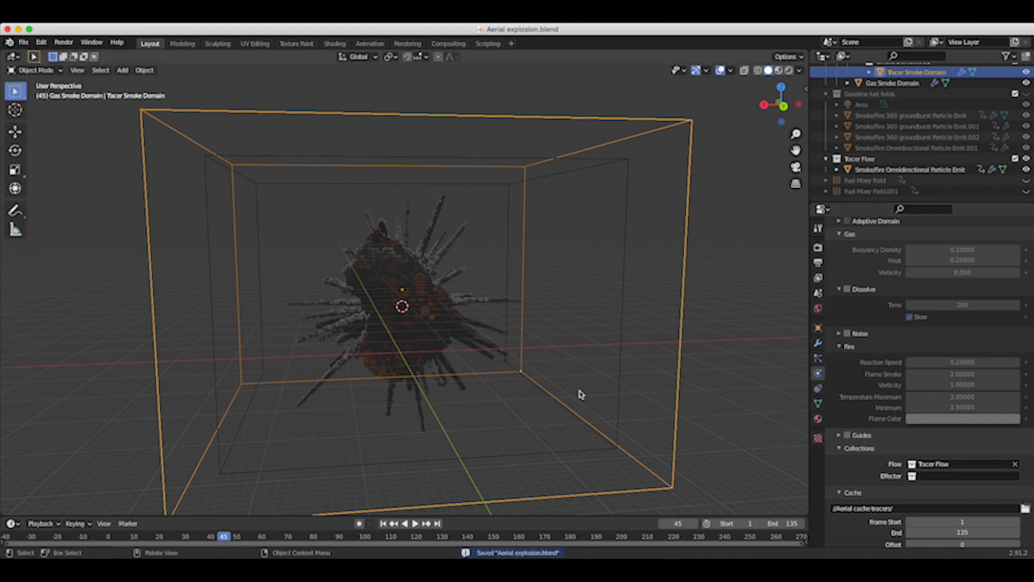
Step: Enable noise on the Tracer Smoke Domain with an upres factor of 2 and bake it
click(840, 334)
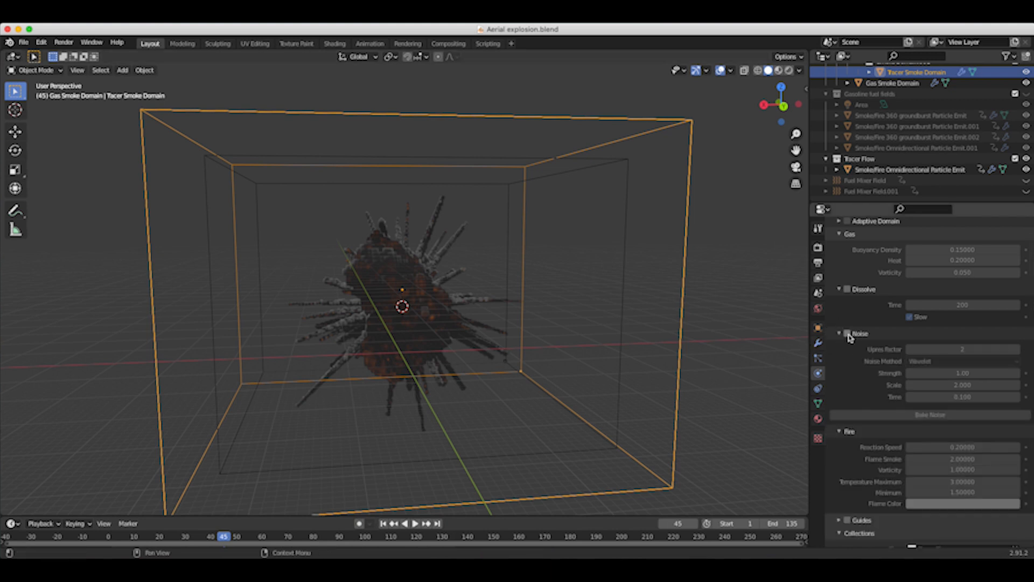
click(849, 335)
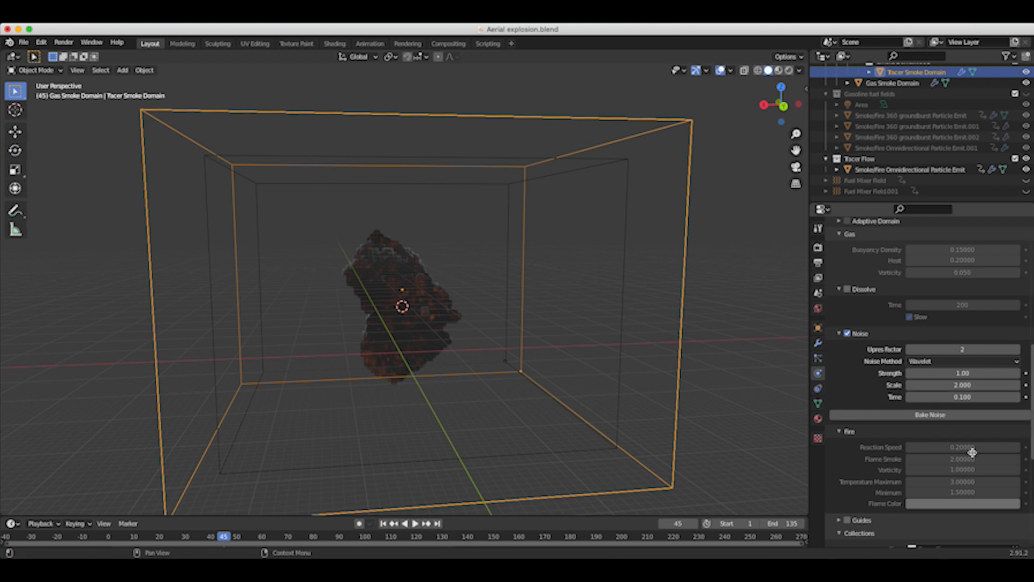
click(923, 415)
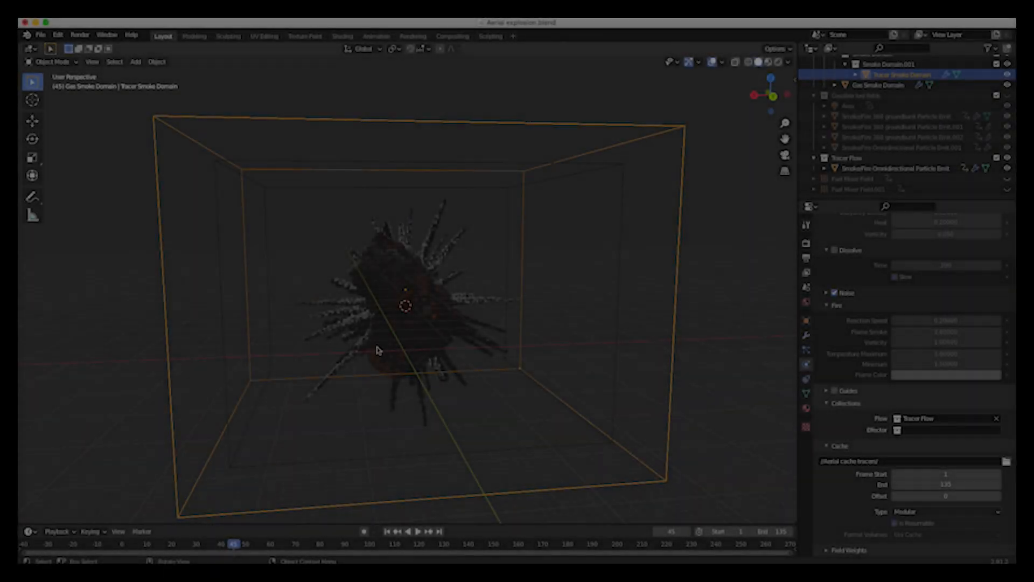
scroll(380, 349, left, 5)
scroll(377, 350, left, 5)
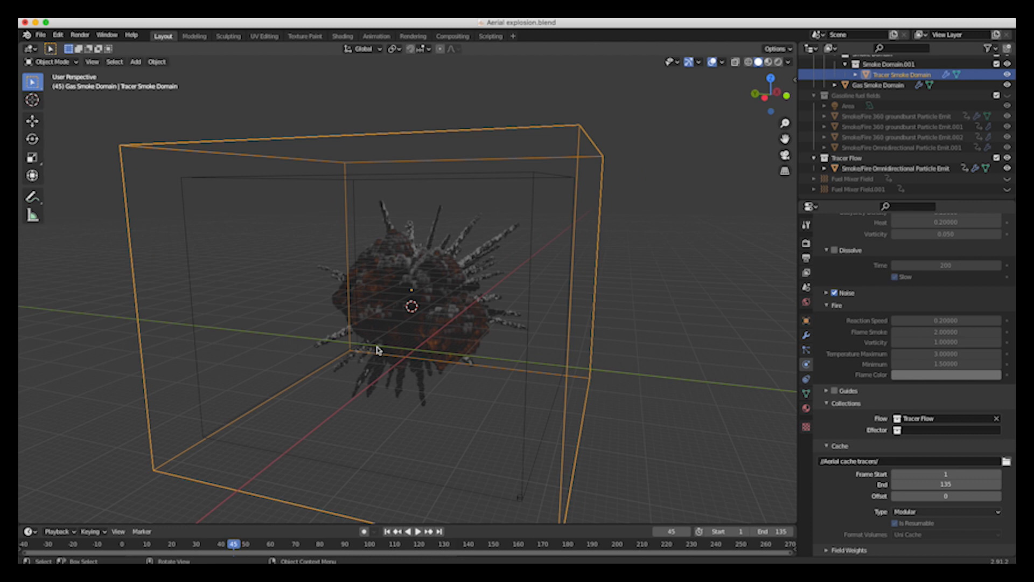
scroll(365, 356, left, 5)
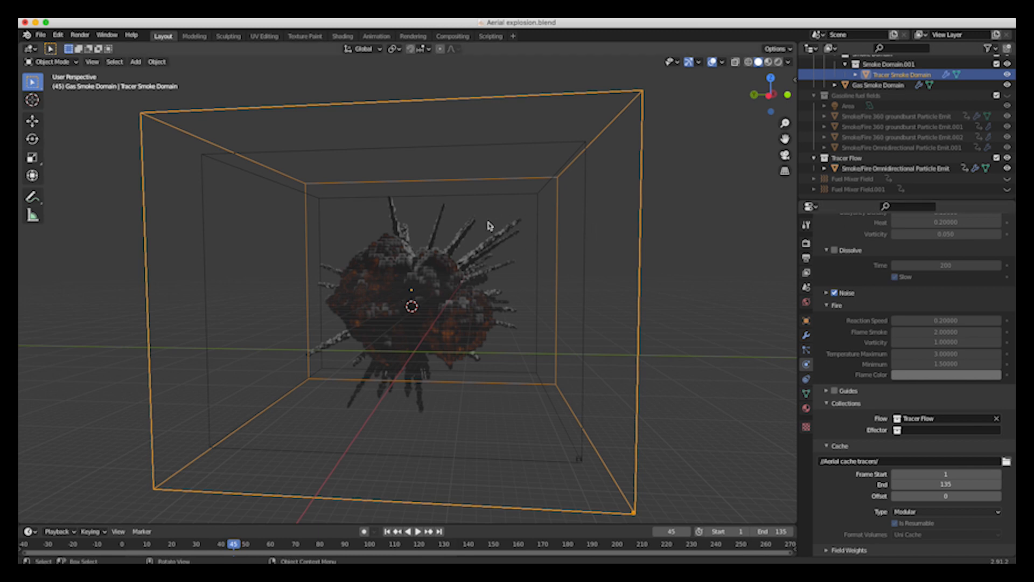
Step: Set the Cycles render samples to 30 and turn on the animated sampling seed
click(806, 244)
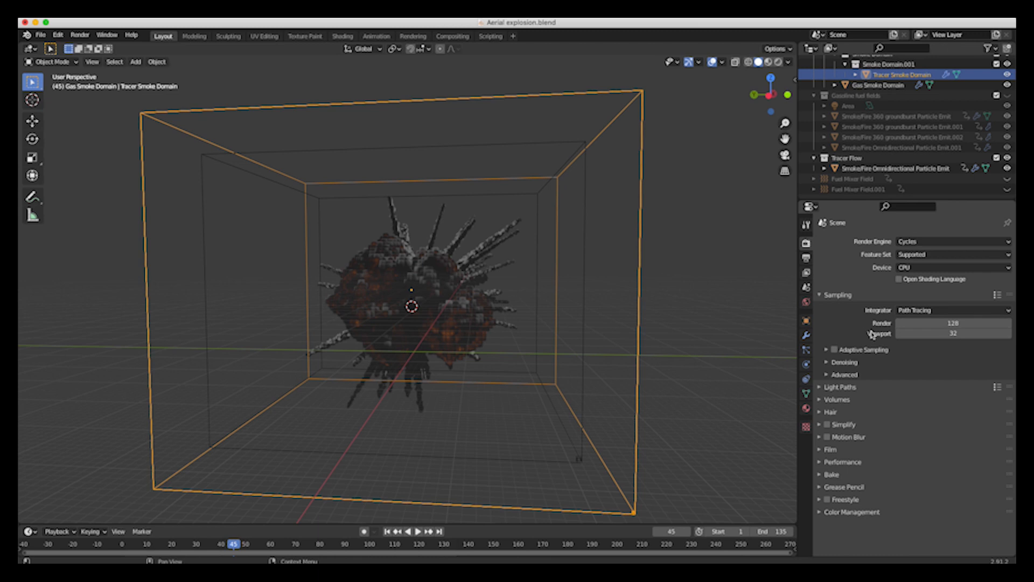
click(948, 324)
key(Return)
click(828, 375)
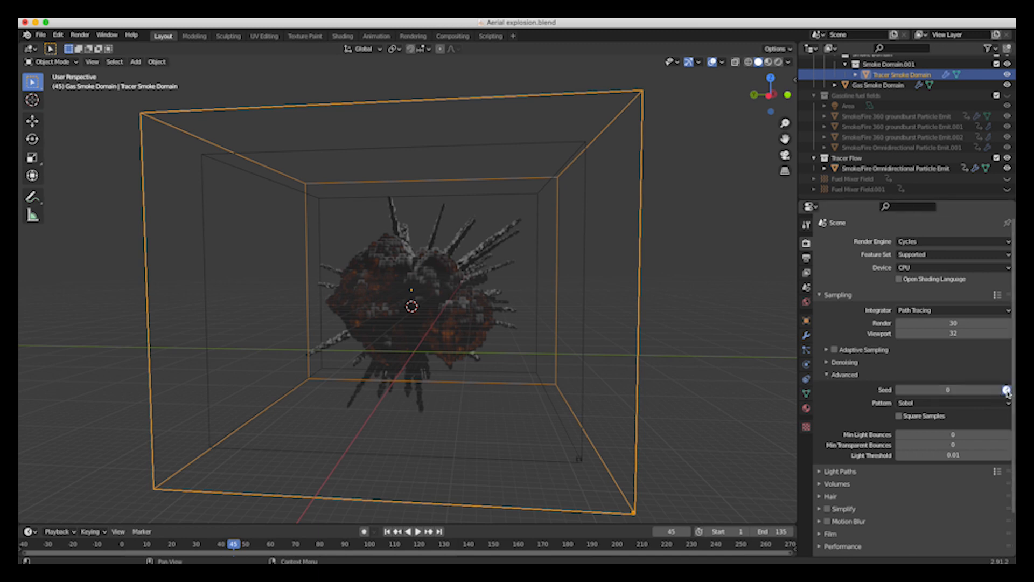
Step: Set the maximum volume light bounces for Cycles to 4
click(821, 473)
scroll(830, 469, down, 5)
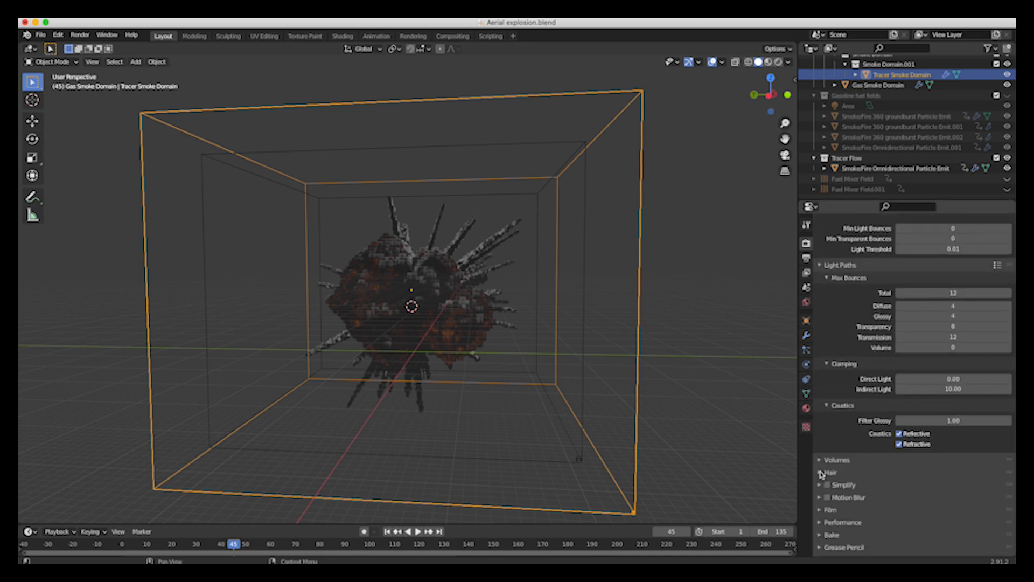
click(952, 343)
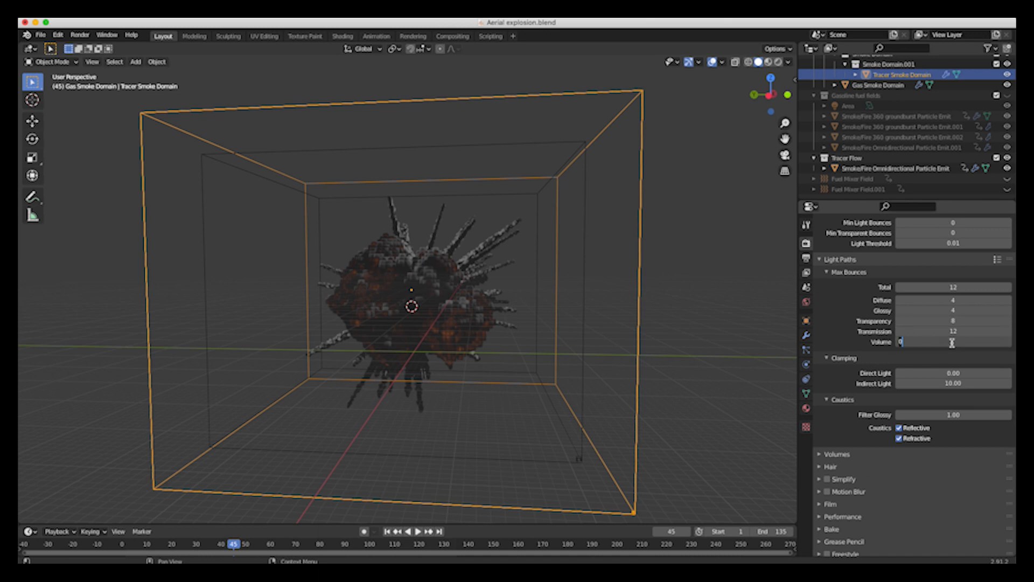
key(Return)
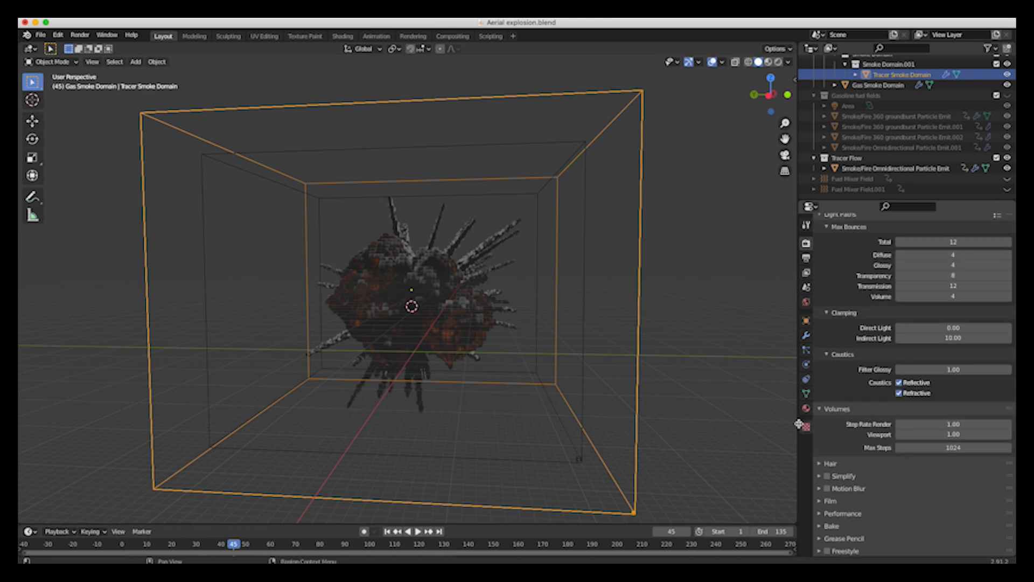
Step: Set the volume render step rate to 0.05 and the maximum volume steps to 300
click(946, 424)
text(.05)
key(Return)
click(943, 447)
text(300)
key(Return)
scroll(830, 401, down, 1)
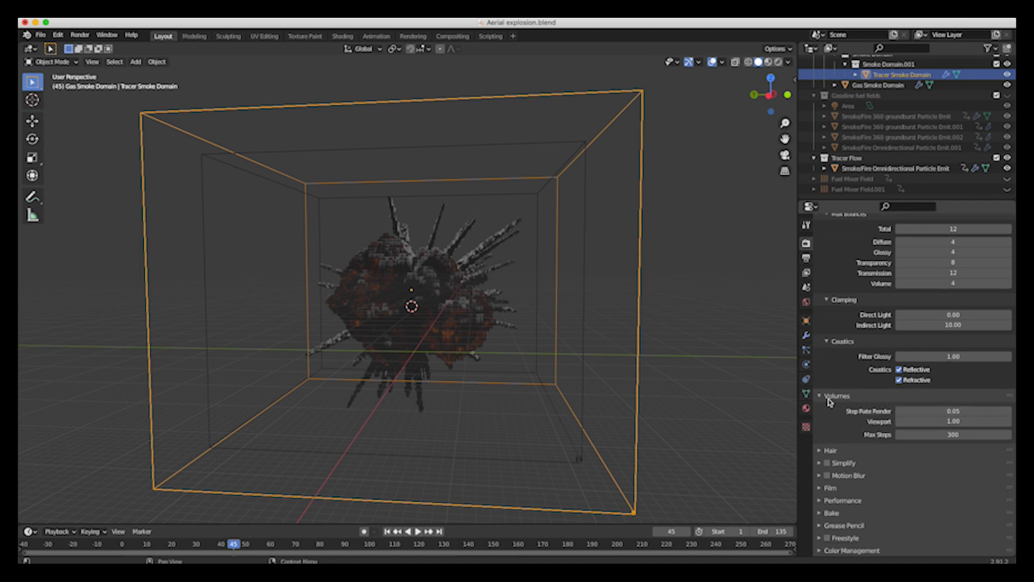
Step: Make the film background transparent in the render settings
click(830, 487)
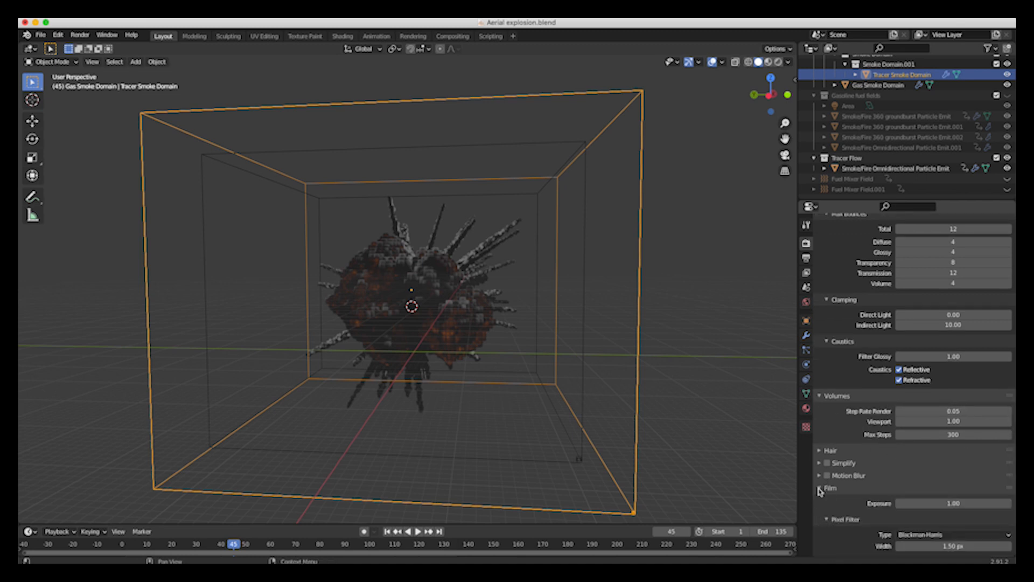
scroll(840, 469, down, 5)
click(835, 458)
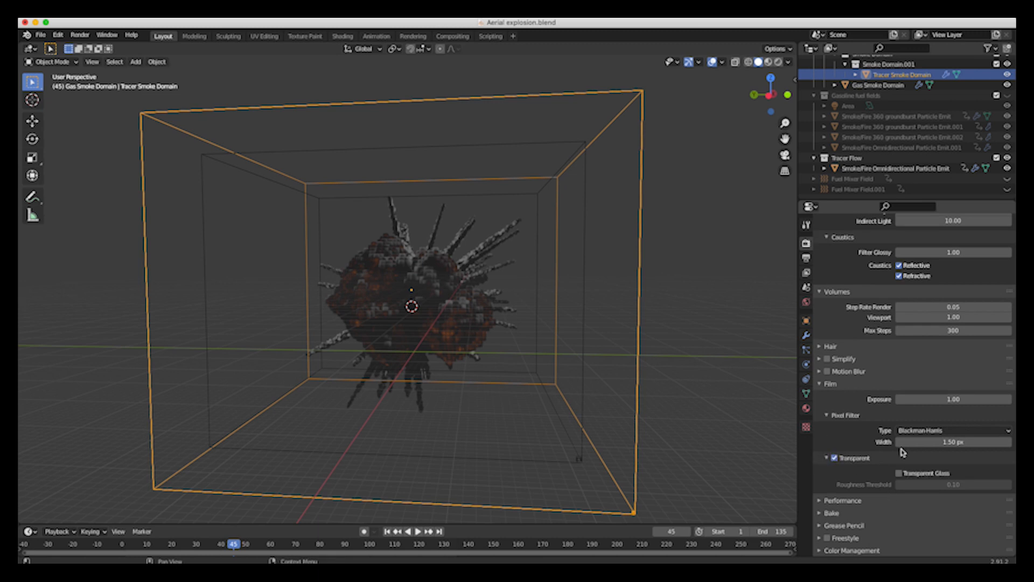
scroll(884, 409, up, 15)
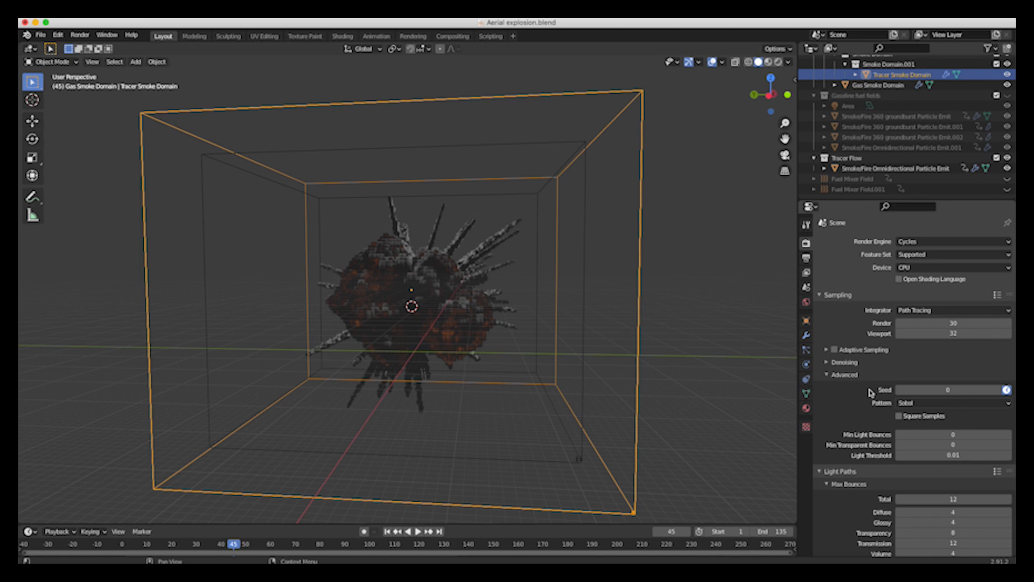
Step: Use the canary_wharf_4k.hdr image from the Downloads folder as an environment texture for the world background color
click(807, 301)
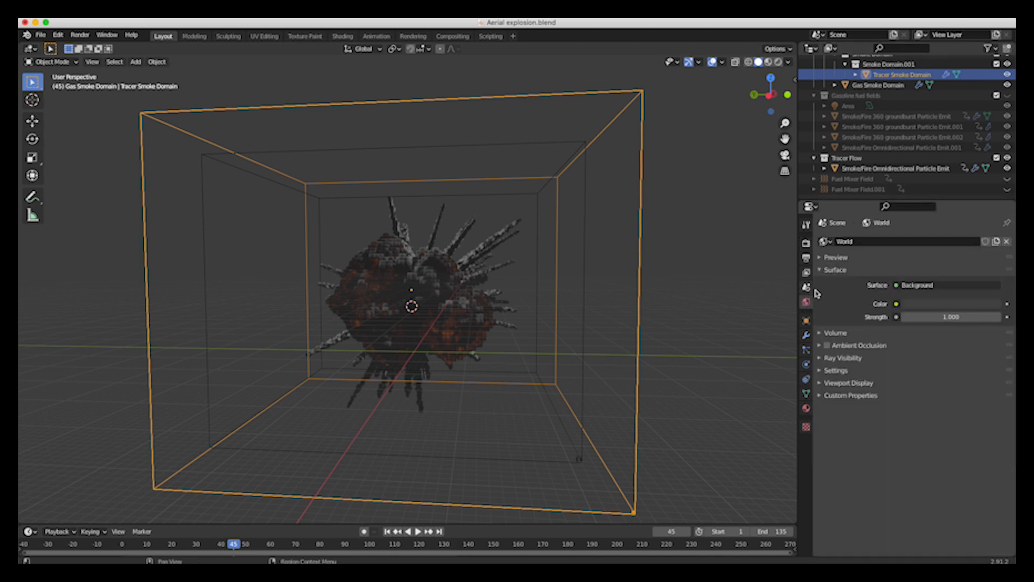
click(895, 304)
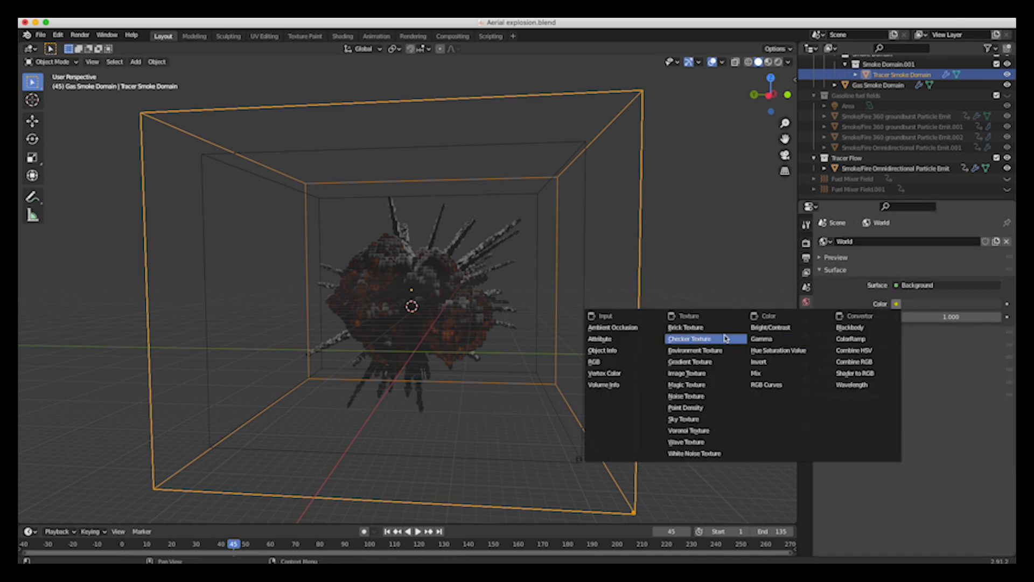
click(701, 351)
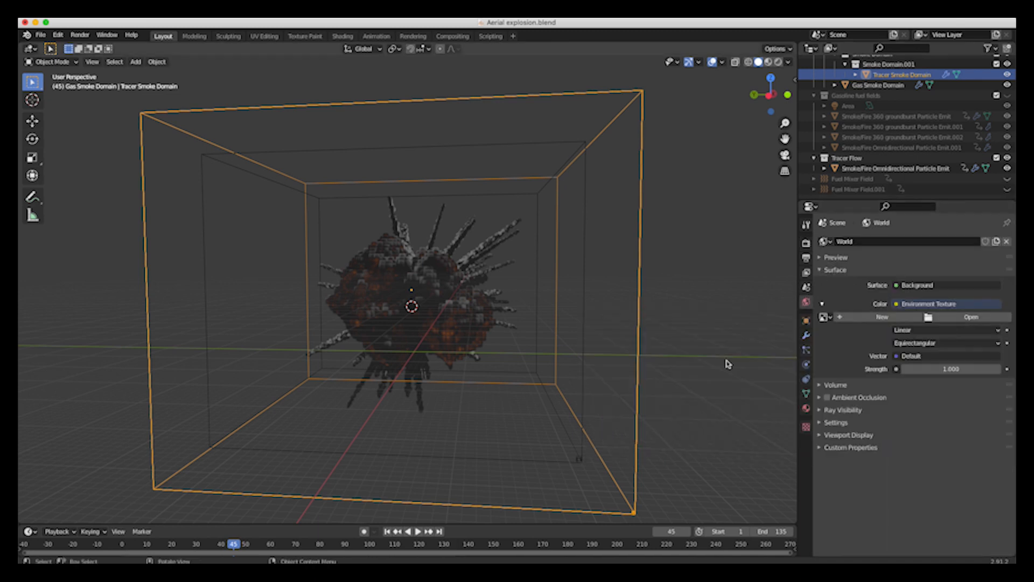
click(959, 322)
click(316, 443)
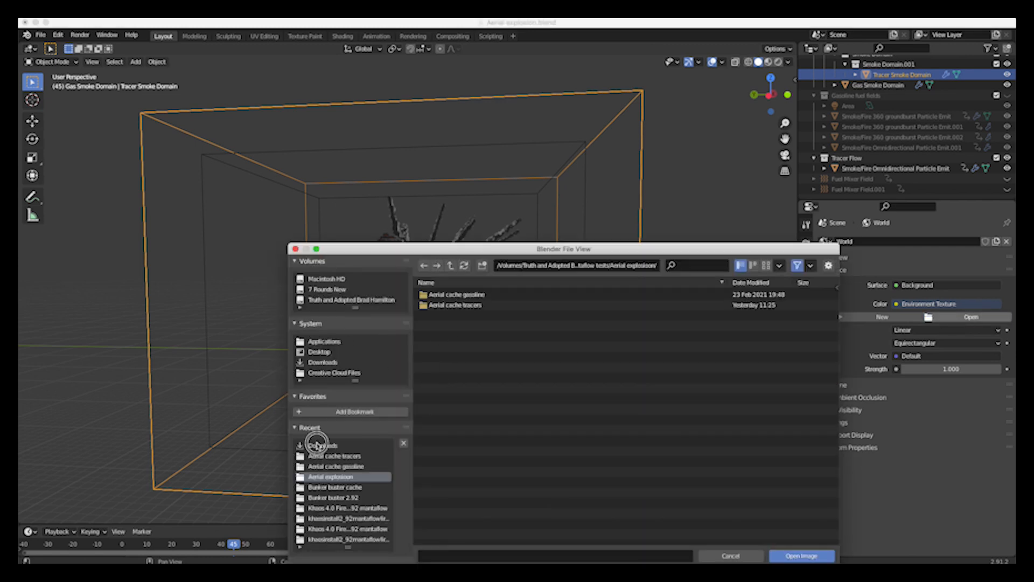
scroll(540, 450, down, 12)
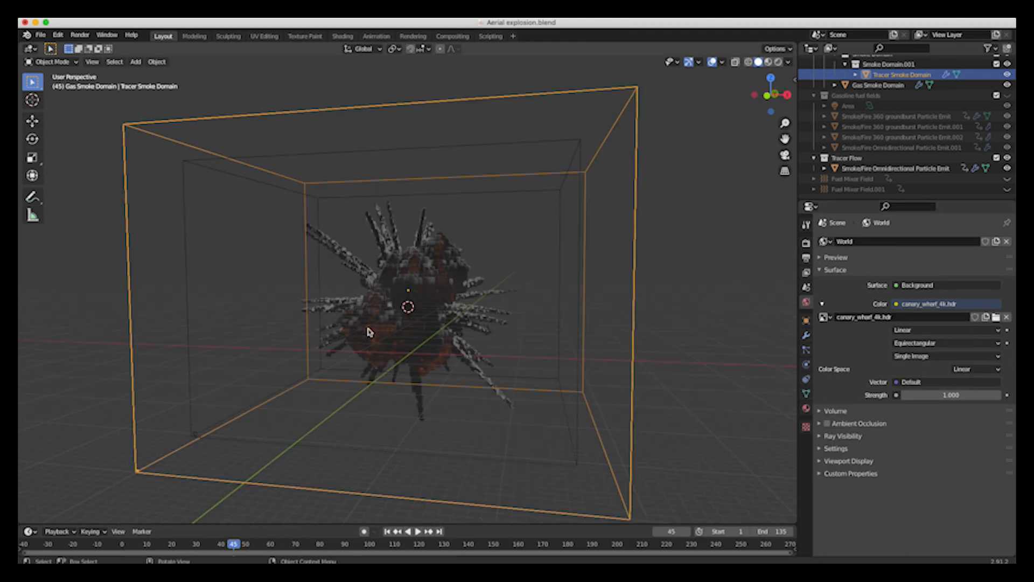
Step: Add a camera to the scene at the center of the explosion
scroll(369, 332, right, 10)
scroll(369, 332, down, 5)
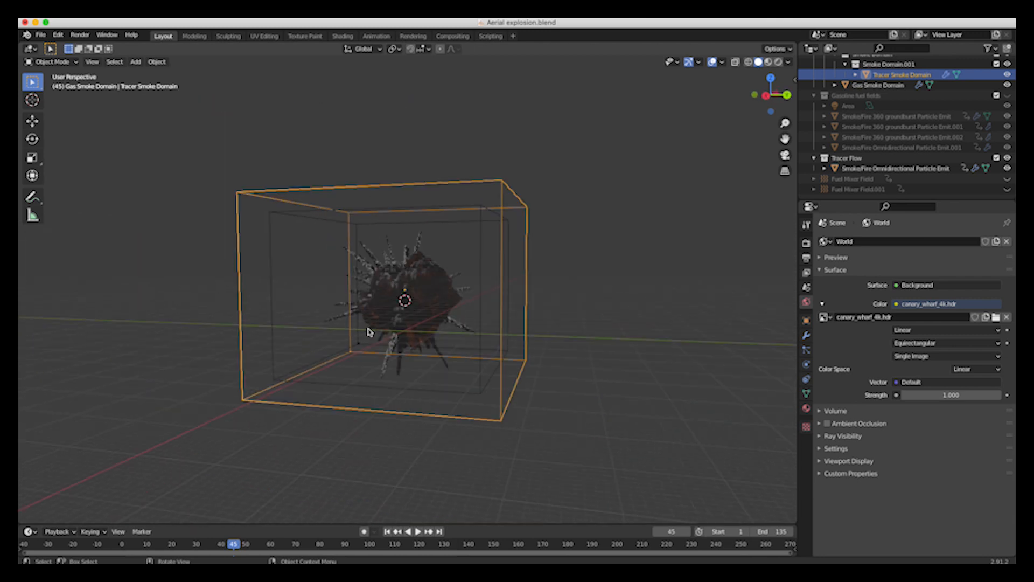
key(shift+a)
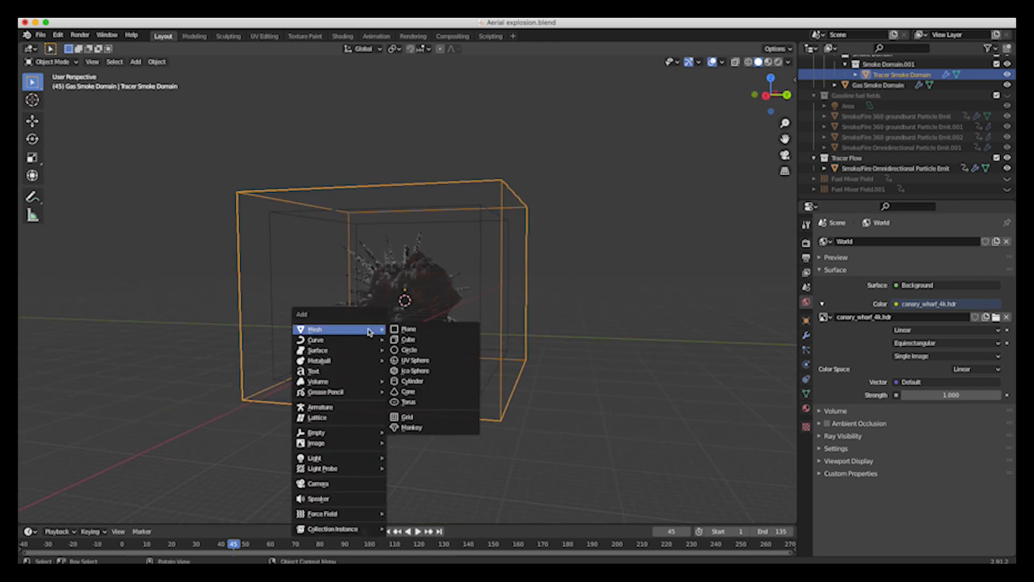
click(323, 484)
Step: Move the camera along the global X axis away from the explosion so that the whole blast fits in its frame
scroll(480, 266, right, 5)
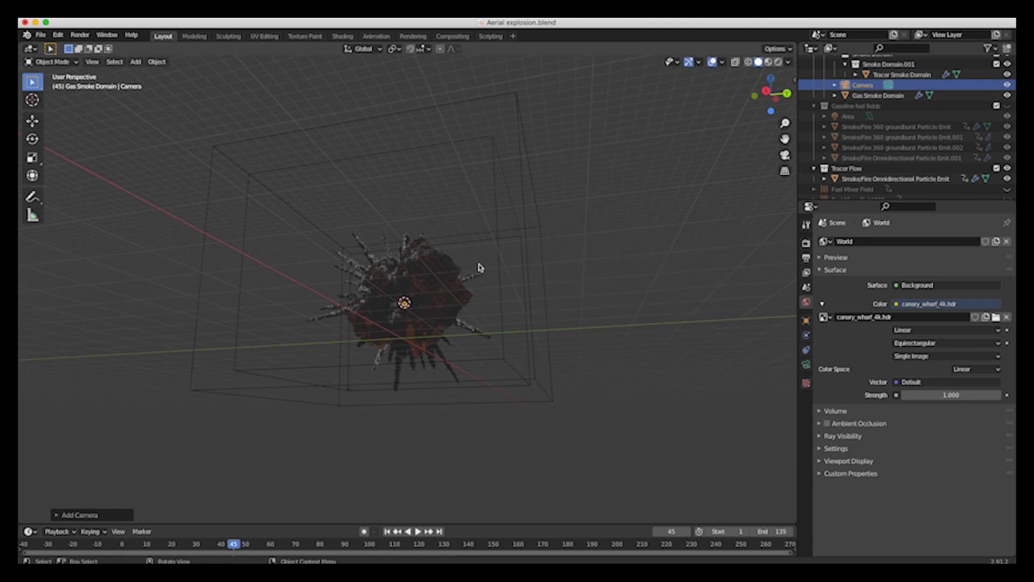
scroll(480, 266, right, 10)
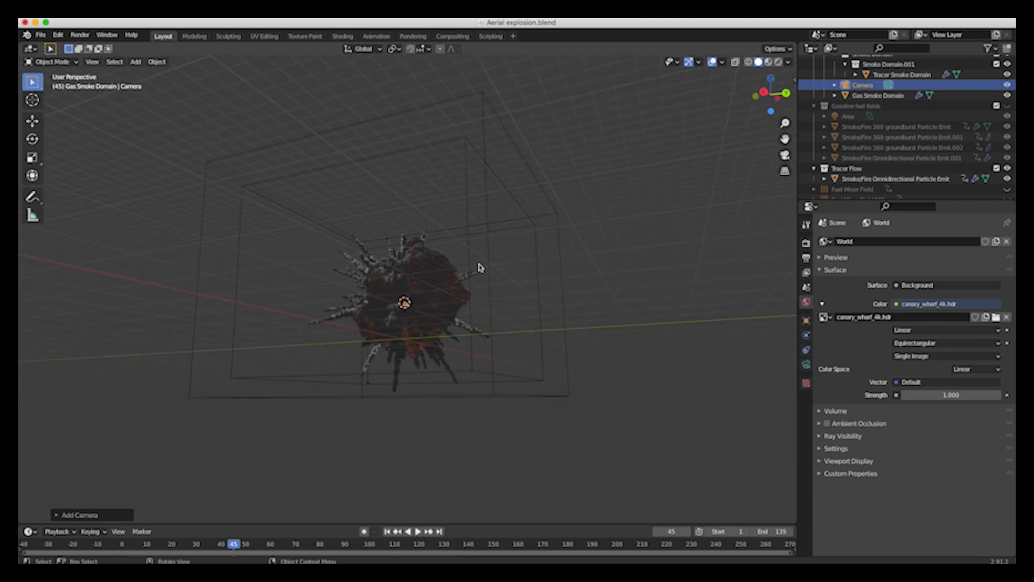
scroll(481, 267, right, 5)
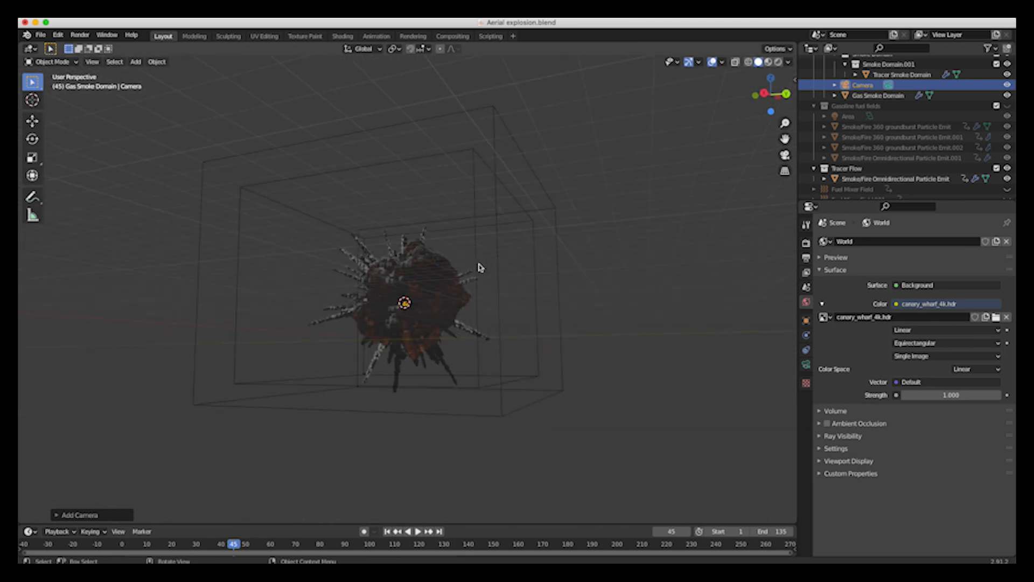
key(g)
key(y)
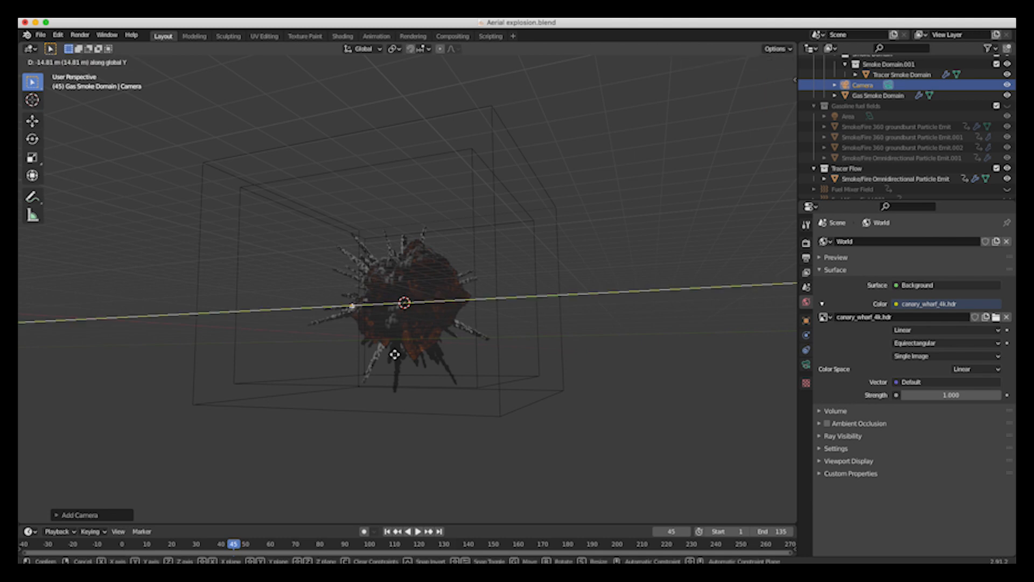
key(x)
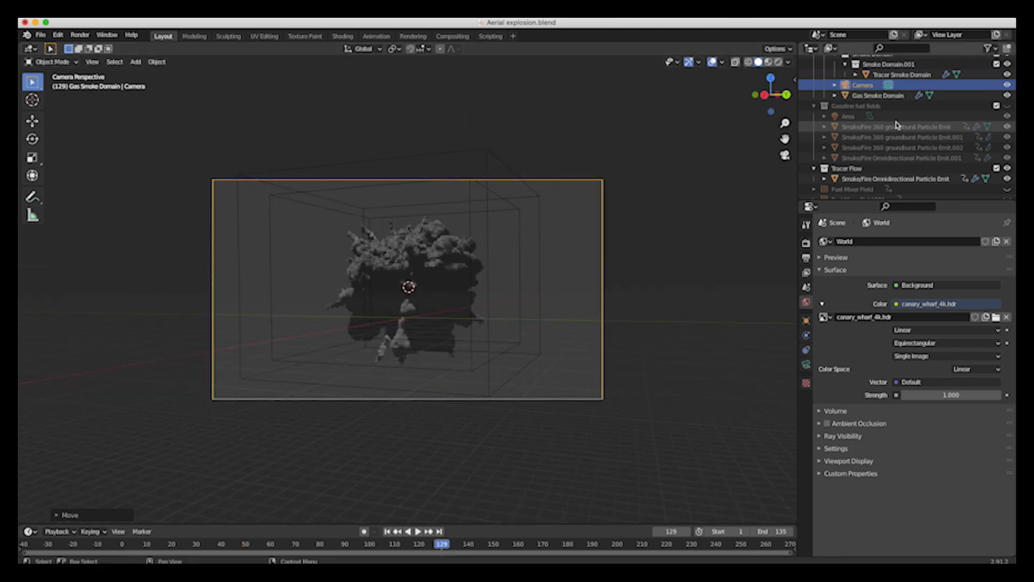
Step: Enable noise on the Gas Smoke Domain with an upres factor of 4 and bake it
click(876, 96)
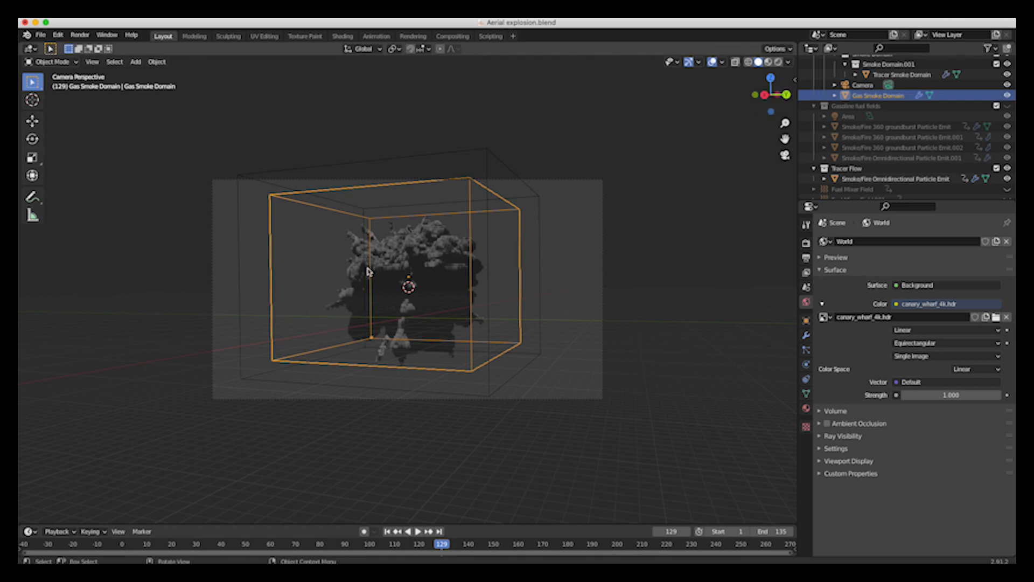
click(807, 365)
scroll(843, 331, down, 10)
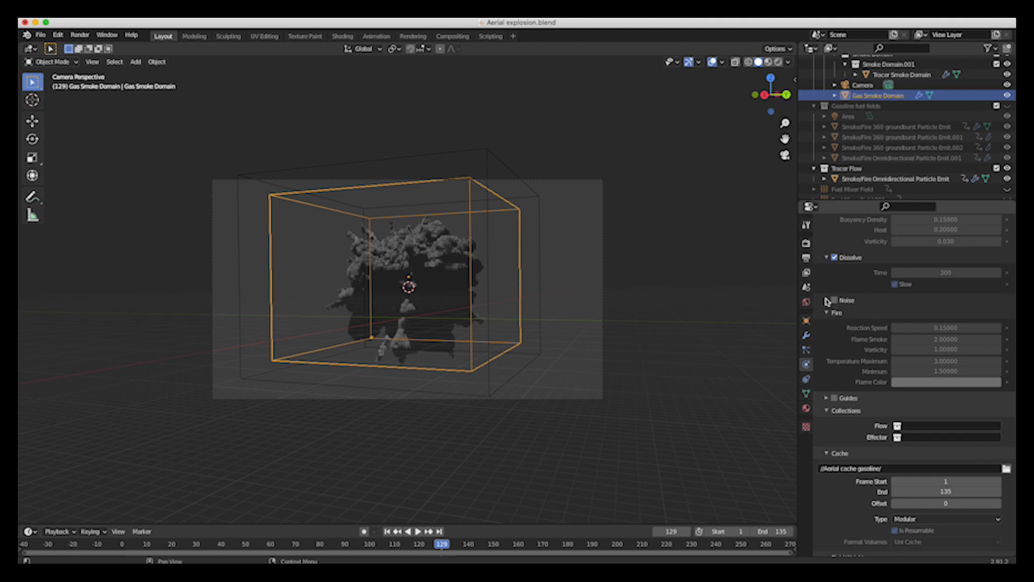
click(828, 301)
click(835, 301)
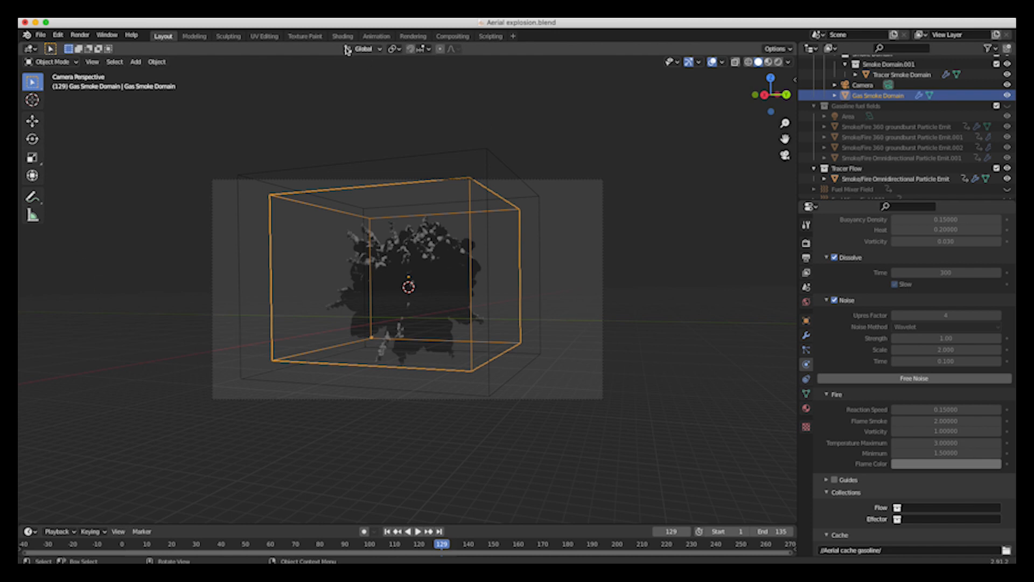
Step: Switch to the Shading workspace and preview the explosion through the camera in rendered viewport shading
click(343, 36)
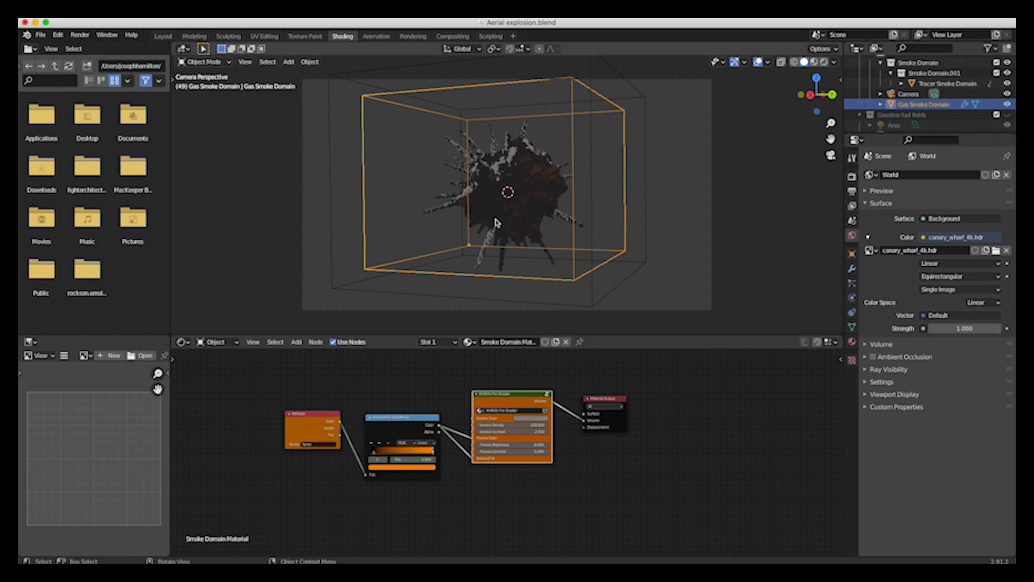
scroll(496, 223, up, 3)
key(z)
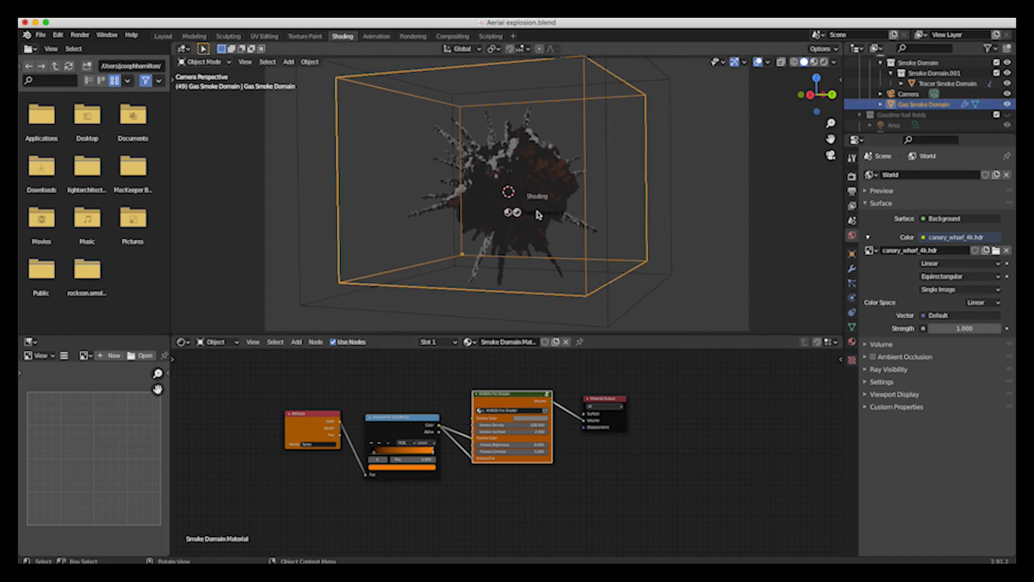
click(538, 165)
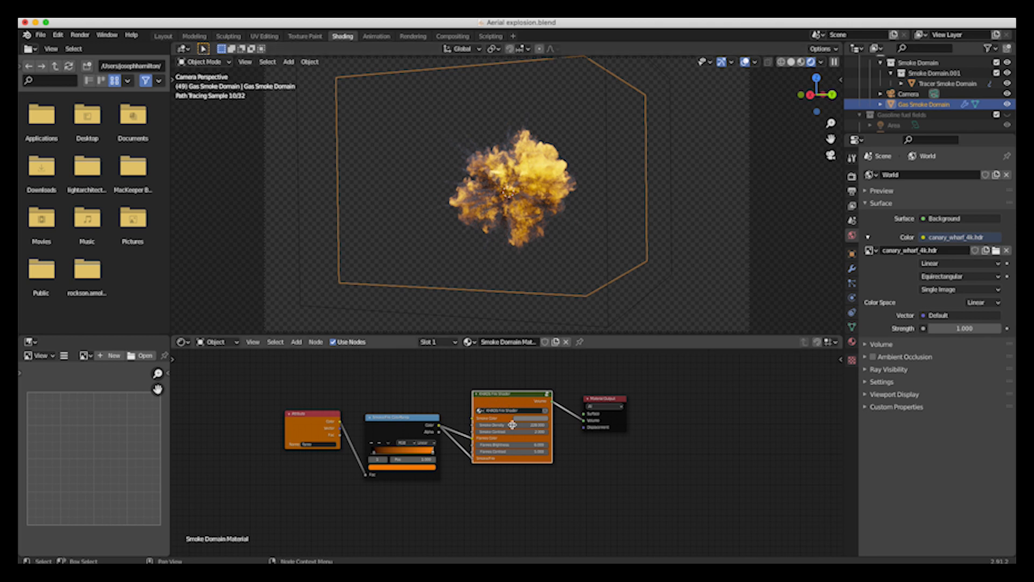
Step: Set the Smoke Density of the Gas Smoke Domain's KHAOS Fire Shader to 2000
scroll(512, 425, up, 1)
scroll(512, 425, up, 2)
click(549, 436)
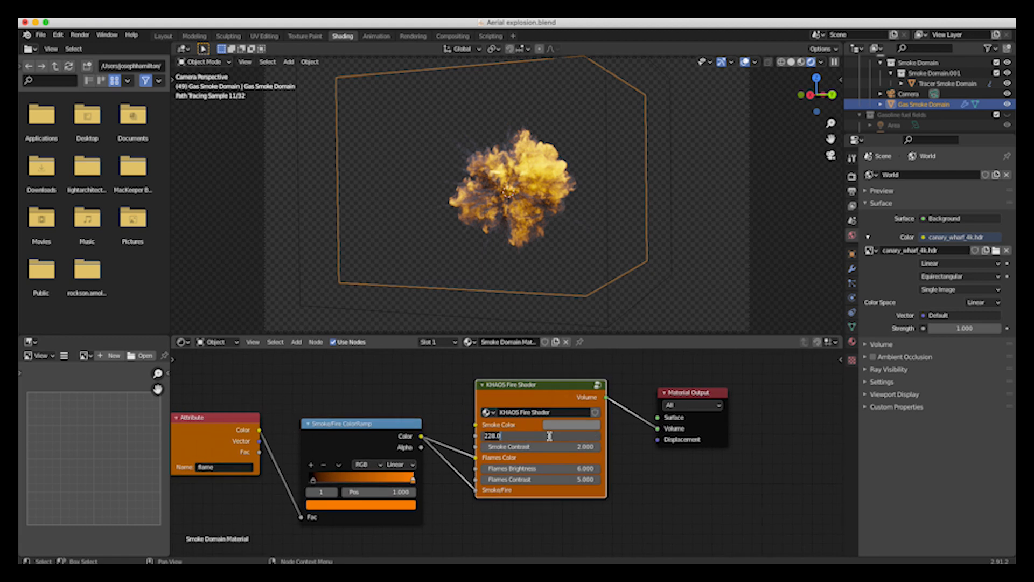
text(2000)
key(Return)
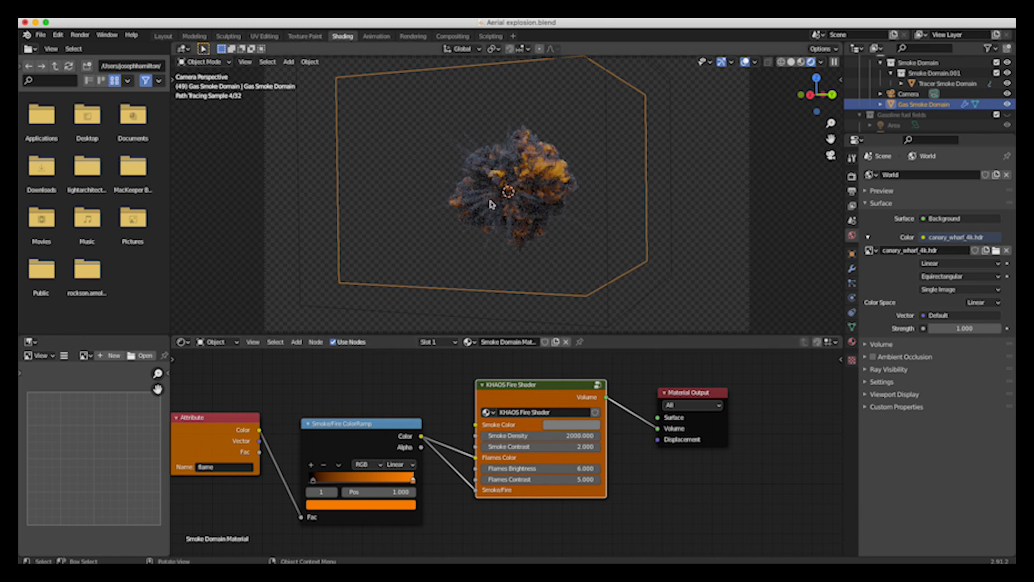
Step: Try a Flames Brightness of 10 on the Gas Smoke Domain's fire shader
double_click(558, 468)
text(10)
key(Return)
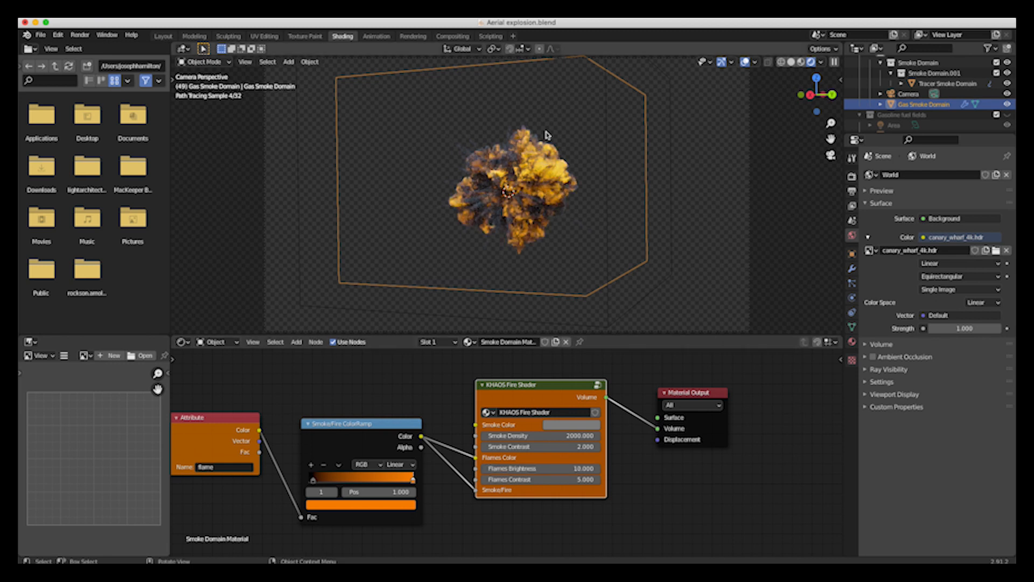
Step: Set both Flames Brightness and Flames Contrast to 8 on the Gas Smoke Domain's fire shader
double_click(569, 469)
text(8)
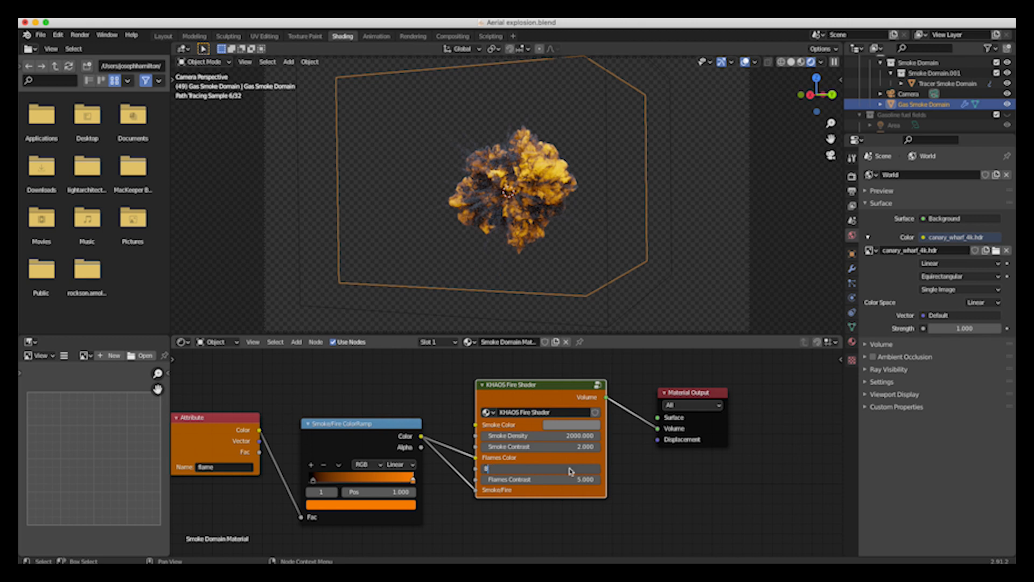
double_click(566, 480)
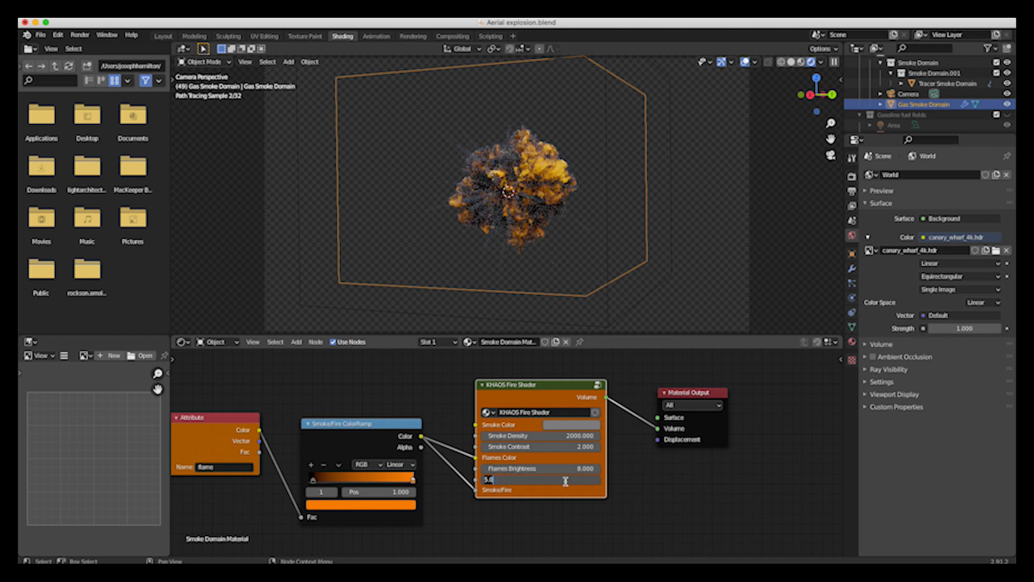
text(8)
key(Return)
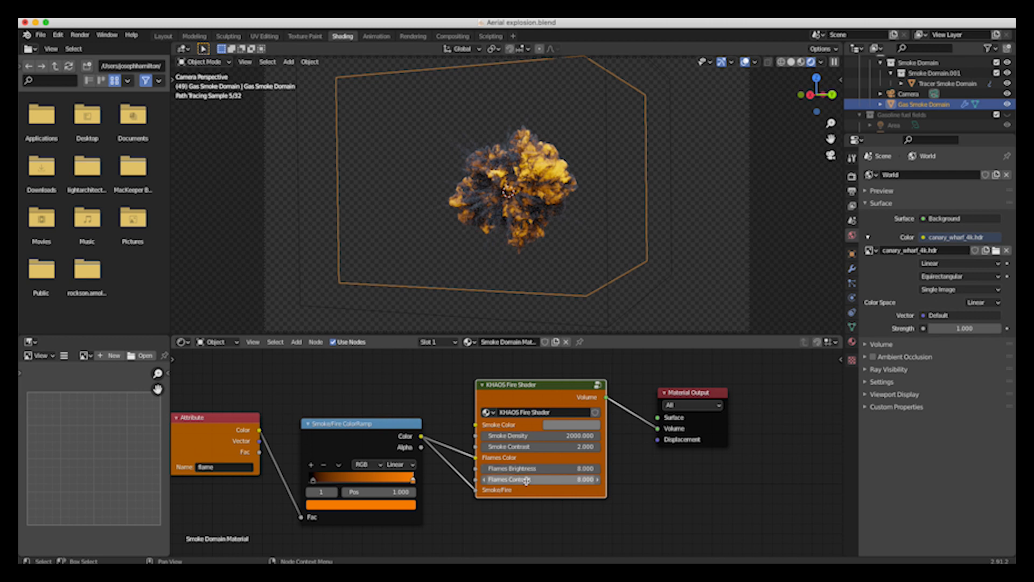
Step: Lighten the grey Smoke Color of the Gas Smoke Domain's fire shader
click(572, 426)
drag(631, 316, 631, 307)
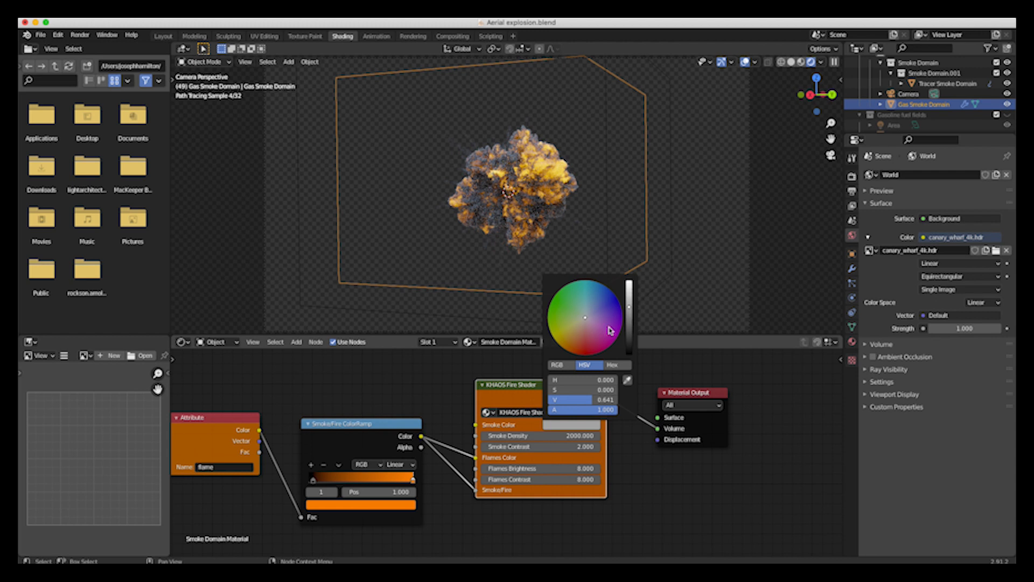
drag(630, 308, 630, 303)
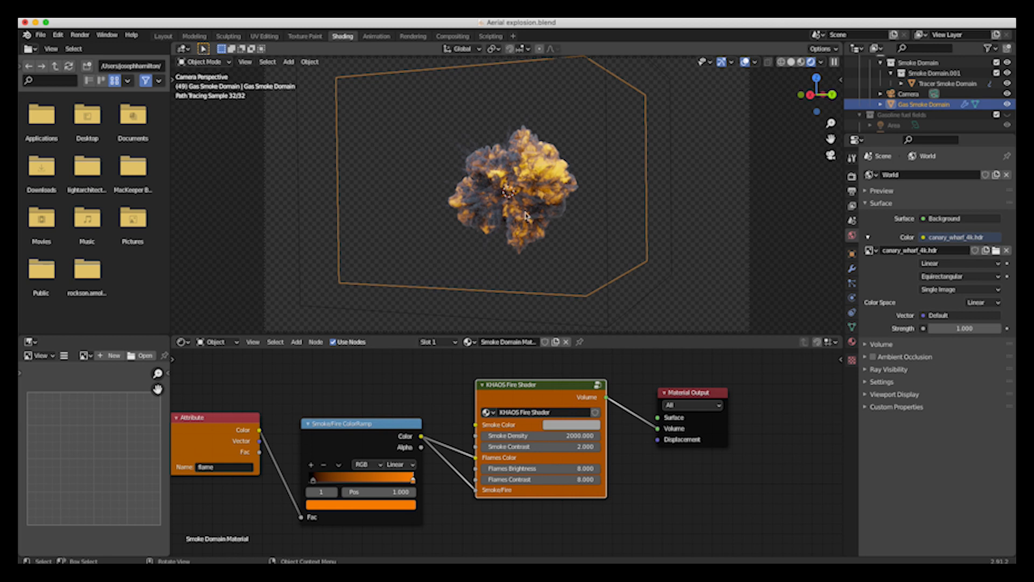
Step: Select the Tracer Smoke Domain and set its fire shader's Smoke Density to 1000
click(949, 84)
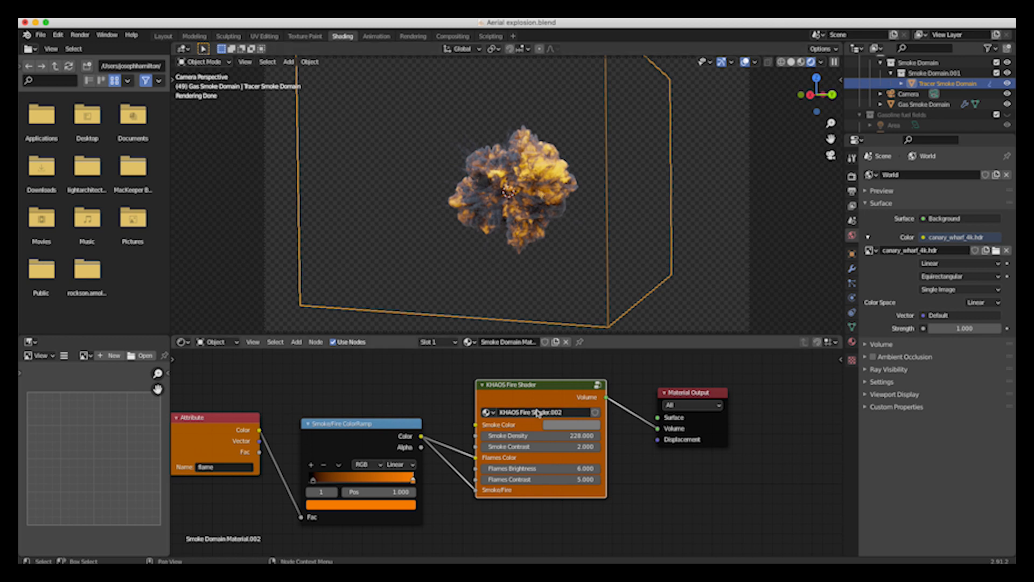
click(492, 436)
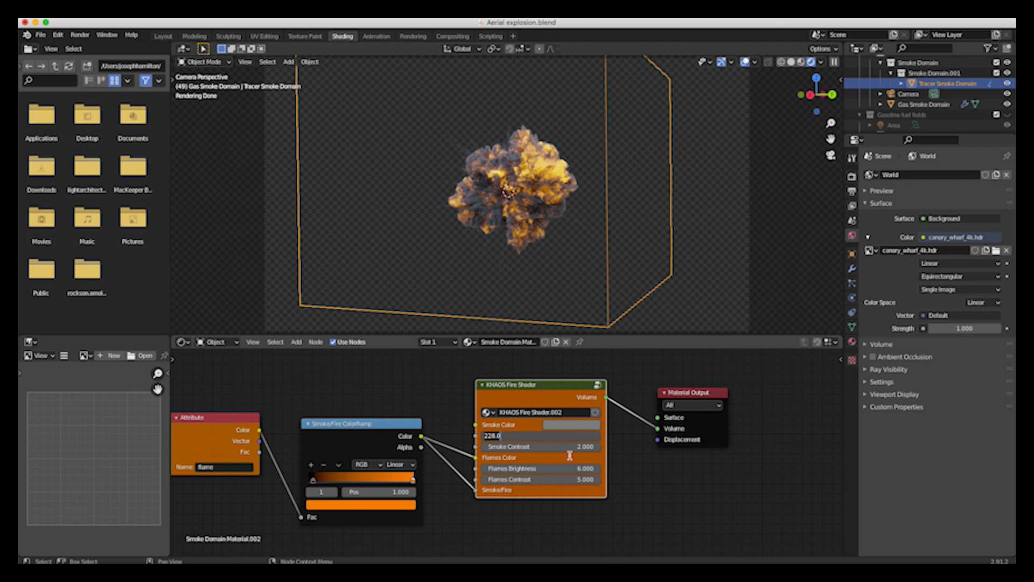
text(1000.0)
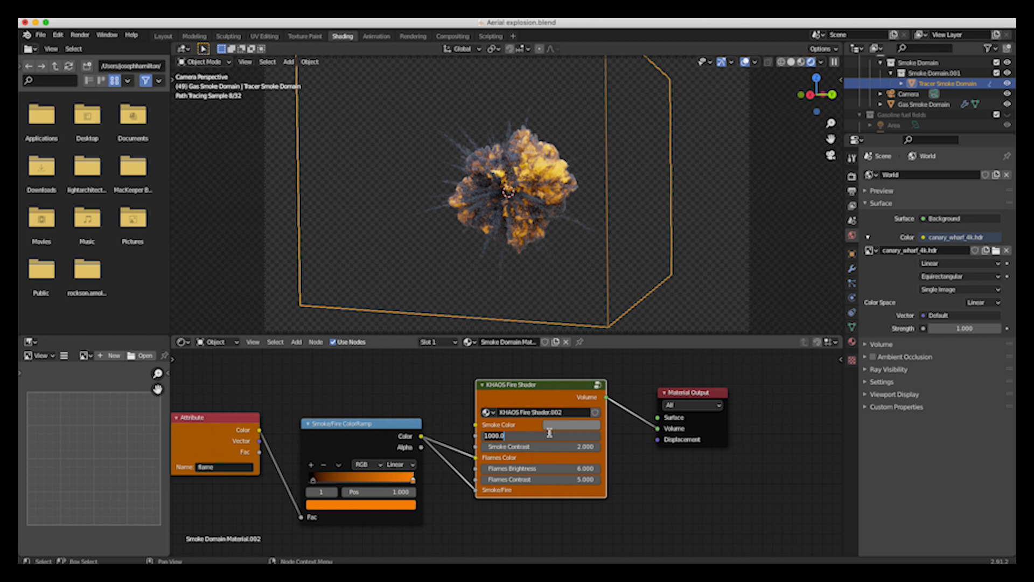
Step: Try a Smoke Density of 6000 on the Tracer Smoke Domain's fire shader
key(BackSpace)
key(BackSpace)
key(BackSpace)
key(BackSpace)
key(BackSpace)
key(BackSpace)
text(6000)
key(Return)
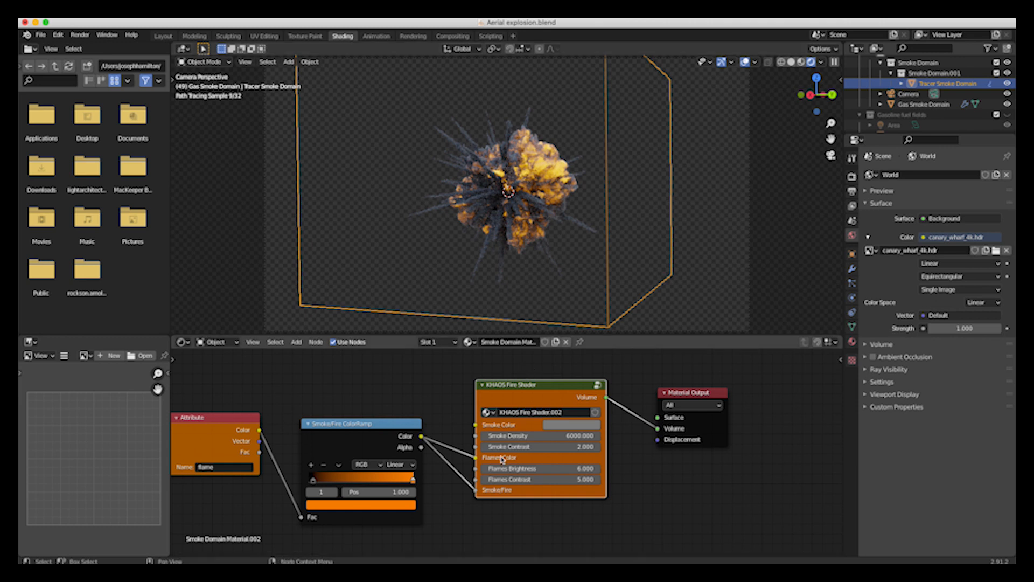
Step: Set the Smoke Density of the Tracer Smoke Domain's fire shader to 4000
click(538, 436)
text(4000)
key(Return)
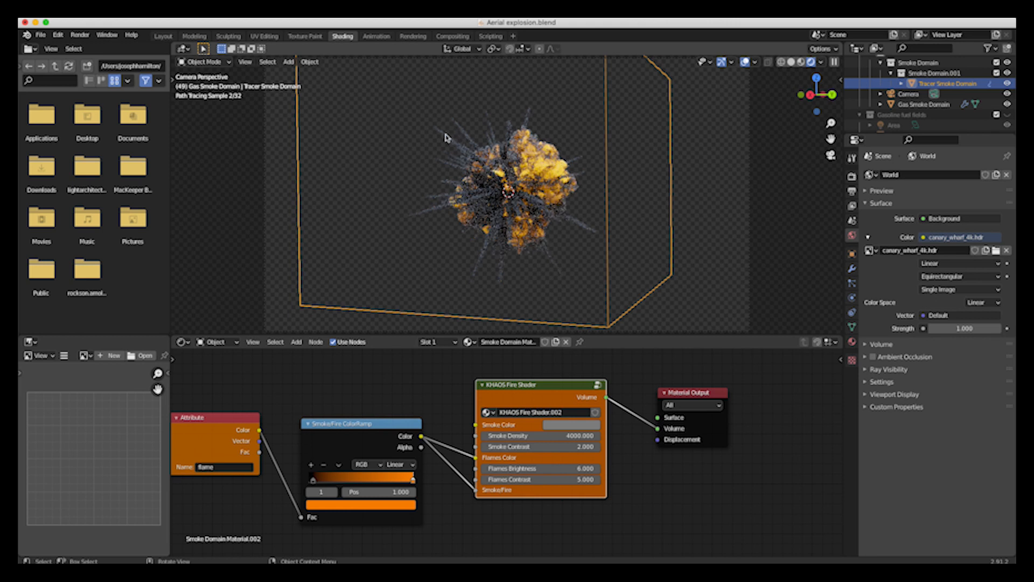
Step: Try Flames Brightness values of 100 and 10000 on the Tracer Smoke Domain's fire shader
click(539, 467)
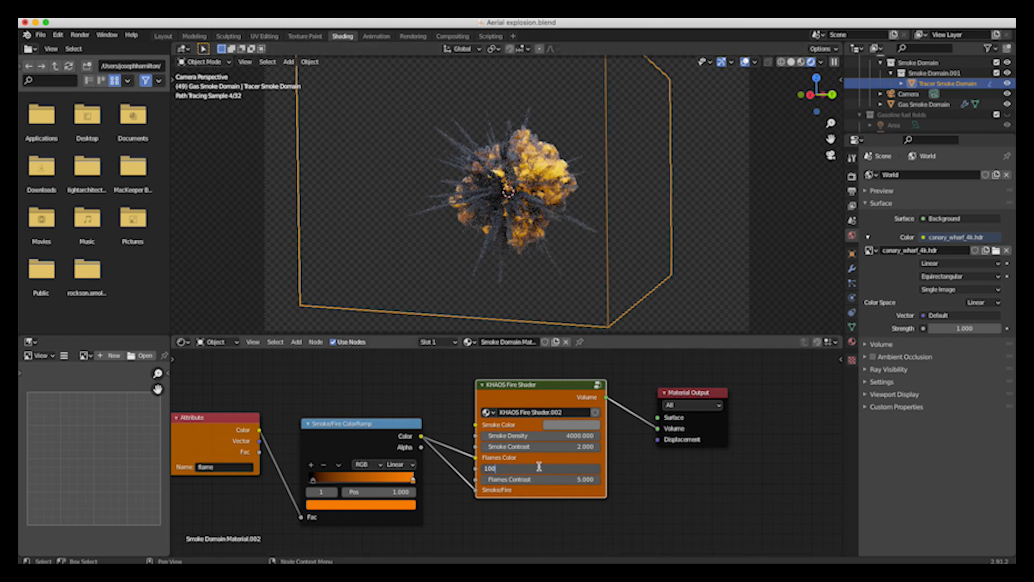
text(100)
key(Return)
click(539, 466)
text(1)
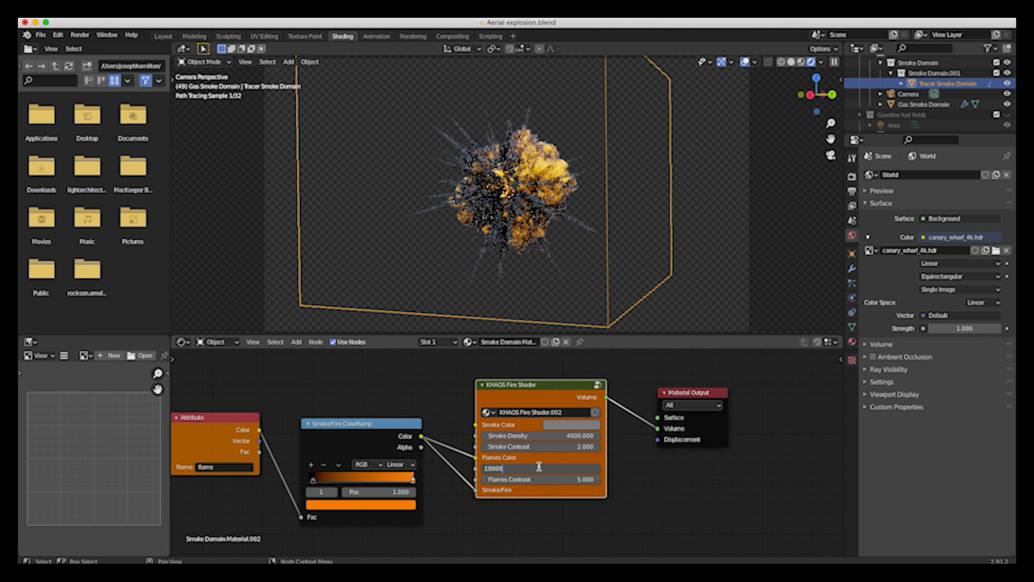
key(Return)
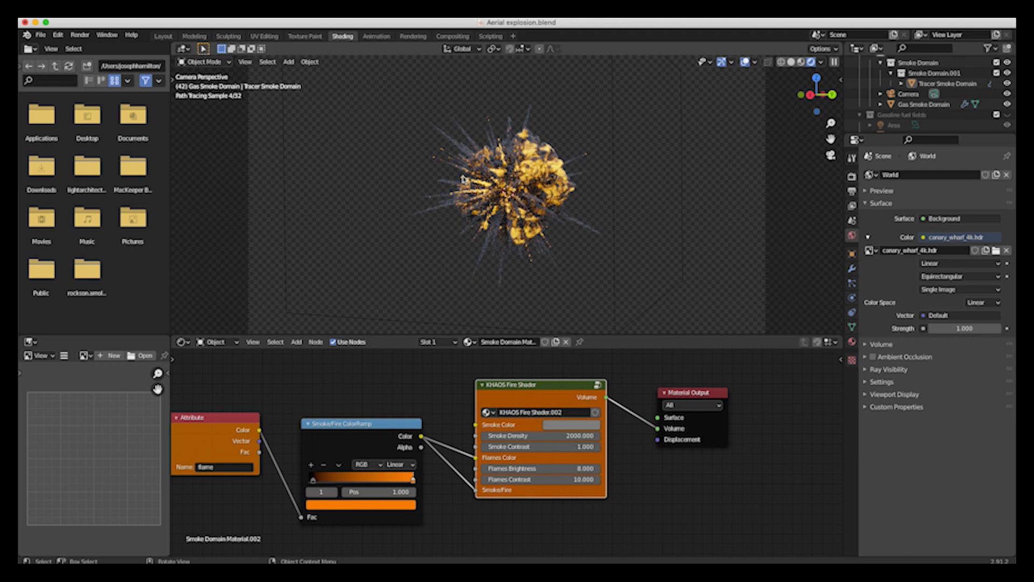
Step: Return the viewport to solid shading and switch to the Layout workspace
key(z)
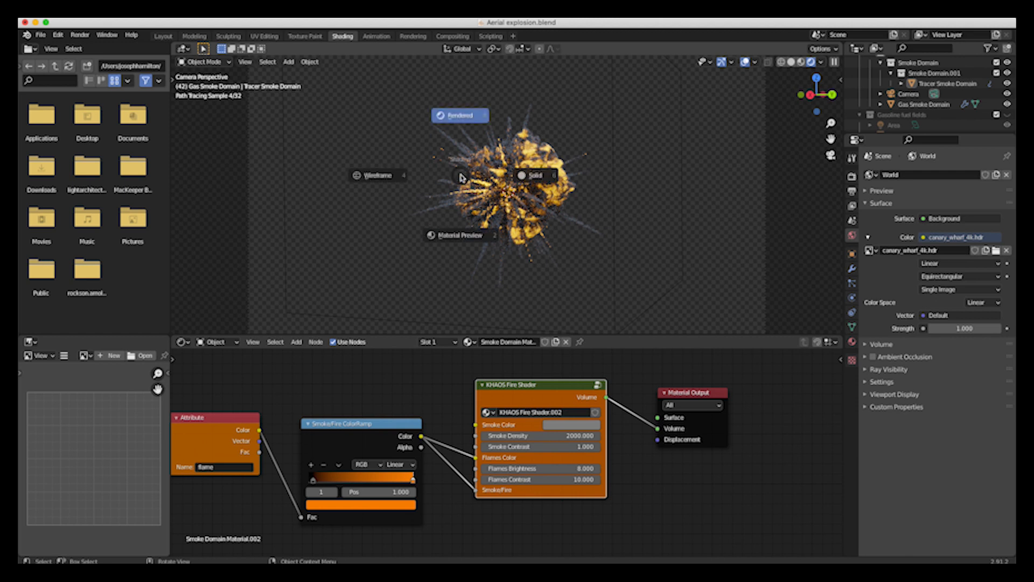
click(528, 178)
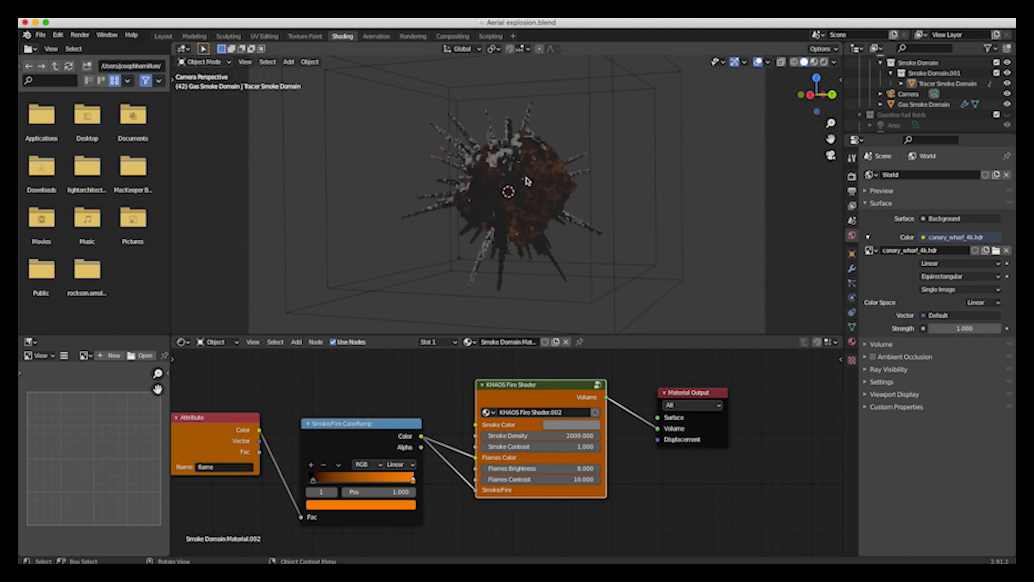
click(162, 36)
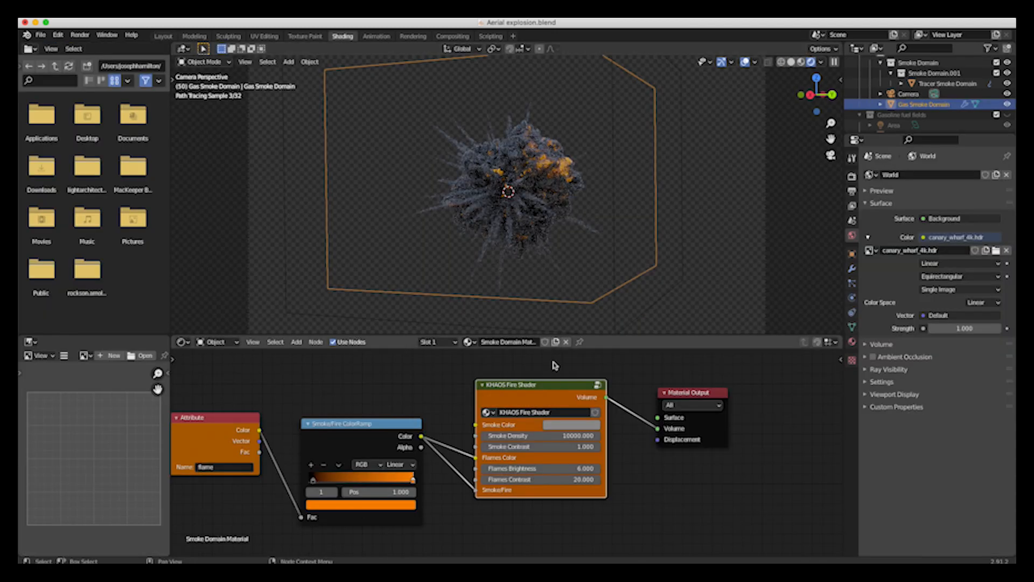
Step: Set the Flames Brightness of the Gas Smoke Domain's fire shader to 8
click(541, 469)
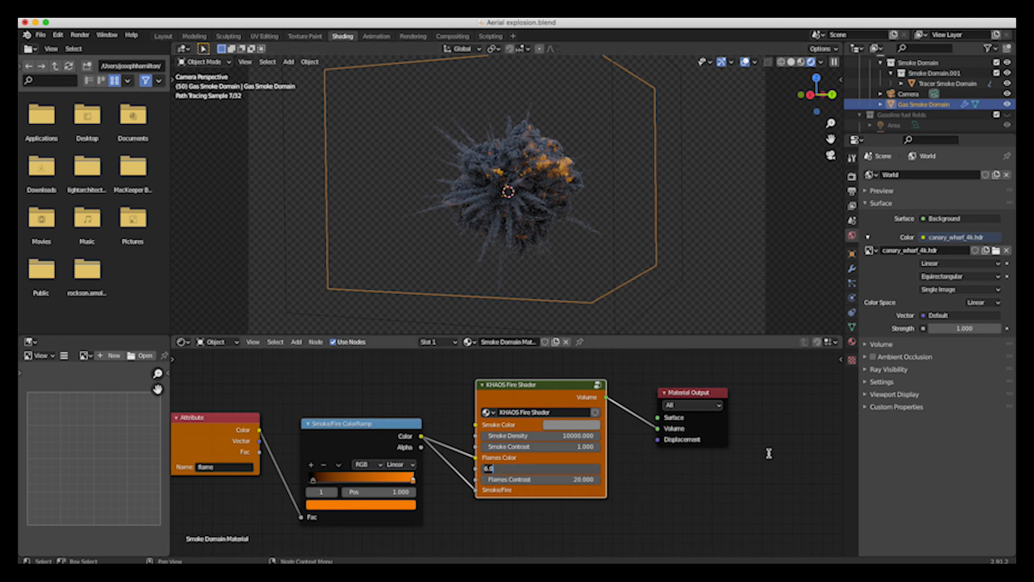
text(8)
key(Return)
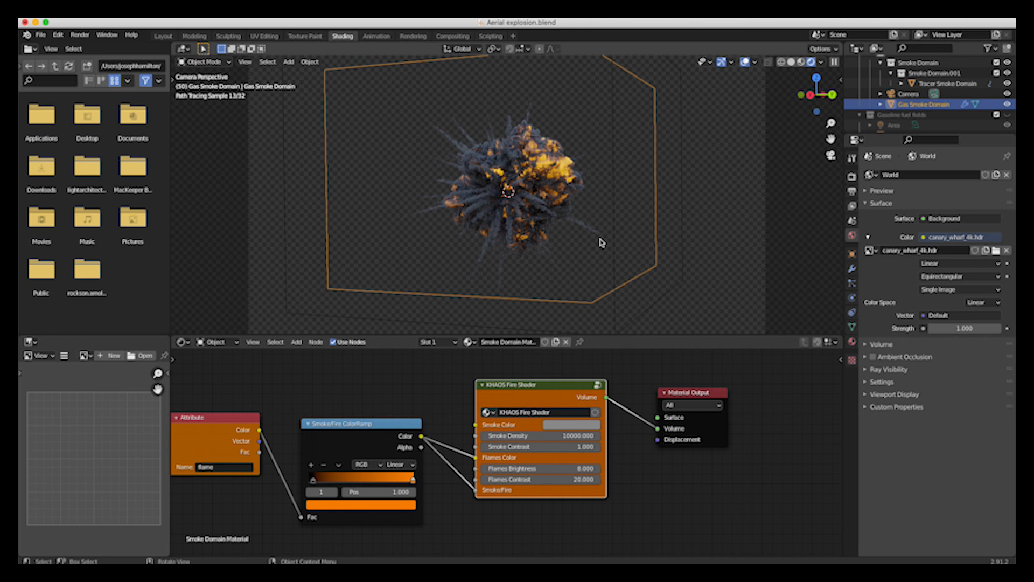
Step: Return to solid viewport shading in the Layout workspace and set the render output resolution scale to 100%
key(z)
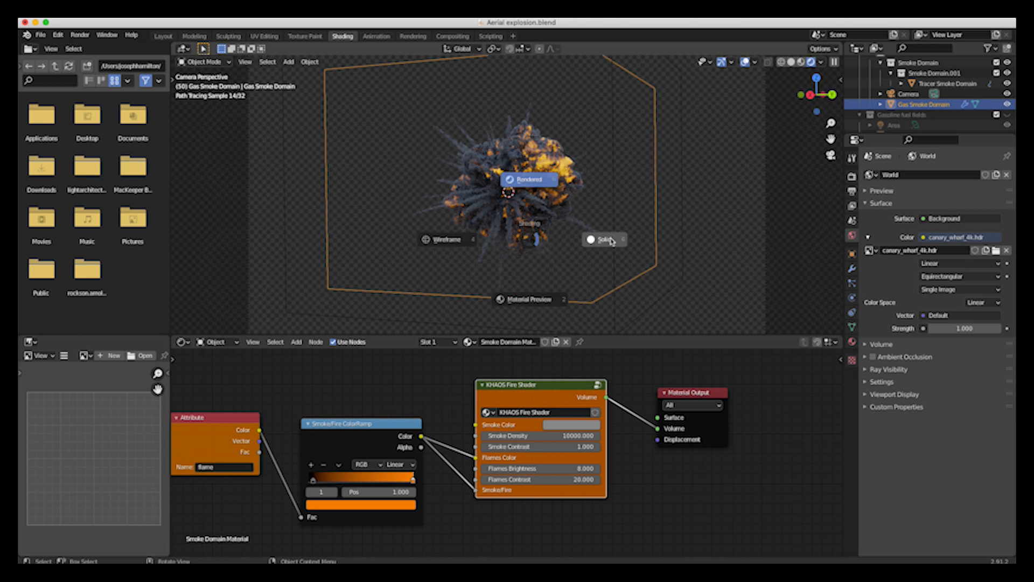
click(612, 241)
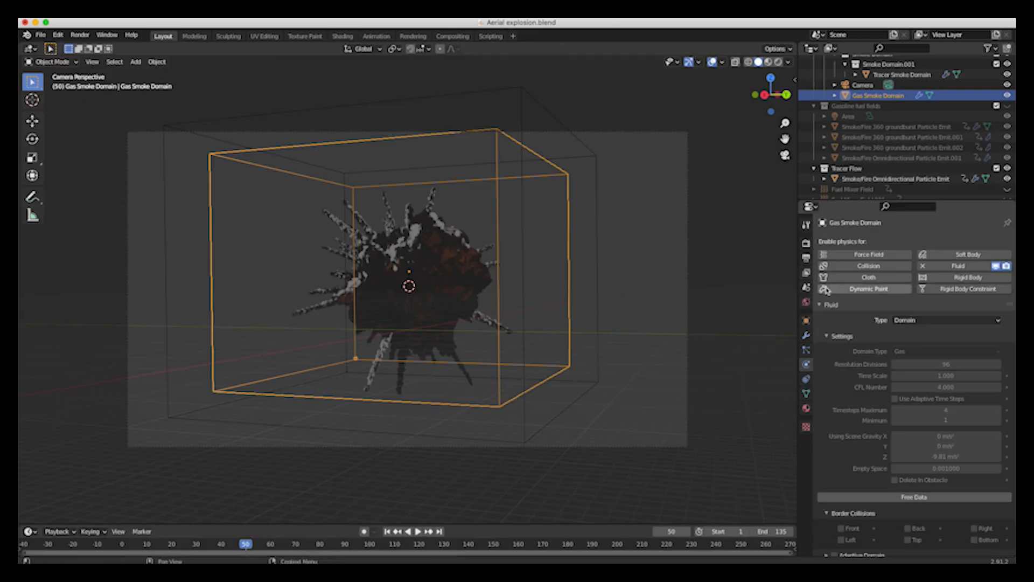
click(806, 245)
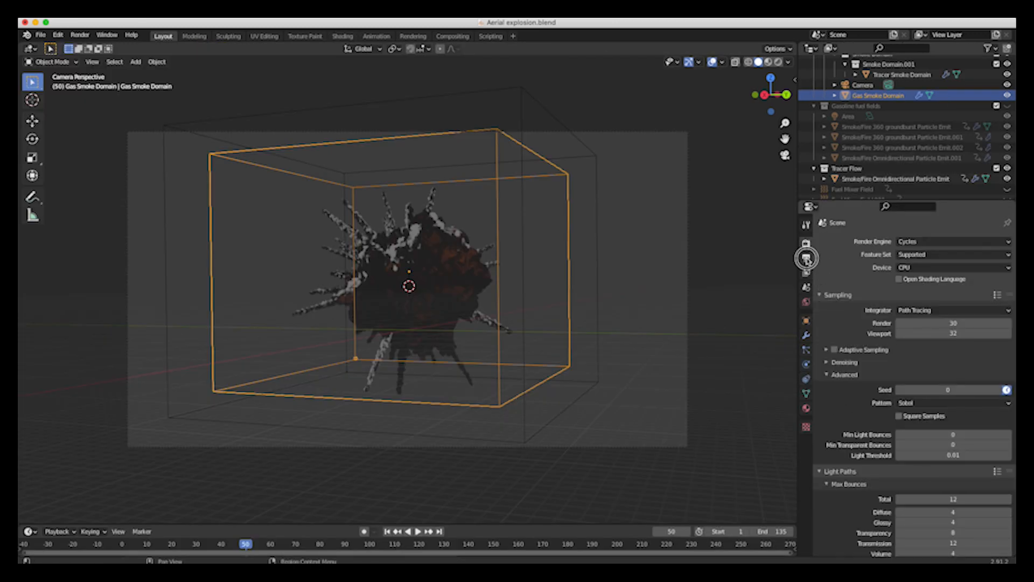
click(807, 260)
drag(954, 275, 1012, 274)
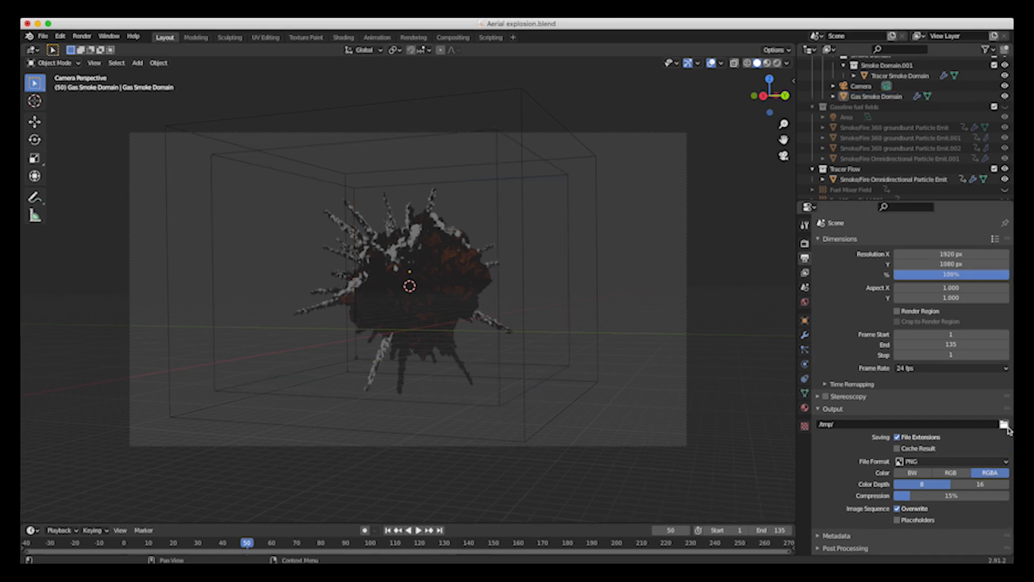
Step: Create a "Beauty Pass Output" folder in the Aerial explosioon folder and set the render output there with the file name "Beauty pass output"
click(1005, 425)
click(335, 476)
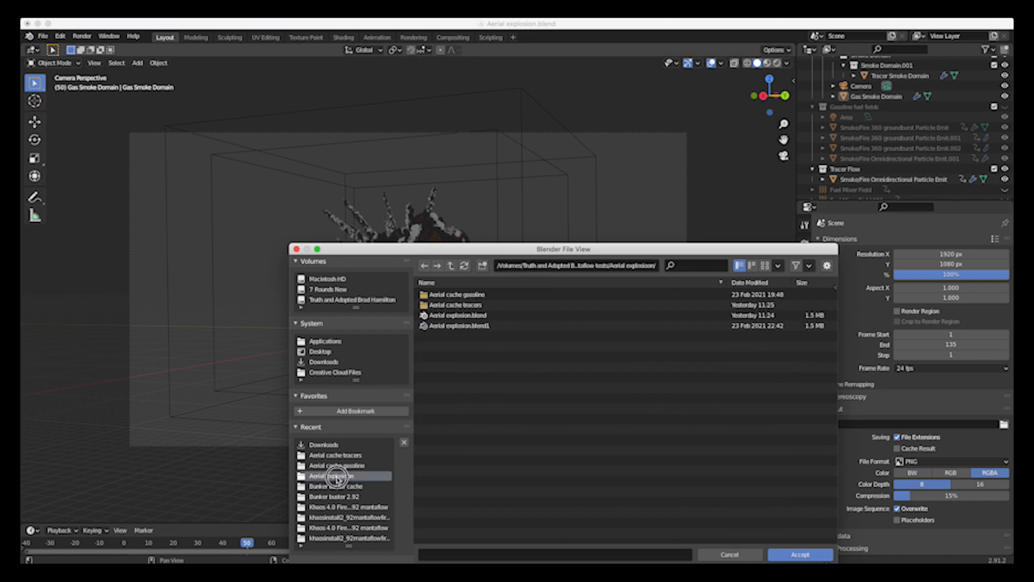
click(482, 265)
text(Beuuty Pass Output)
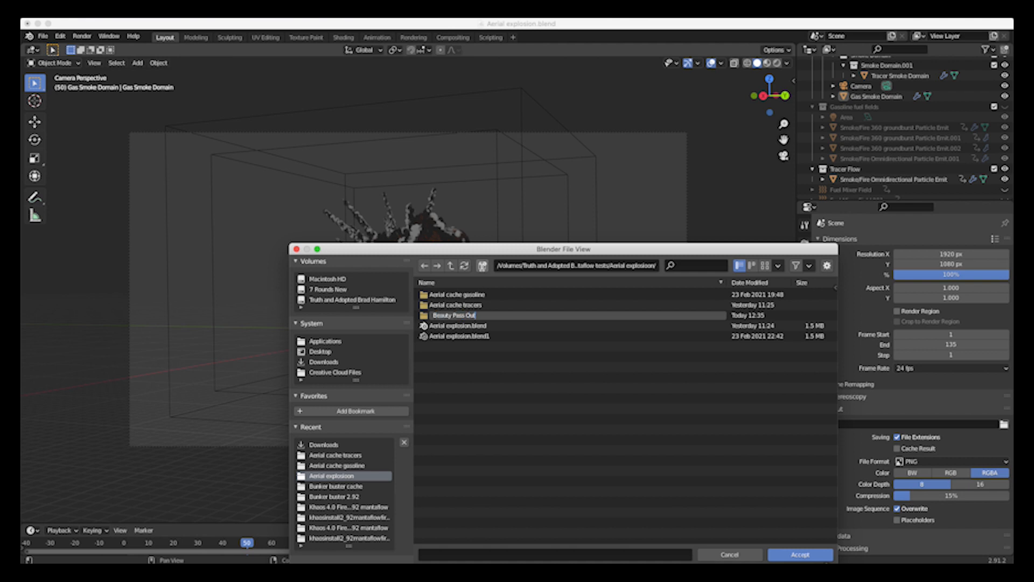
key(Return)
click(451, 552)
text(Beauty pass output)
click(801, 554)
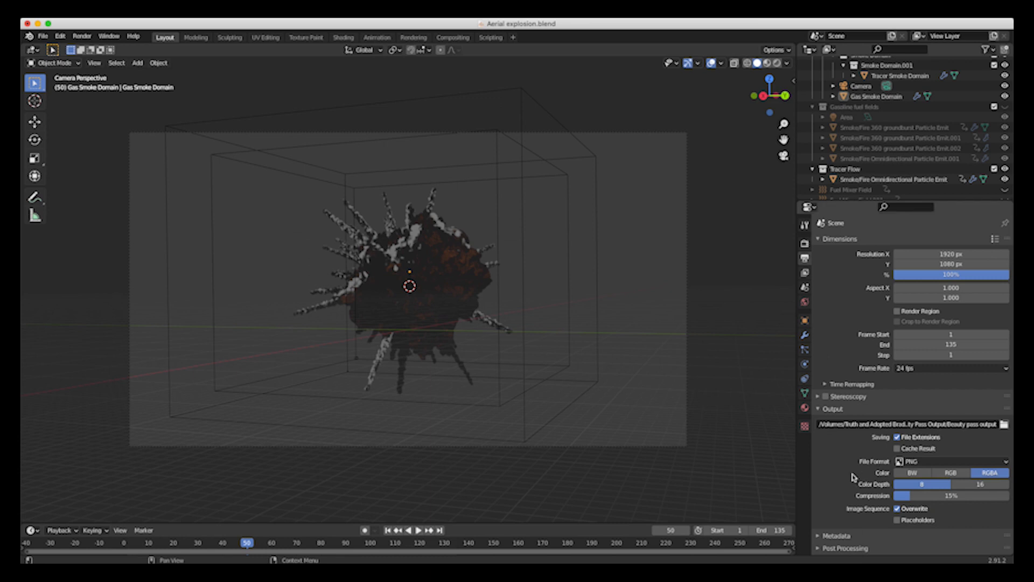
Step: Set the render output file format to OpenEXR
click(910, 461)
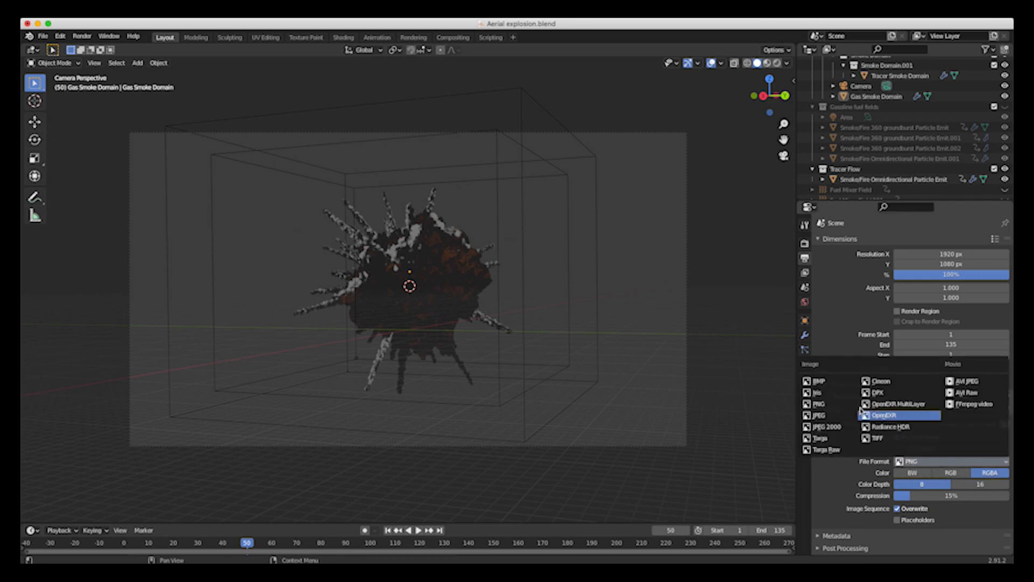
click(892, 420)
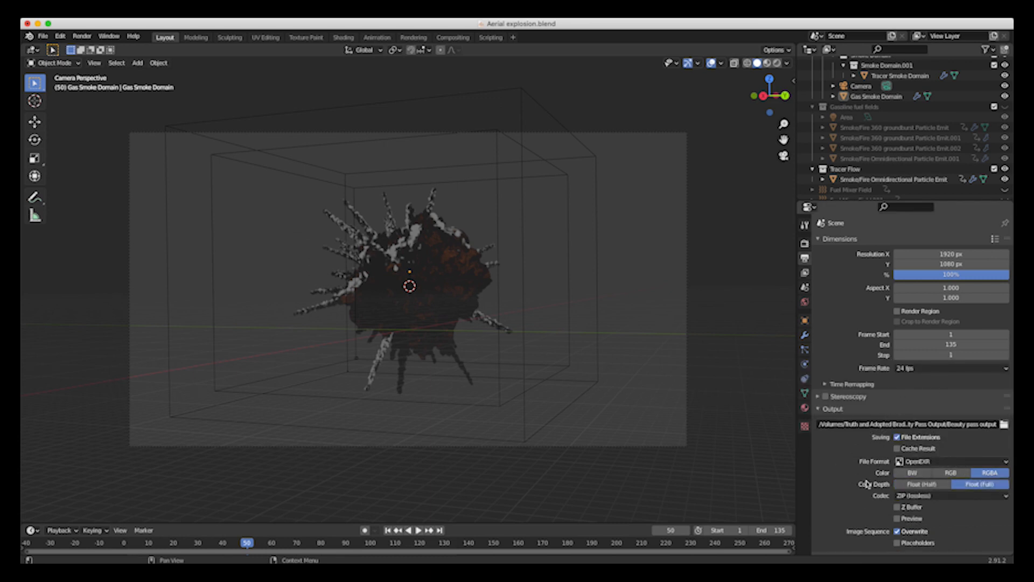
Step: Enable the Emission light pass for the view layer
click(805, 273)
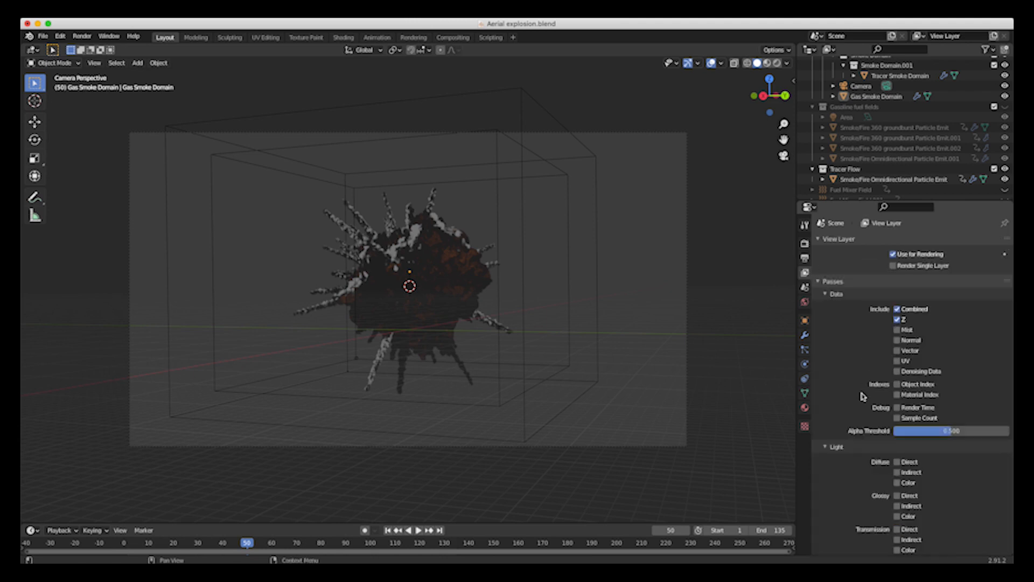
scroll(863, 397, down, 8)
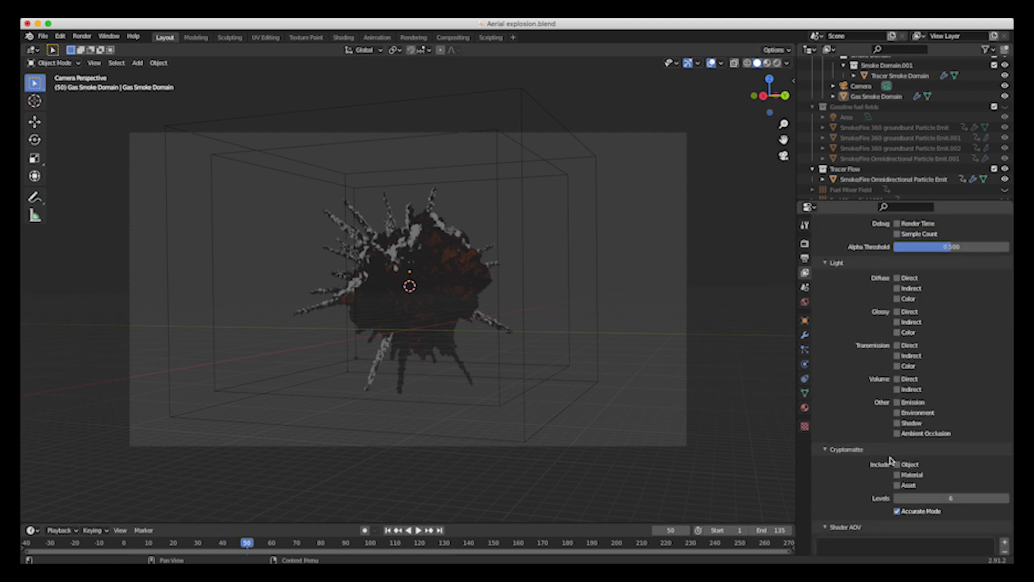
click(897, 403)
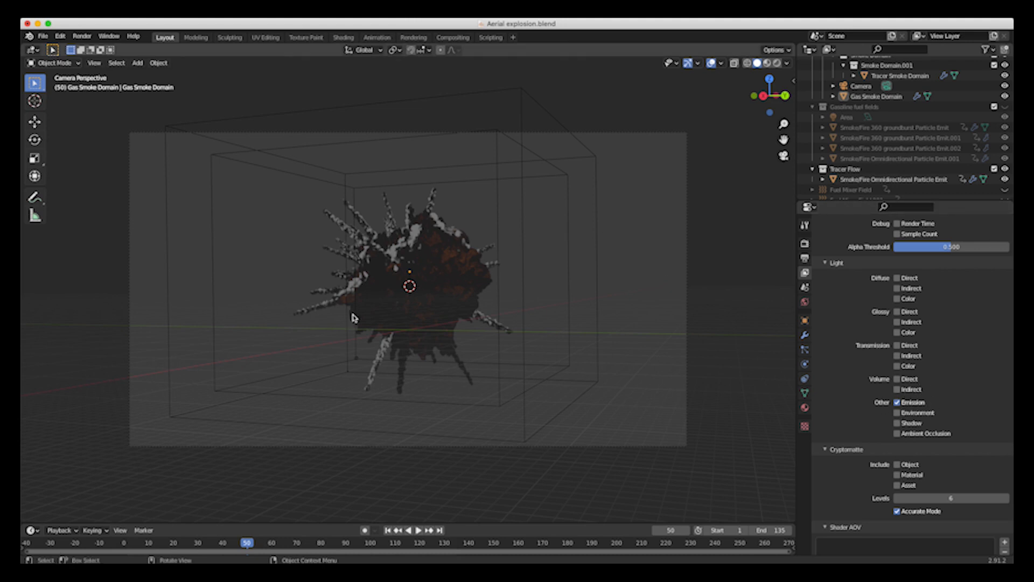
Step: Enable nodes in the Compositing workspace and move the Render Layers node farther away from the Composite node
click(452, 37)
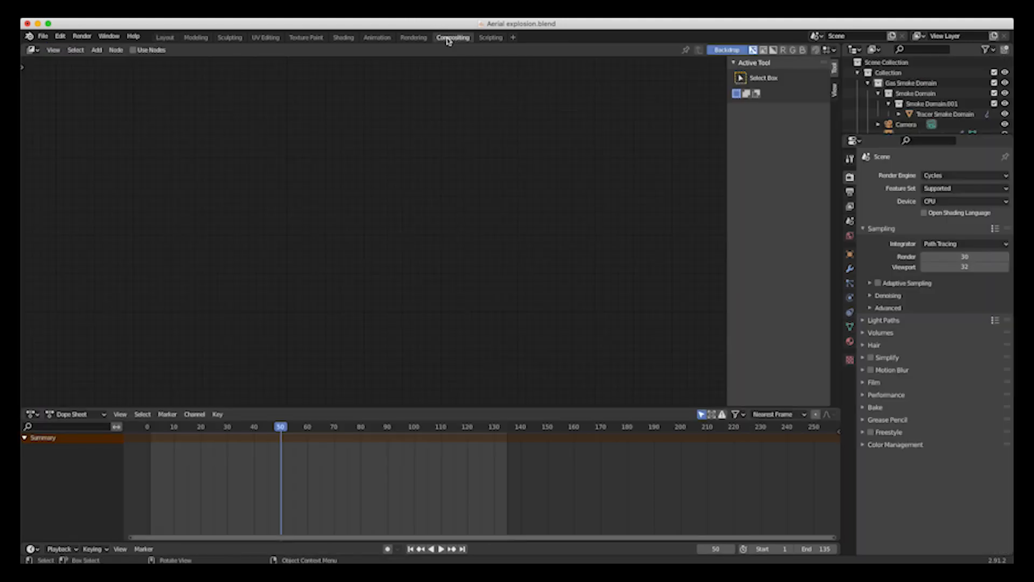
click(133, 50)
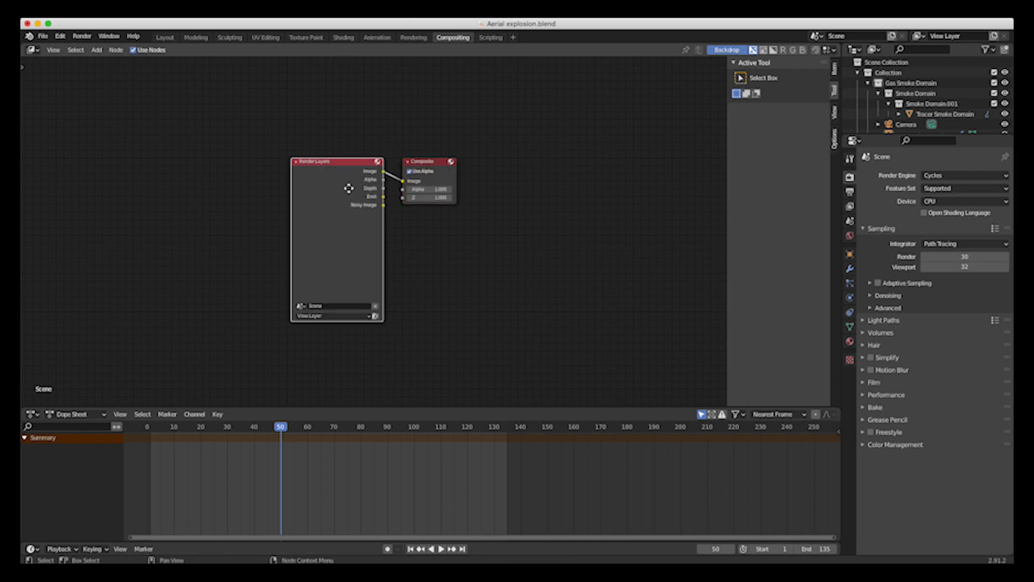
drag(351, 192, 231, 192)
Step: Add a File Output node below the Composite node and connect the Render Layers' Emit output to its Image input
key(shift+a)
mouse_move(359, 320)
click(438, 328)
click(399, 249)
drag(265, 197, 508, 276)
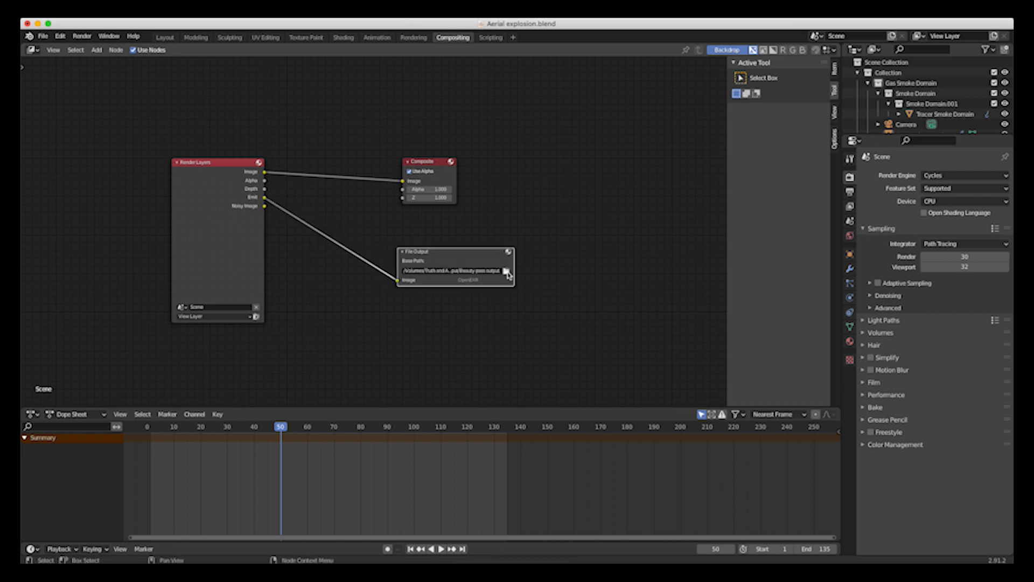
Step: Create an "Emission pass output" folder in the Aerial explosioon folder and set the File Output path there with the file name "emission pass output"
click(506, 271)
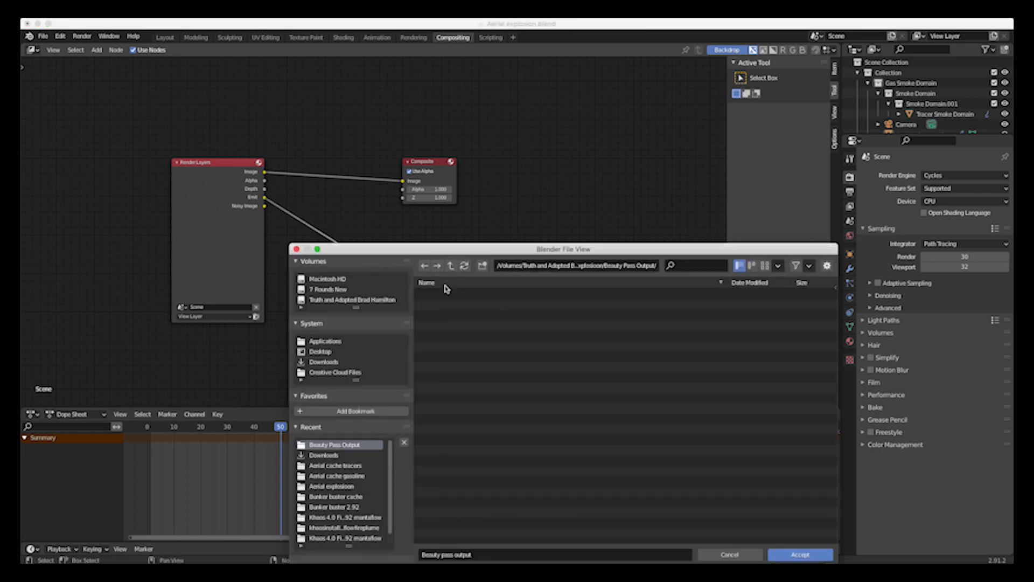
click(451, 266)
click(483, 266)
key(BackSpace)
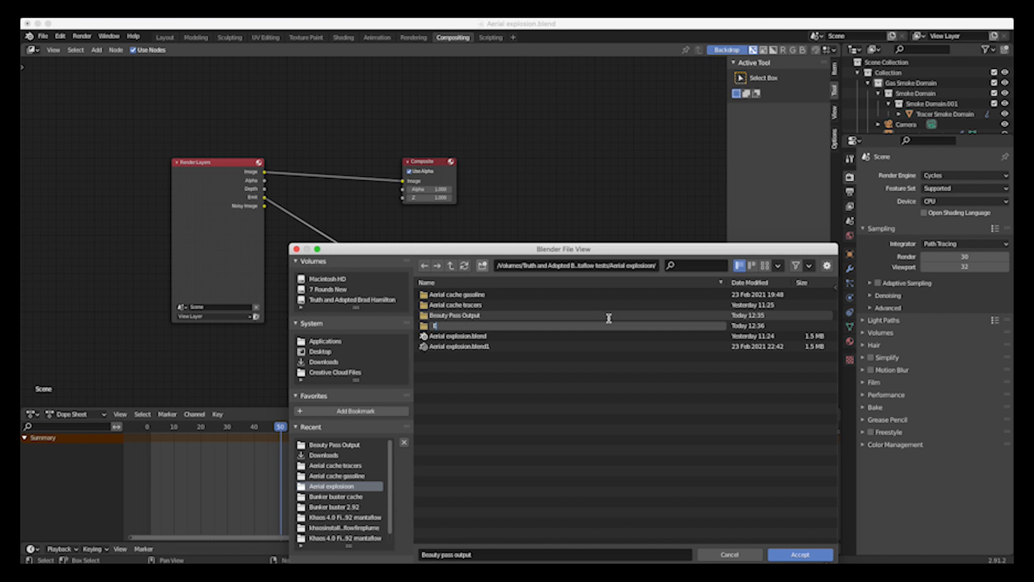
text(Emissi)
text(on pass output)
key(Return)
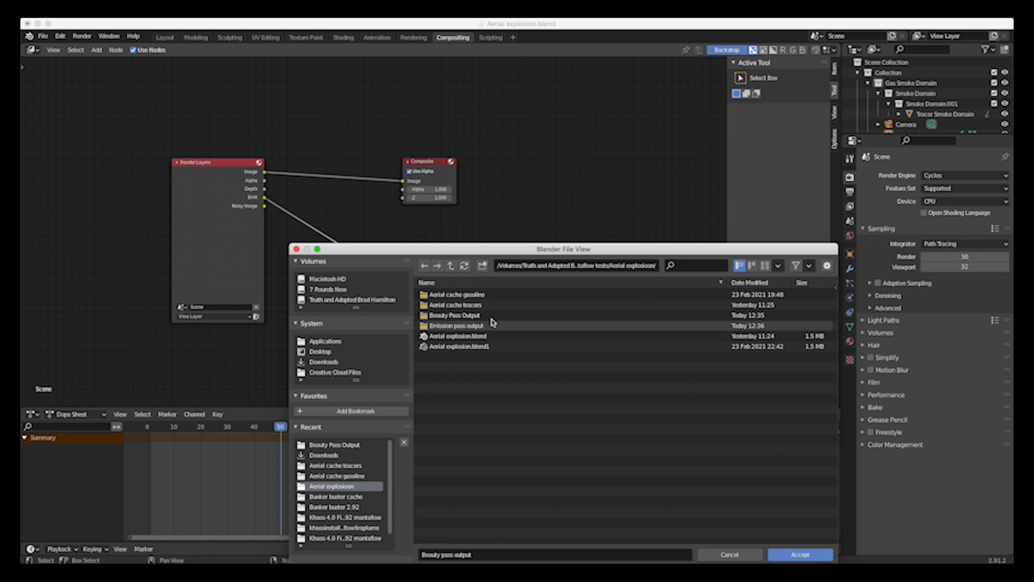
double_click(490, 325)
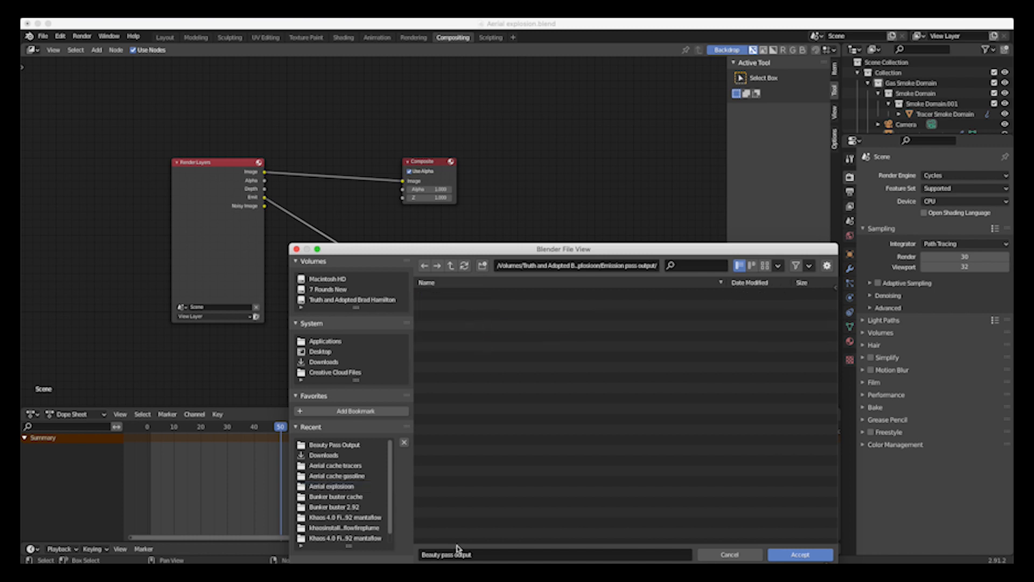
double_click(429, 554)
text(emission)
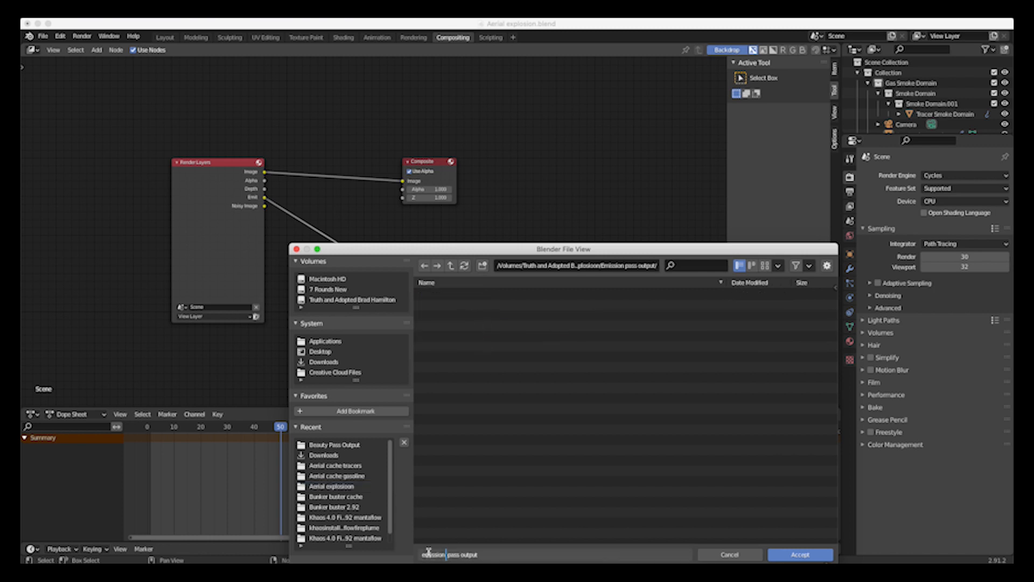
click(794, 555)
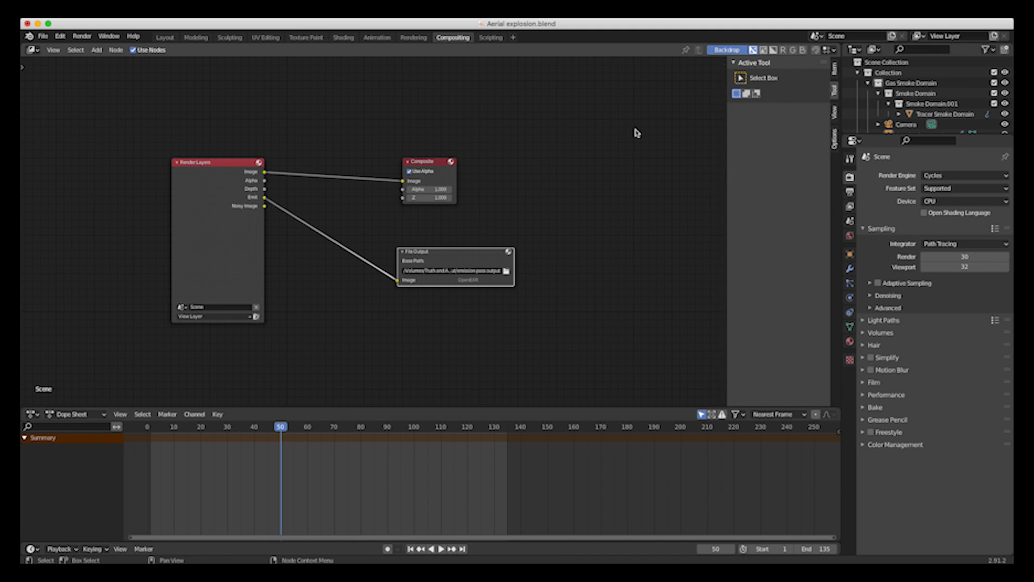
Step: Enable the Denoising Data pass and connect the Render Layers' Noisy Image output to the Composite node's Image input
click(850, 221)
click(850, 207)
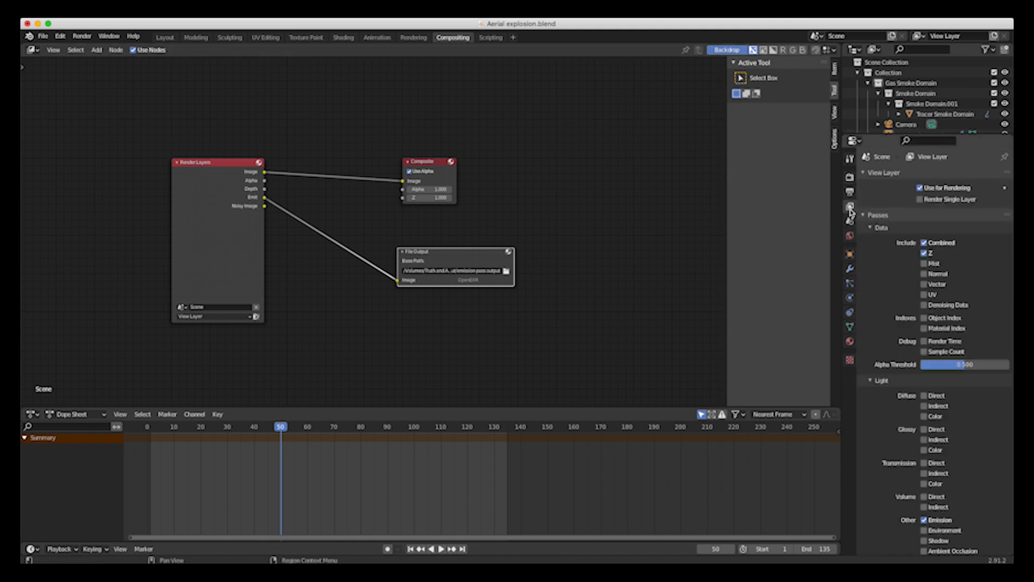
click(924, 305)
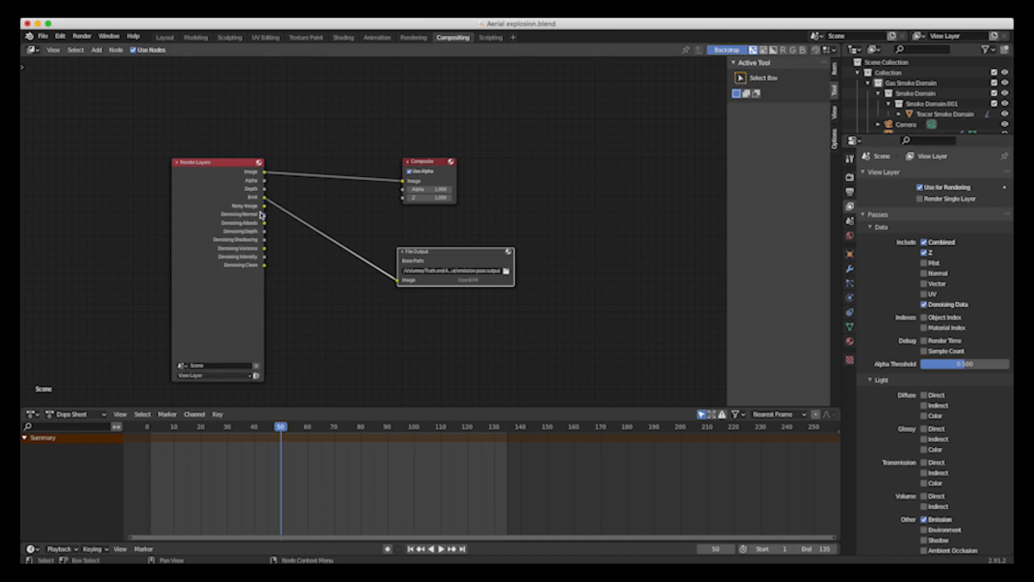
drag(264, 206, 406, 184)
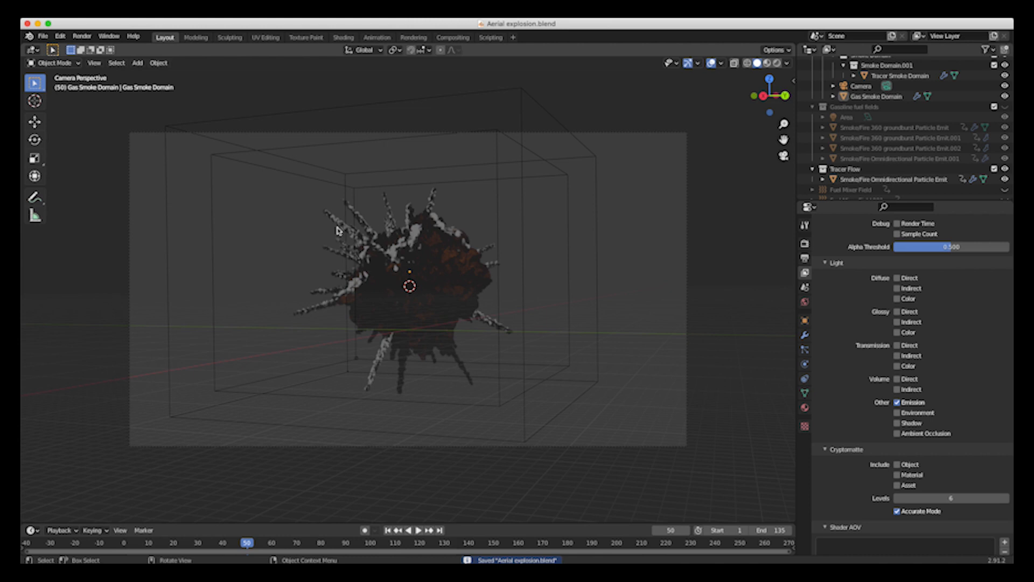
Step: Render the current frame as a still image from the Layout workspace and start the animation render
click(82, 36)
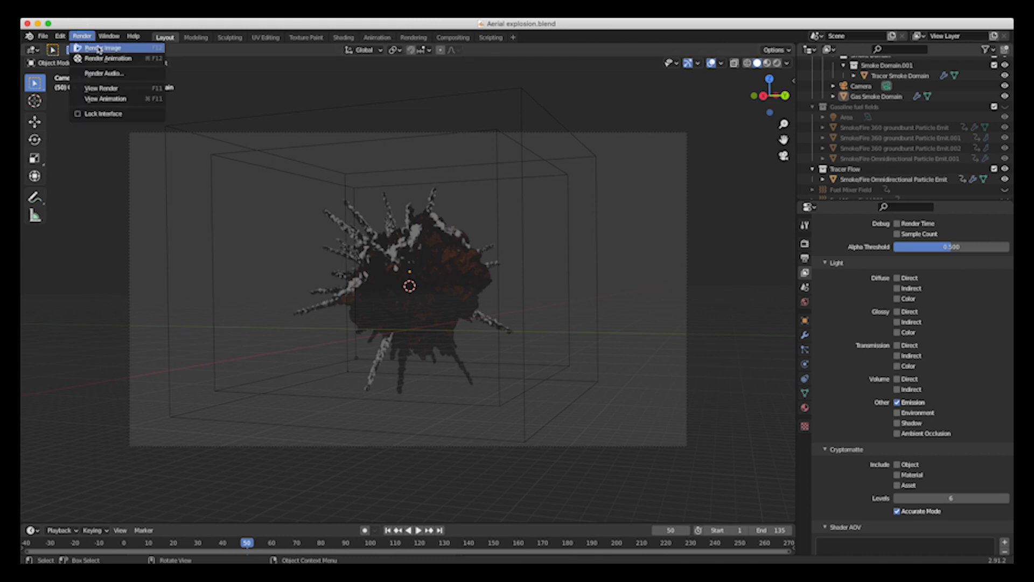
click(99, 48)
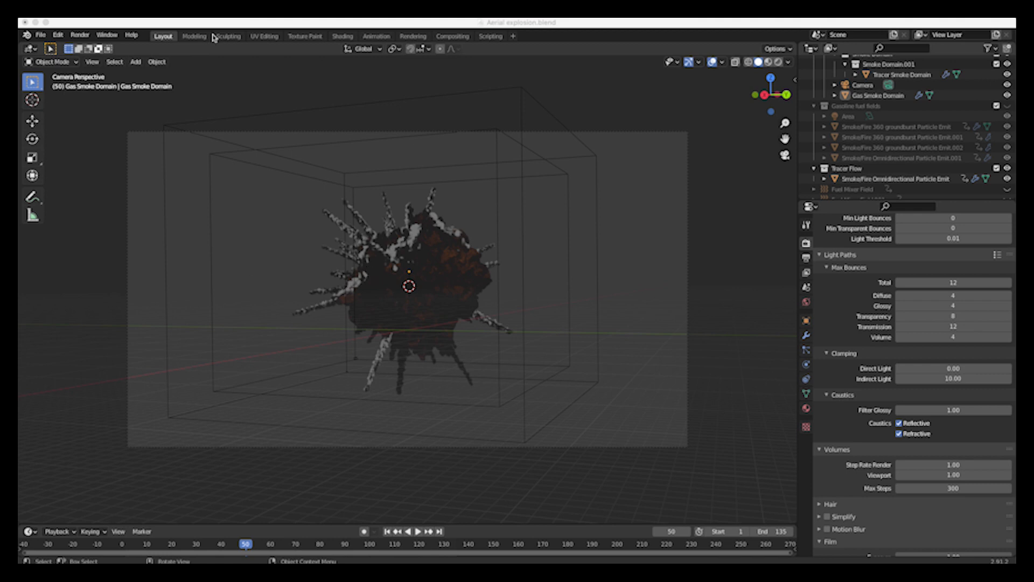
click(79, 34)
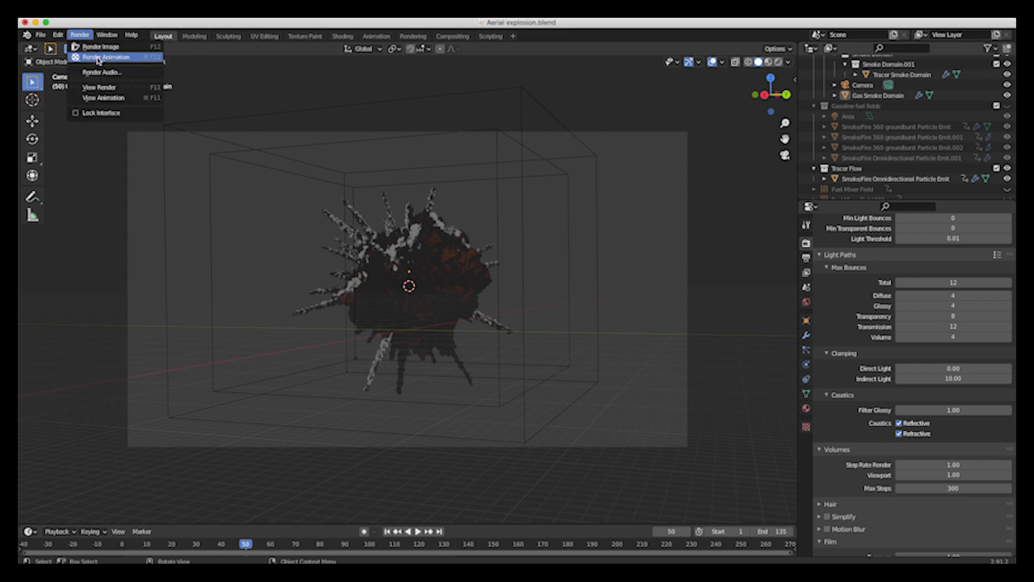